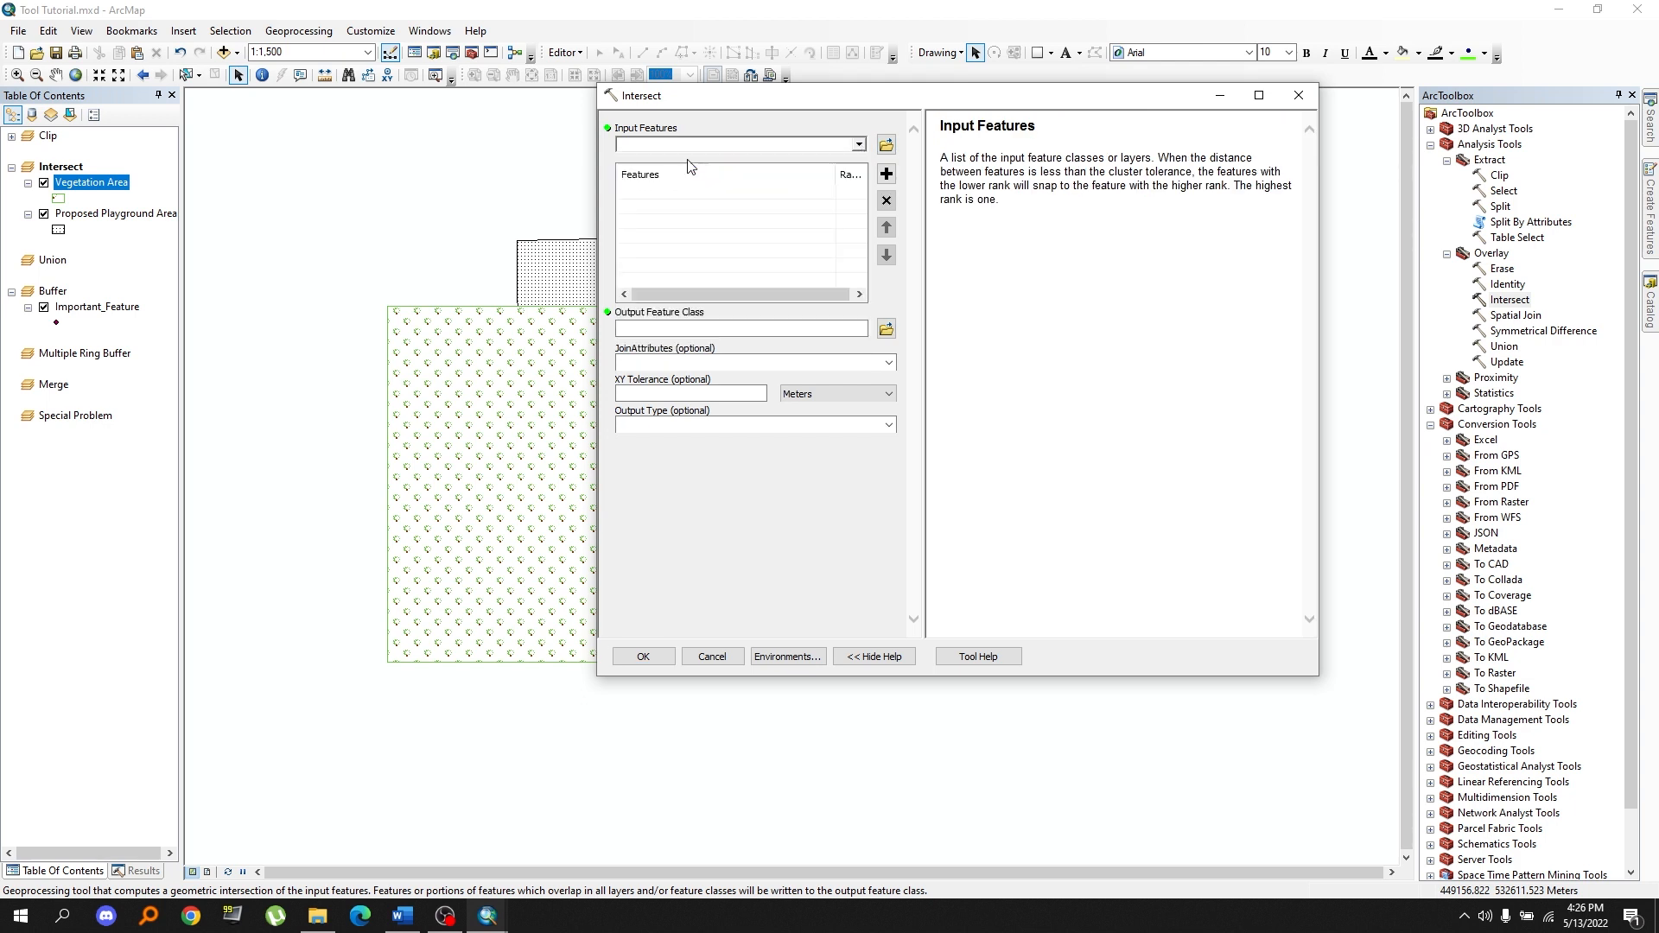
# Set up Intersect with Vegetation Area and Proposed Playground Area as inputs, saving the output as "overlap Area" in the tutorial submission folder.
pyautogui.click(861, 145)
pyautogui.click(740, 184)
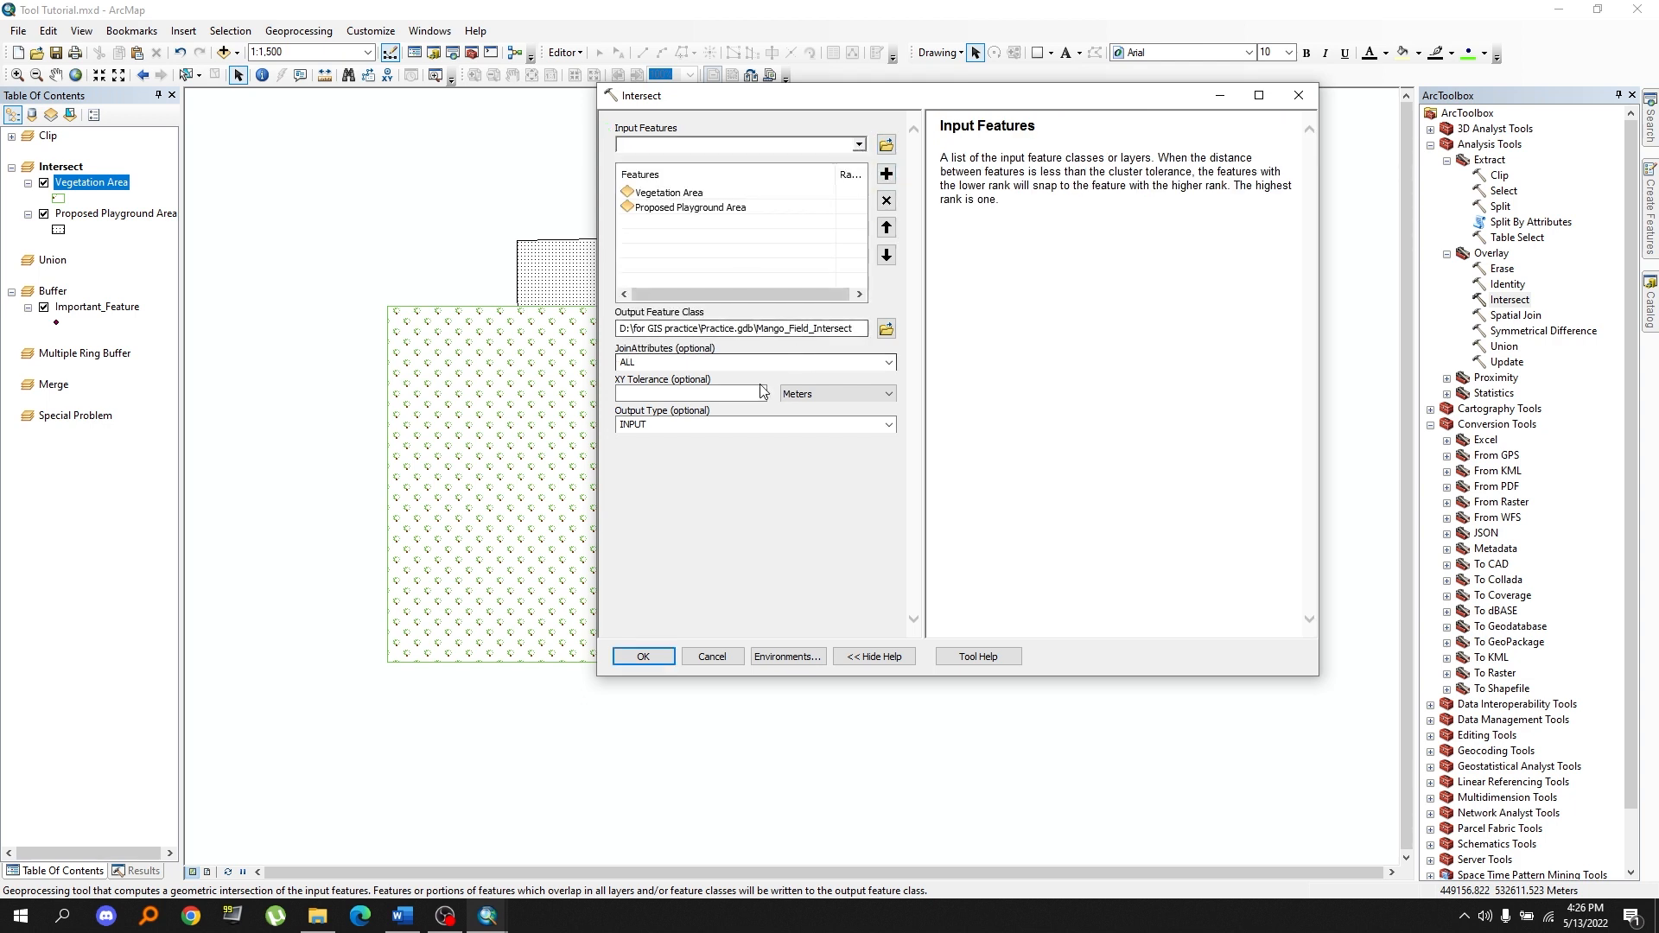
pyautogui.click(887, 329)
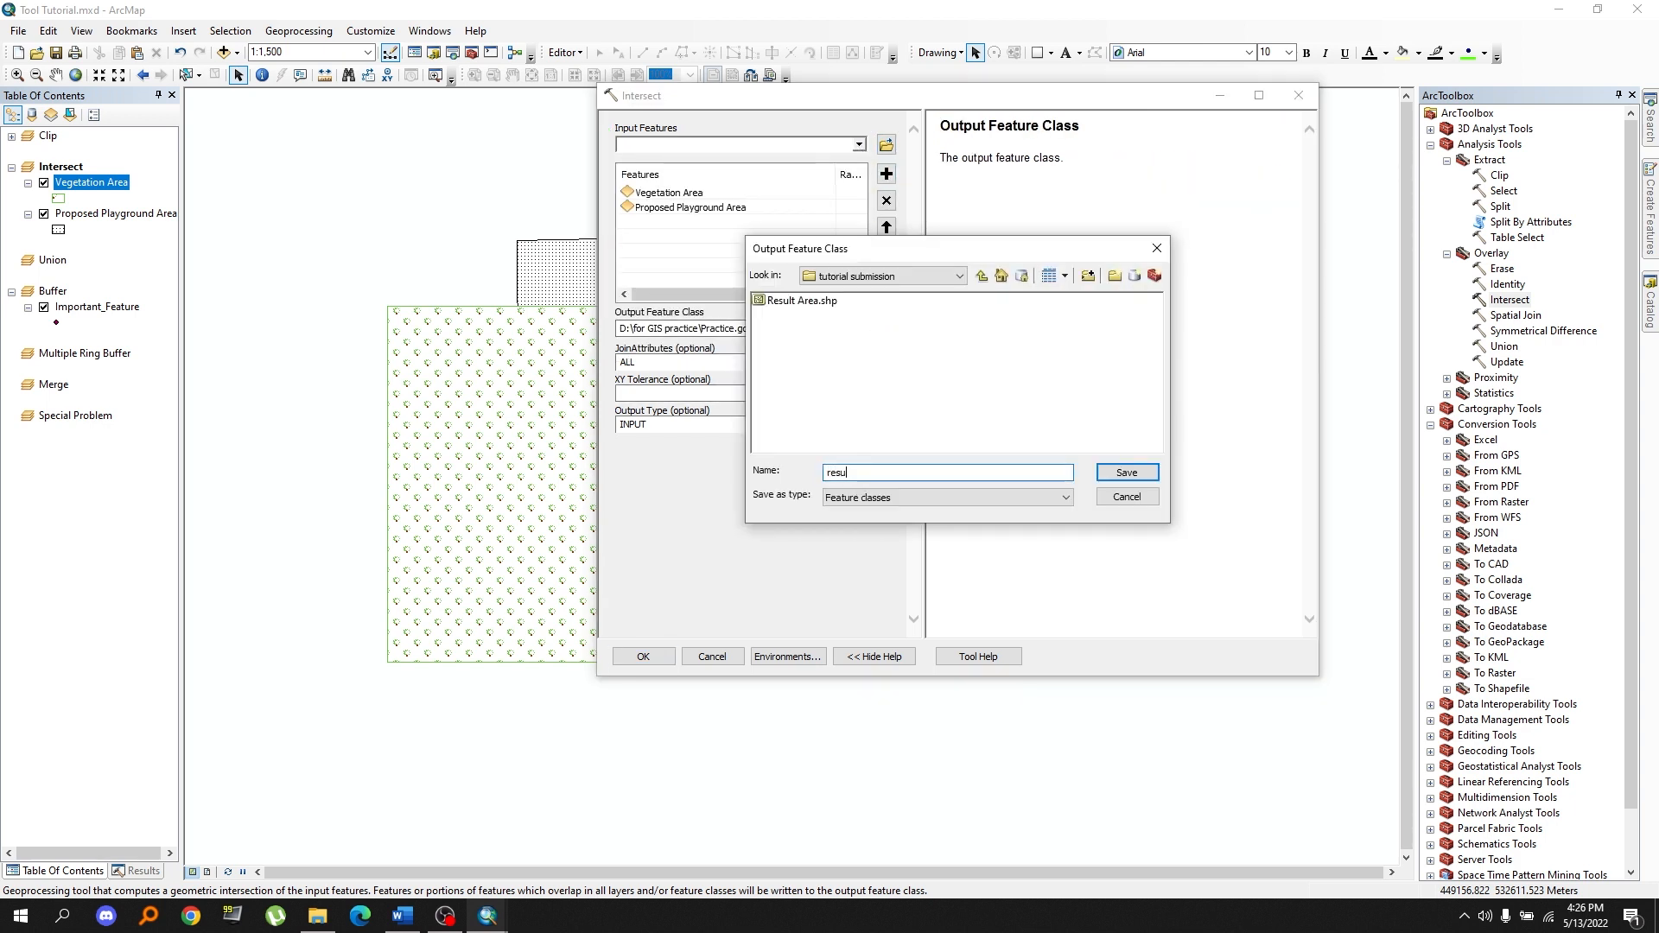
pyautogui.press('BackSpace')
pyautogui.press('BackSpace')
pyautogui.press('BackSpace')
pyautogui.press('BackSpace')
pyautogui.press('BackSpace')
pyautogui.press('BackSpace')
pyautogui.press('BackSpace')
pyautogui.write('overlap Area')
pyautogui.click(1129, 474)
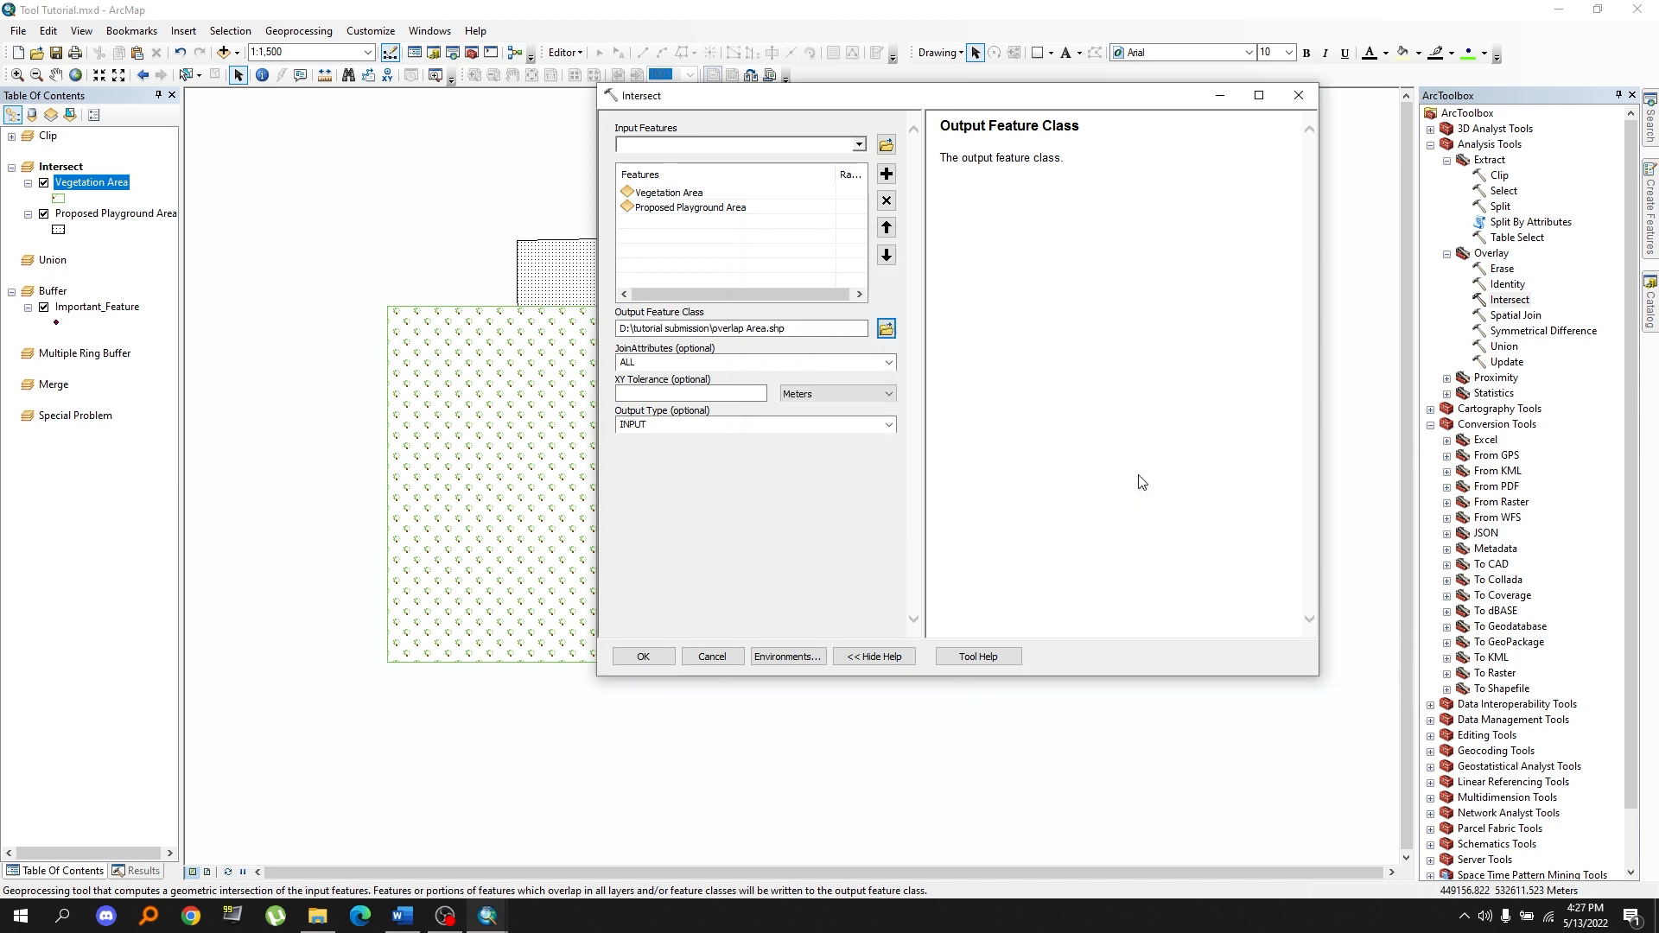
# Run the intersection and hide the Vegetation Area and Proposed Playground Area layers.
pyautogui.click(644, 658)
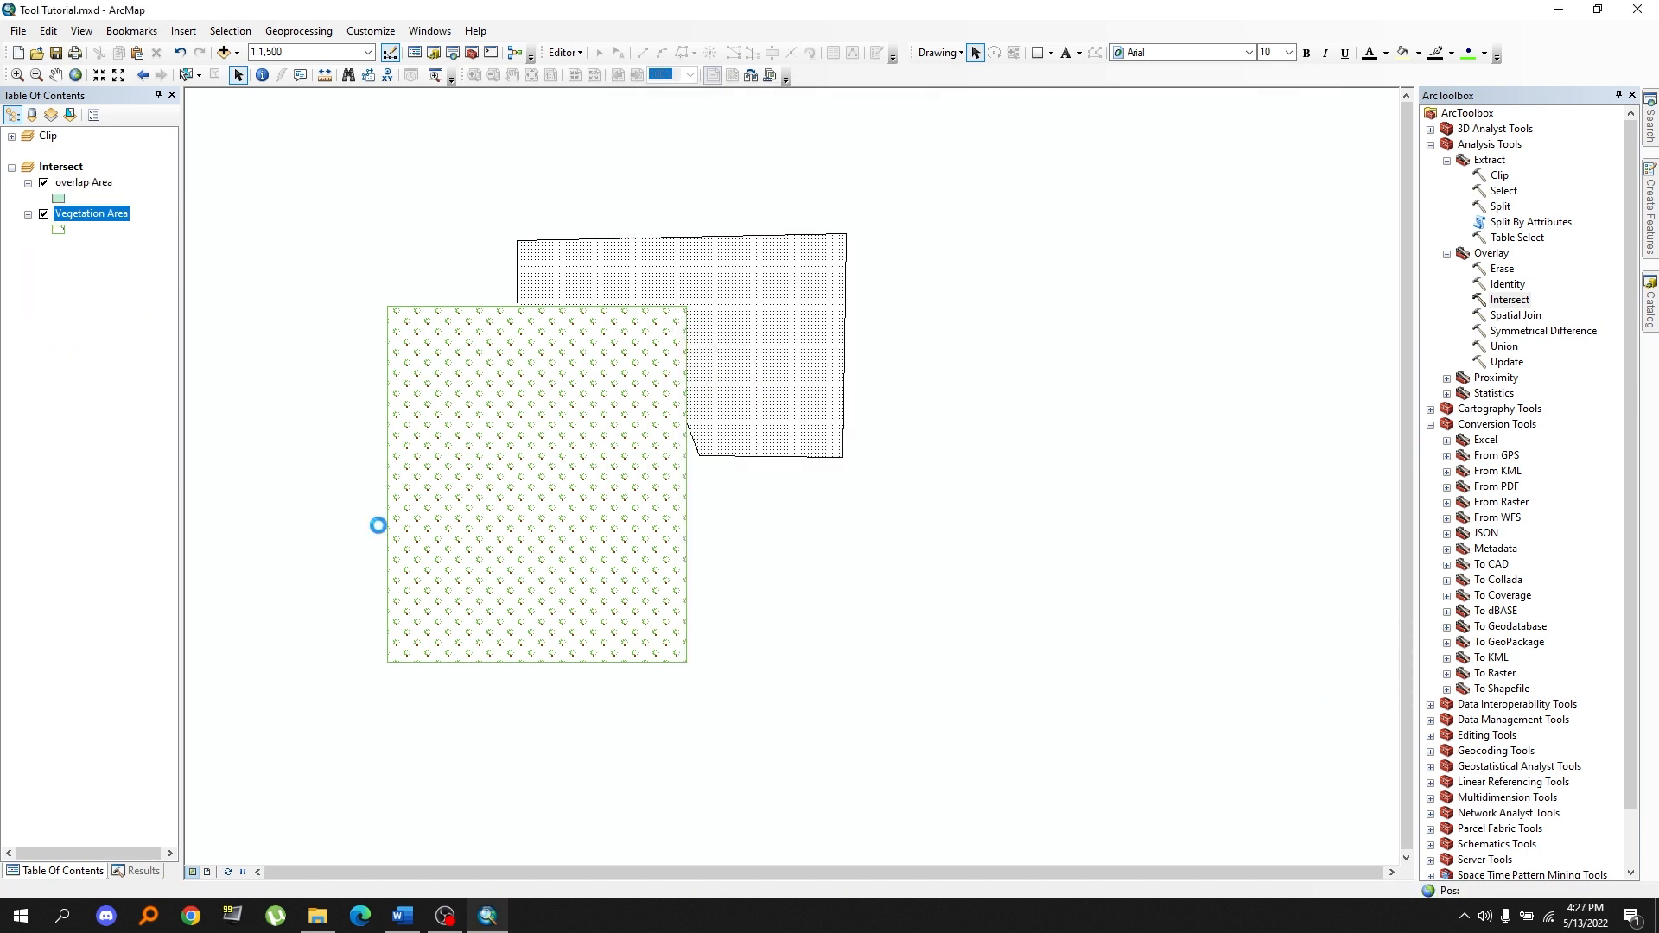
pyautogui.click(44, 214)
pyautogui.click(44, 245)
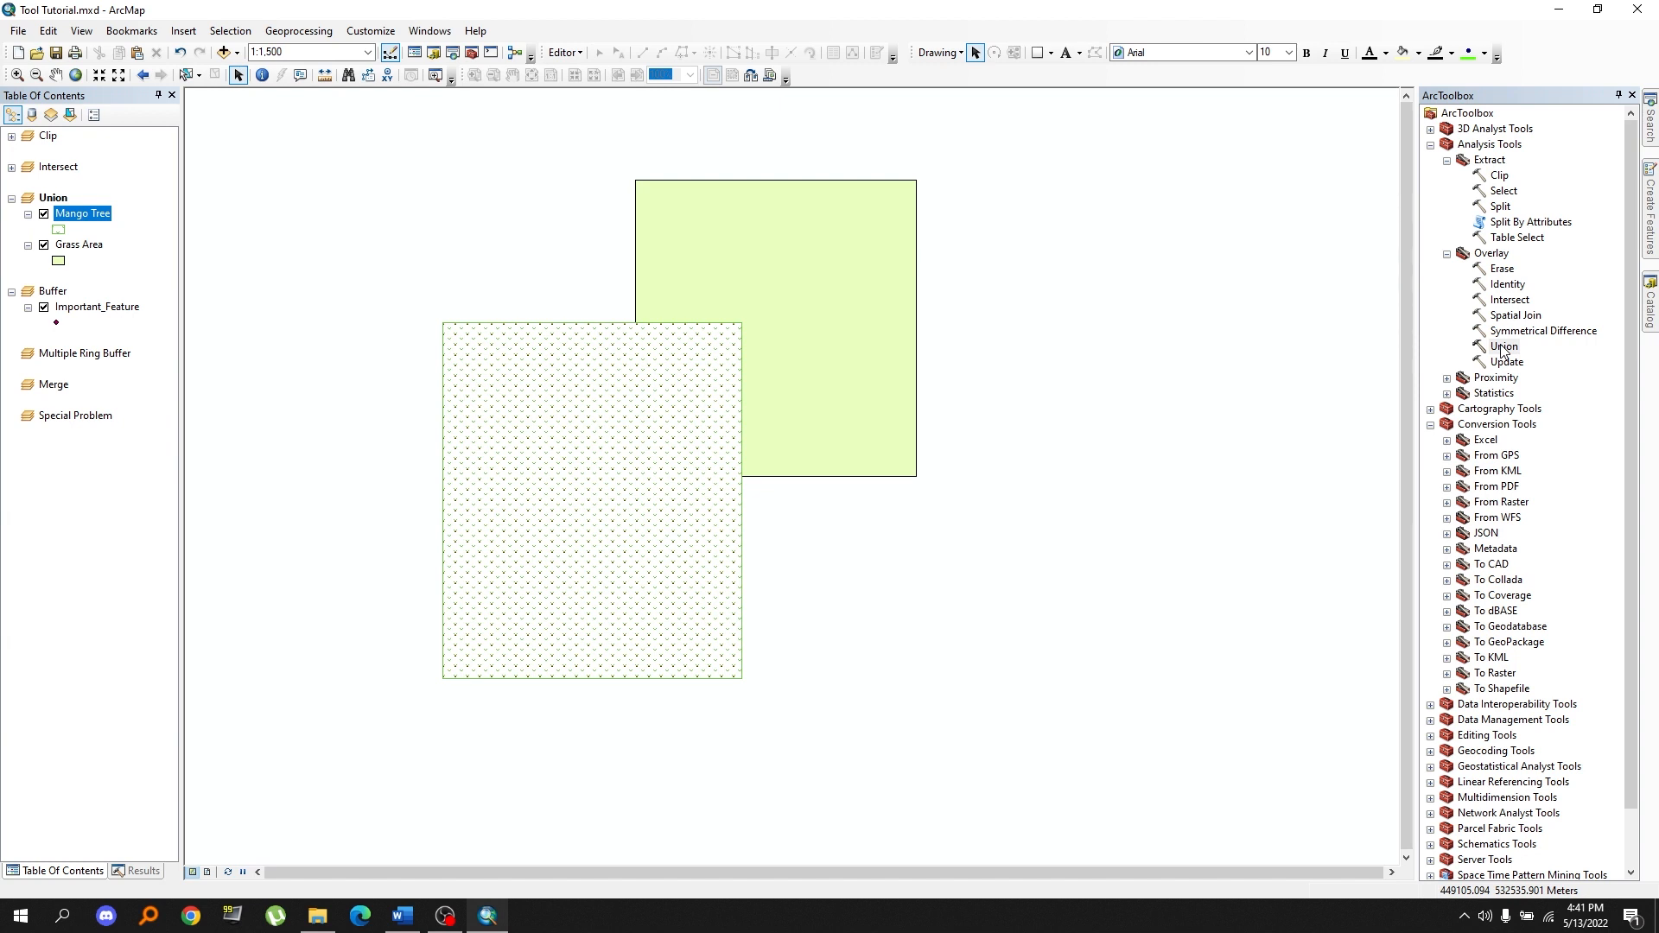
# Start the Union tool and add the Mango Tree and Grass Area layers as input features.
pyautogui.doubleClick(1503, 347)
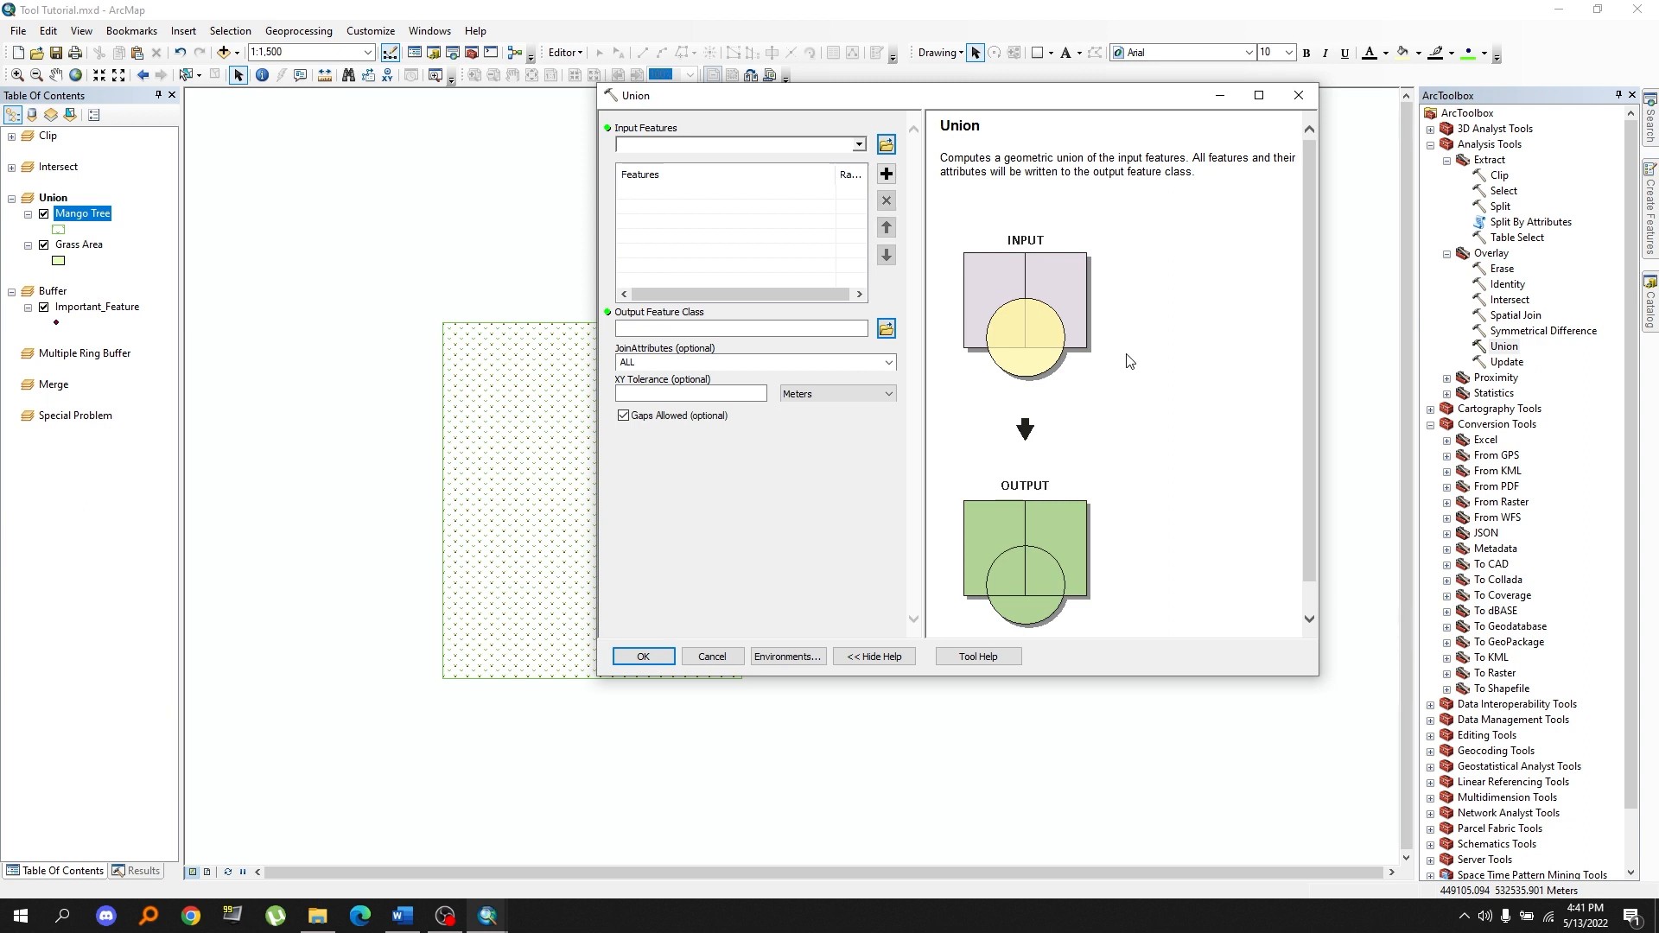
pyautogui.scroll(-1, 1130, 361)
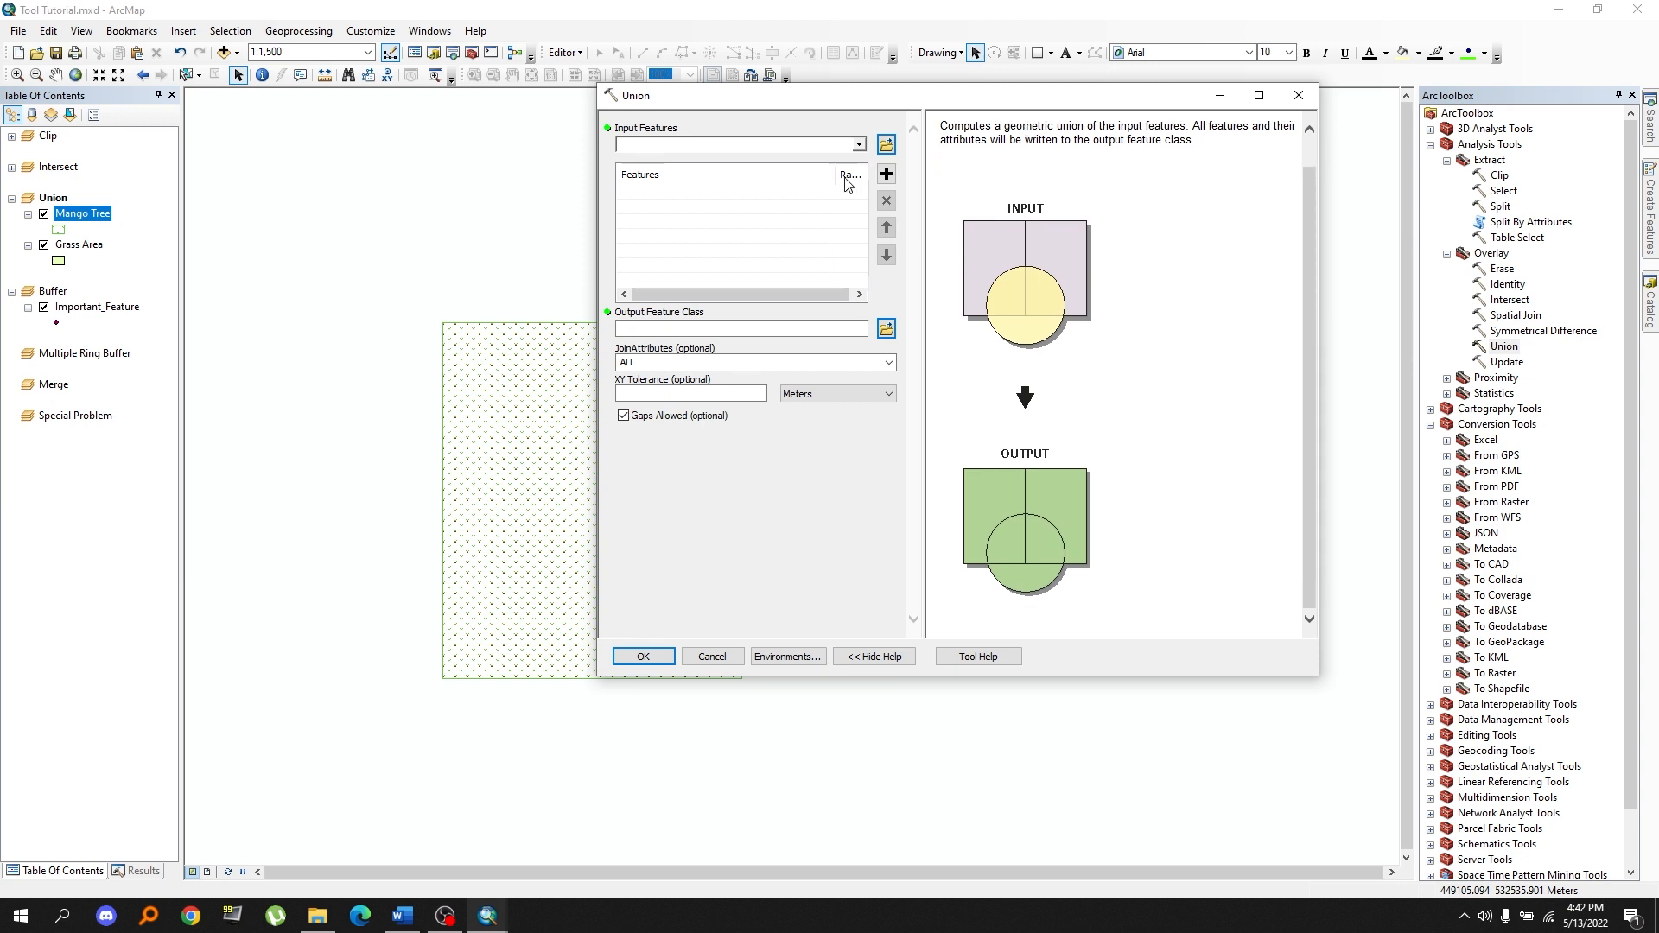
pyautogui.click(859, 144)
pyautogui.click(844, 164)
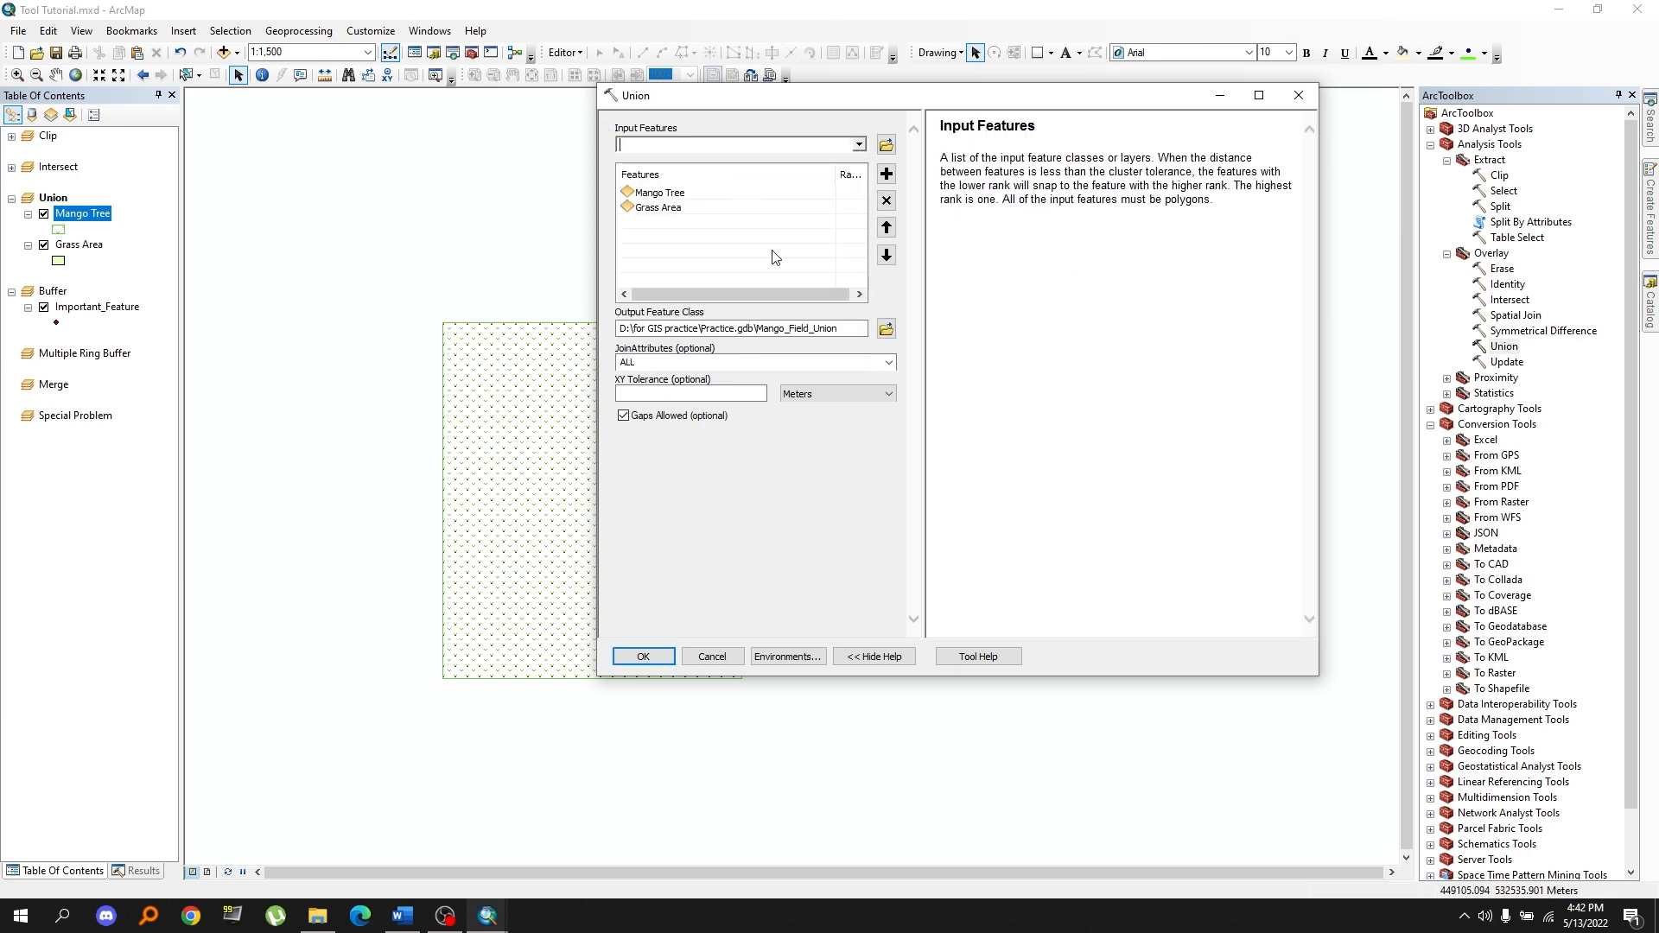
# Name the union output "Total Vegetation Area" in the tutorial submission folder and run the tool.
pyautogui.click(886, 330)
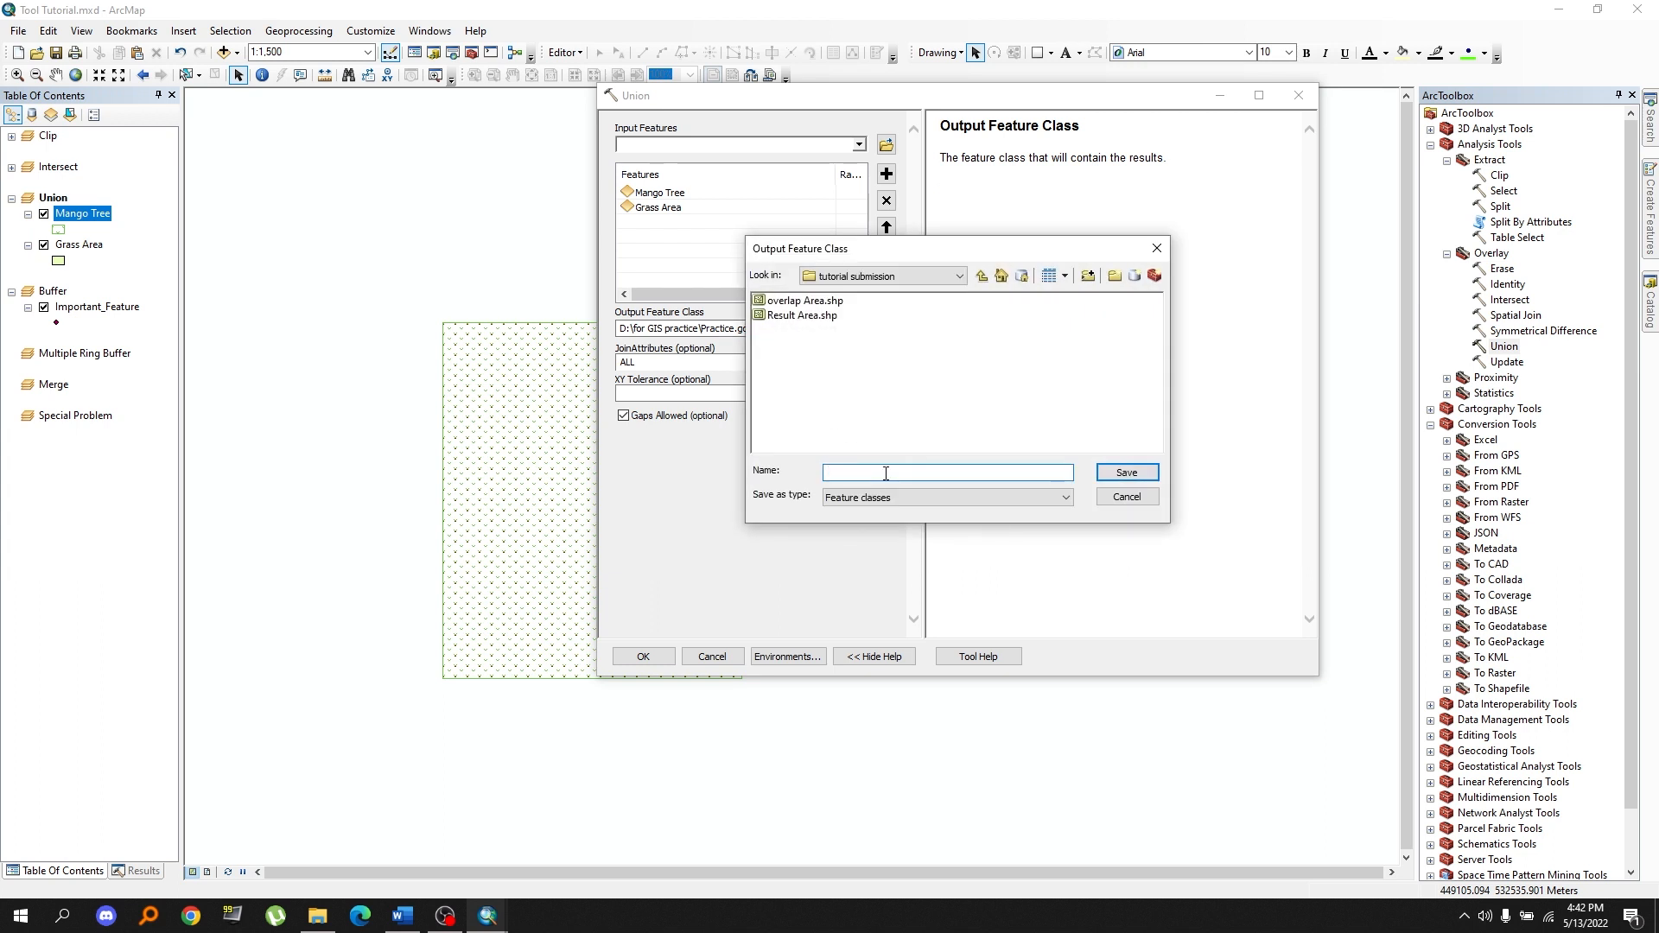
pyautogui.write('Poten')
pyautogui.press('BackSpace')
pyautogui.press('BackSpace')
pyautogui.press('BackSpace')
pyautogui.press('BackSpace')
pyautogui.press('BackSpace')
pyautogui.write('Total Vegetation Area')
pyautogui.click(1114, 474)
pyautogui.click(666, 659)
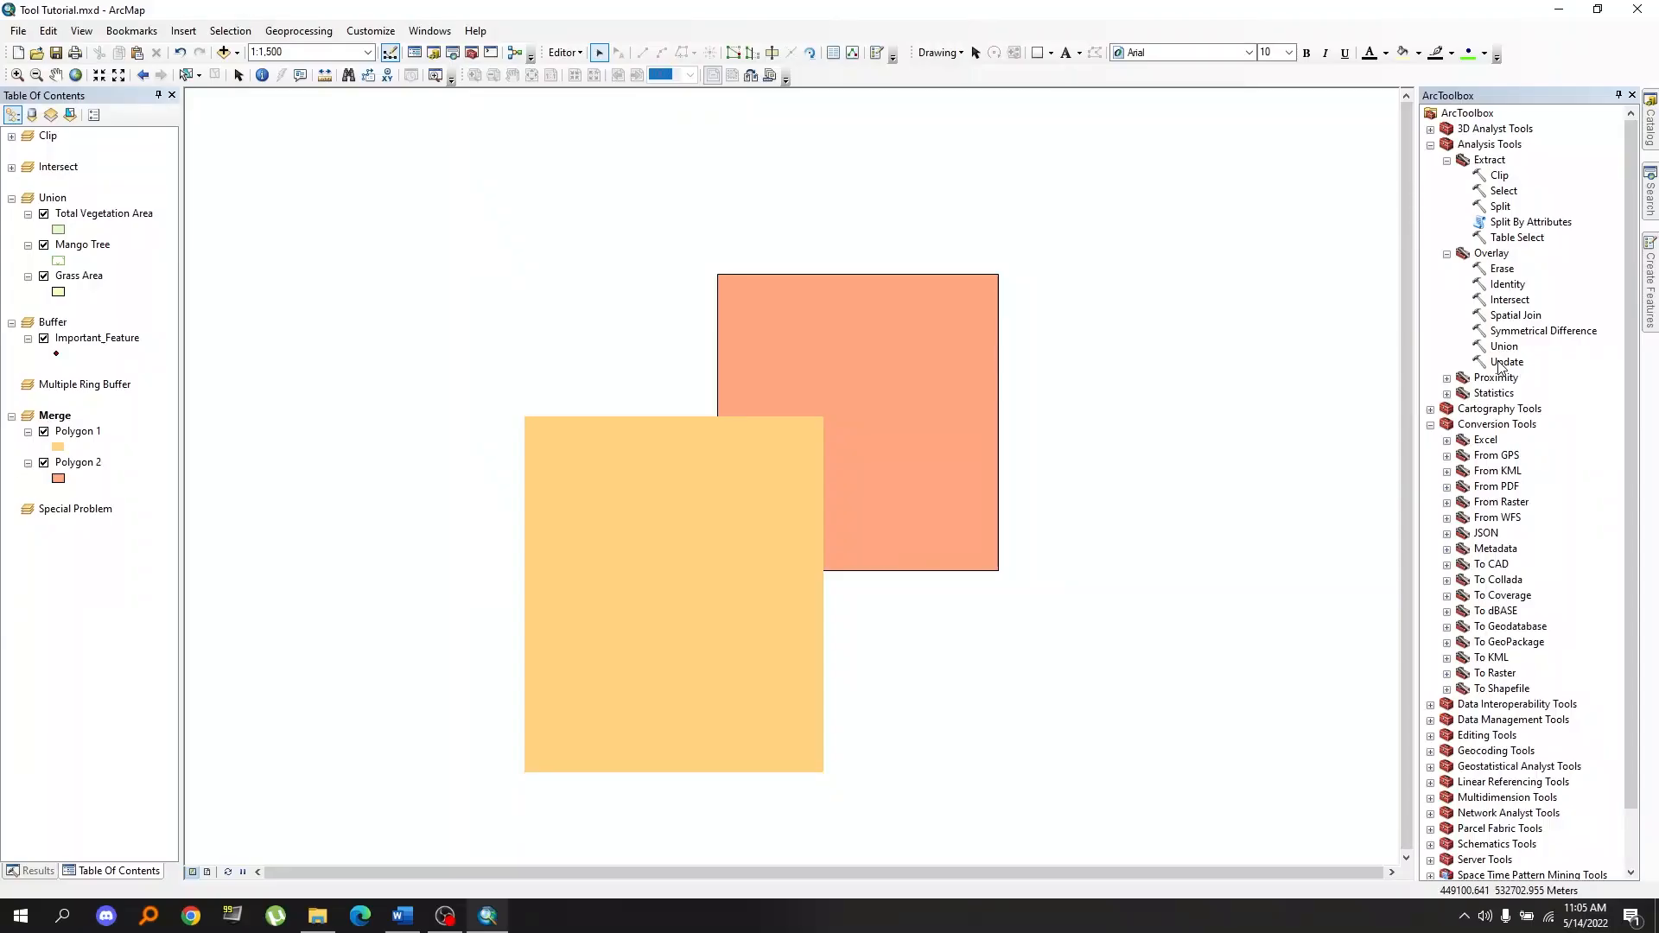
# Open the Update tool and examine its help description and input/output illustration.
pyautogui.doubleClick(1504, 362)
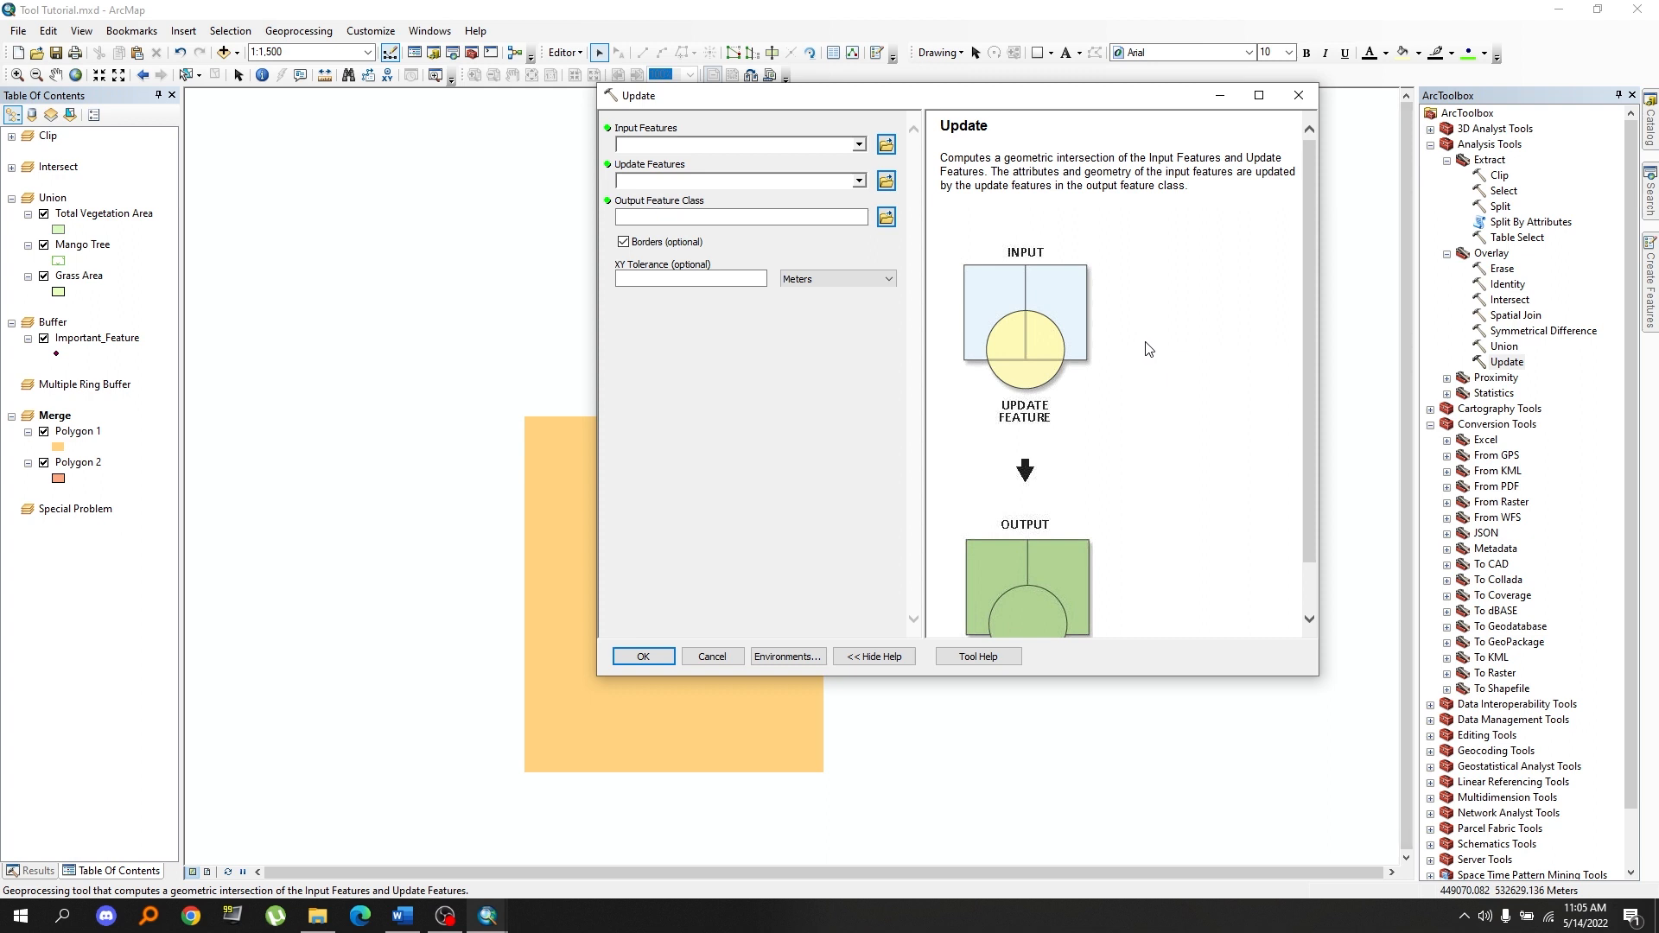
pyautogui.scroll(-1, 1160, 345)
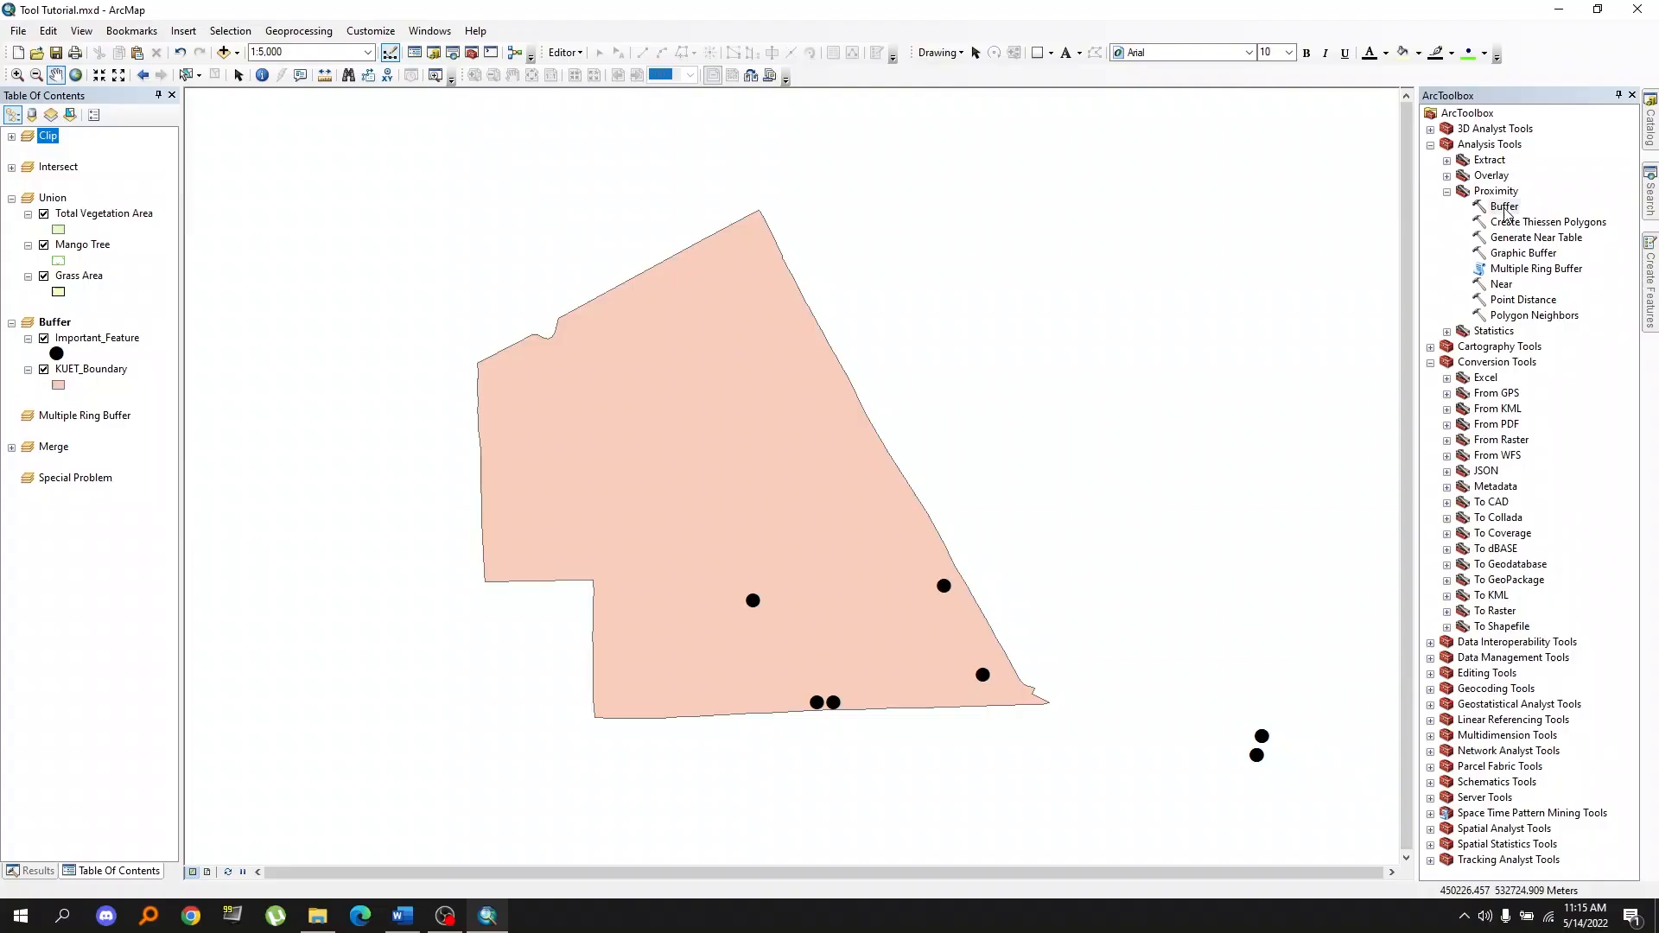
# Start a Buffer on the Important_Feature layer and save its output as "Buffer Area" in the tutorial submission folder.
pyautogui.doubleClick(1504, 209)
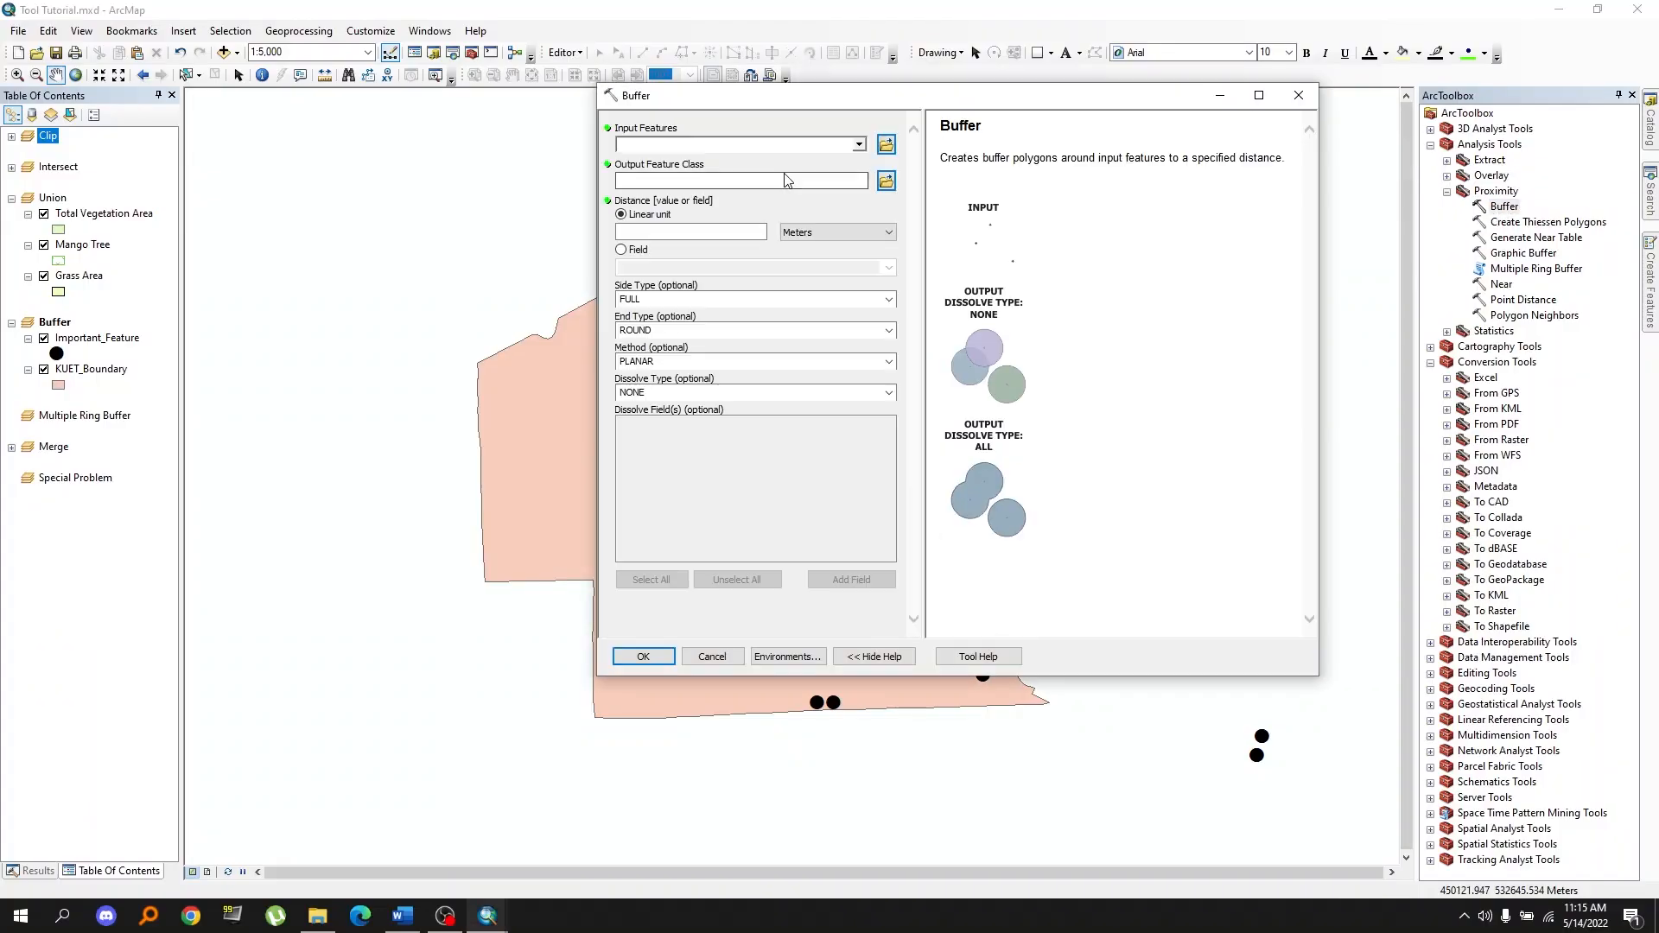
pyautogui.click(860, 145)
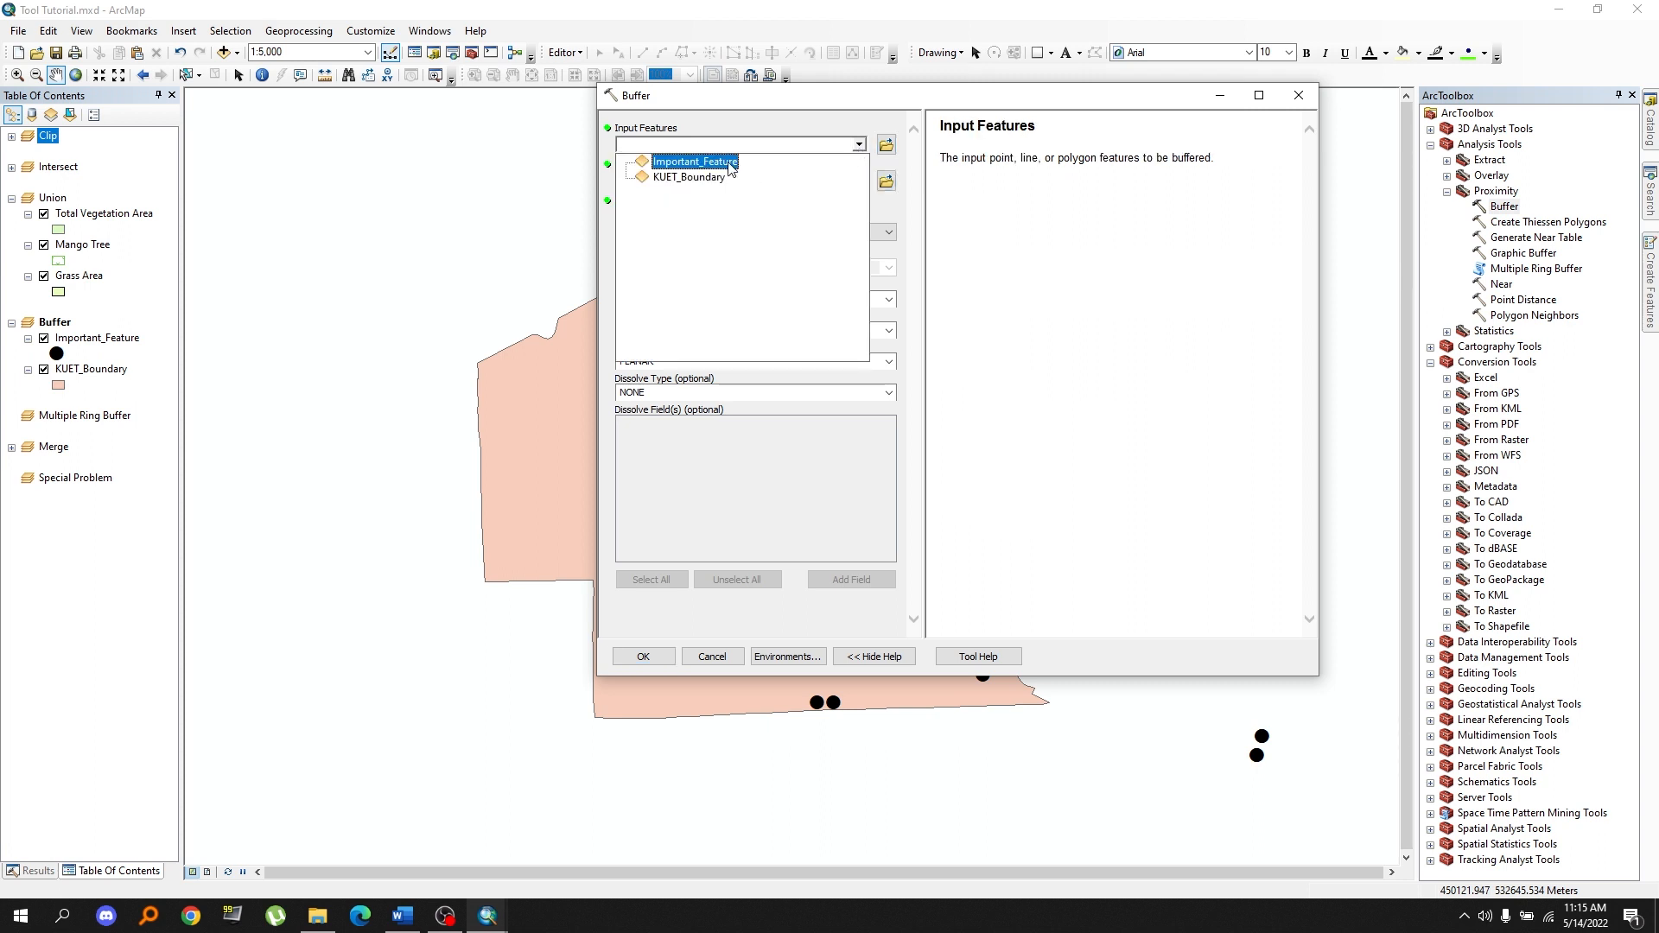
pyautogui.click(729, 167)
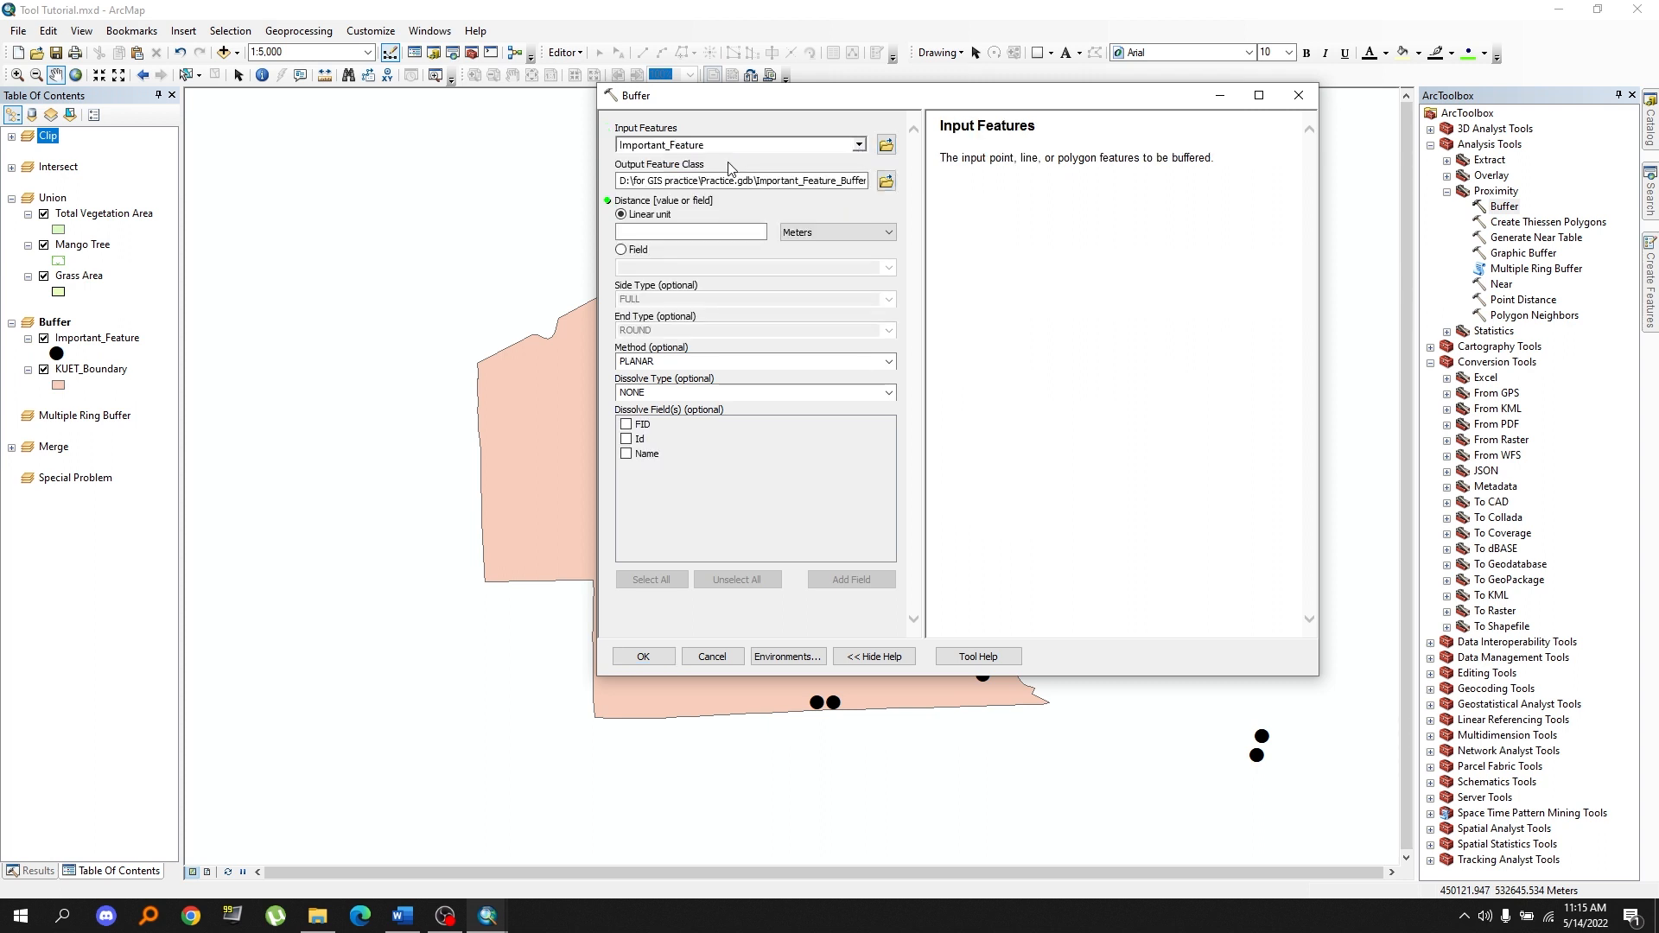
pyautogui.click(886, 181)
pyautogui.write('B')
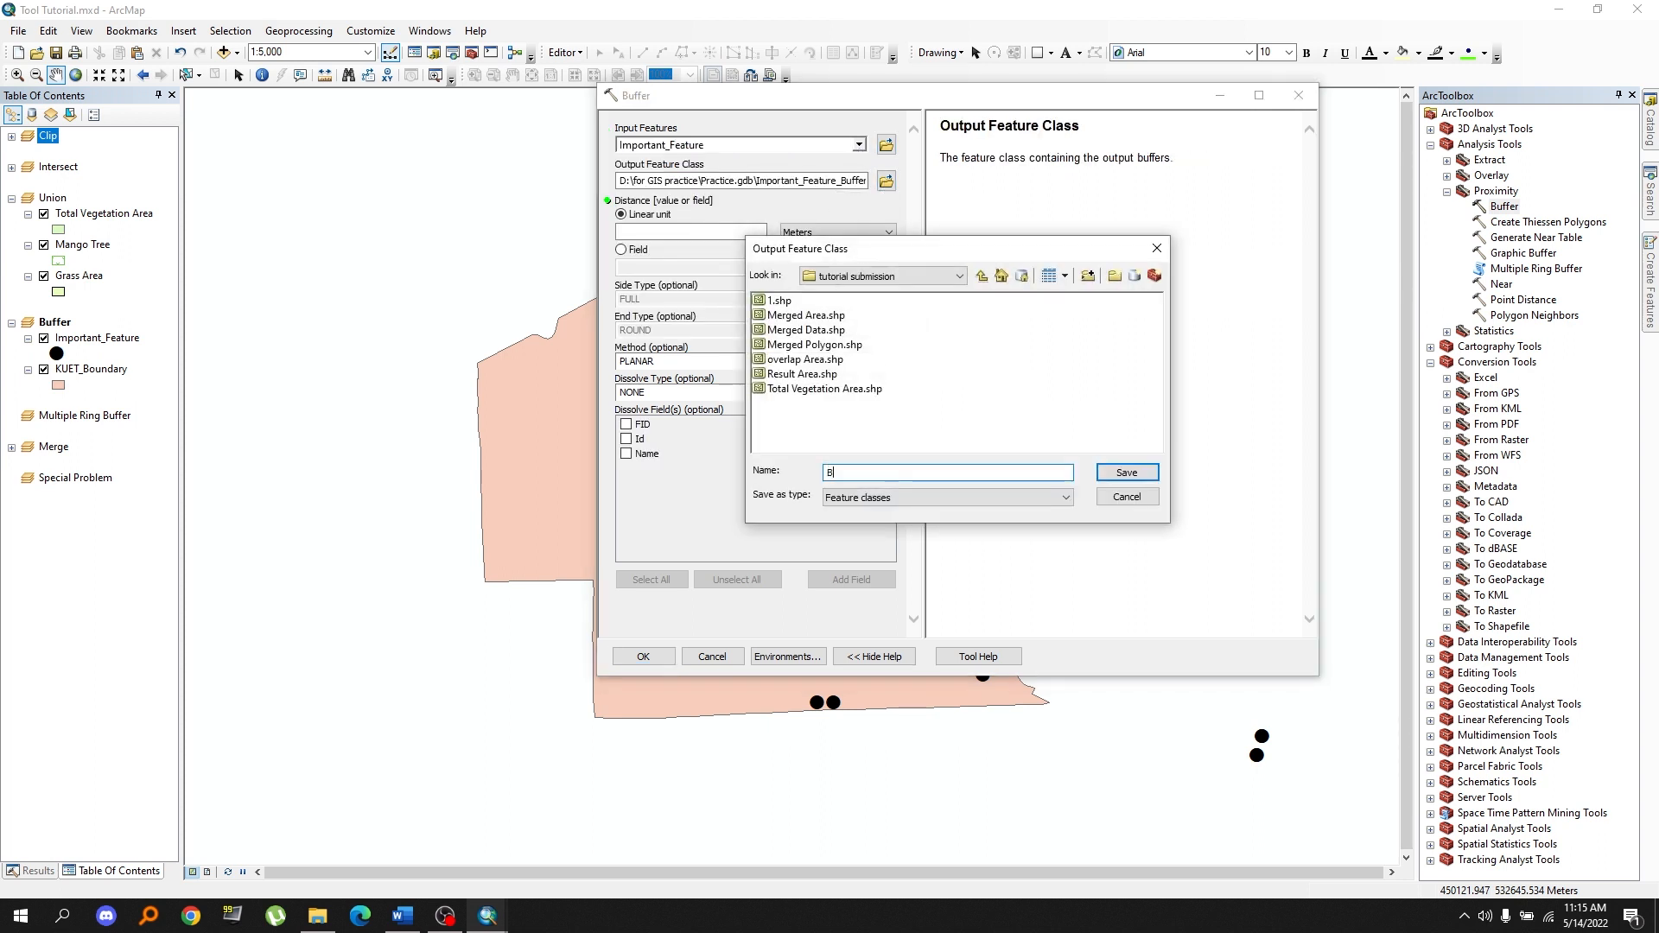
pyautogui.write('uffer Area')
pyautogui.click(1127, 474)
# Set the buffer's linear distance to 50 meters and run the tool.
pyautogui.click(645, 233)
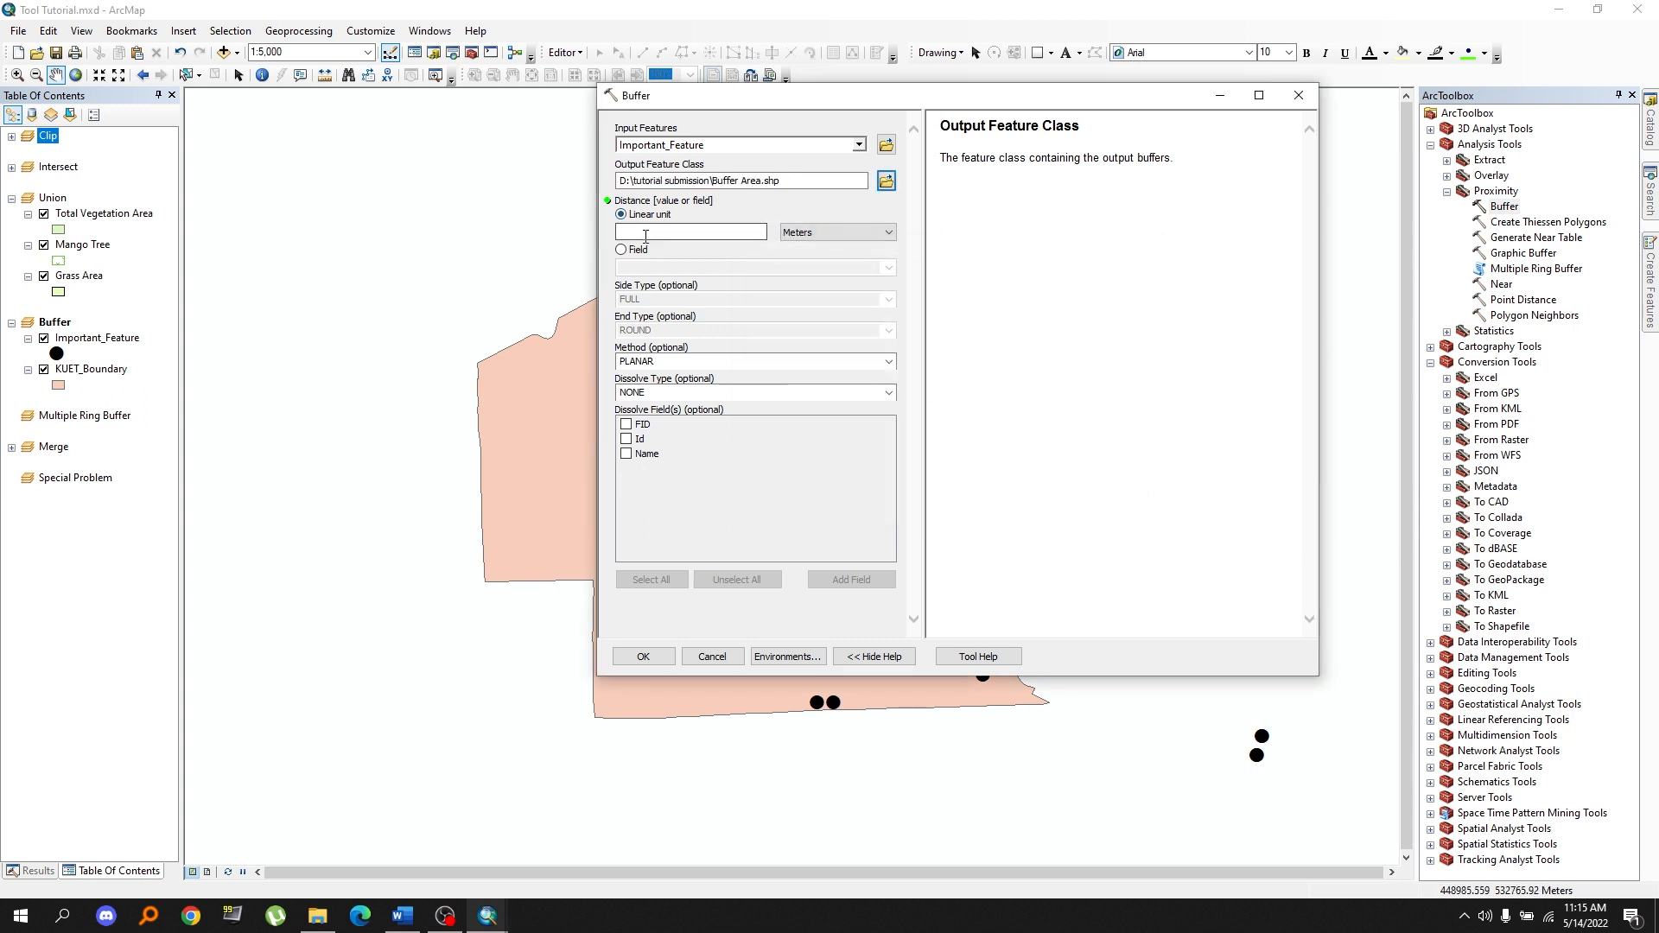
pyautogui.write('50')
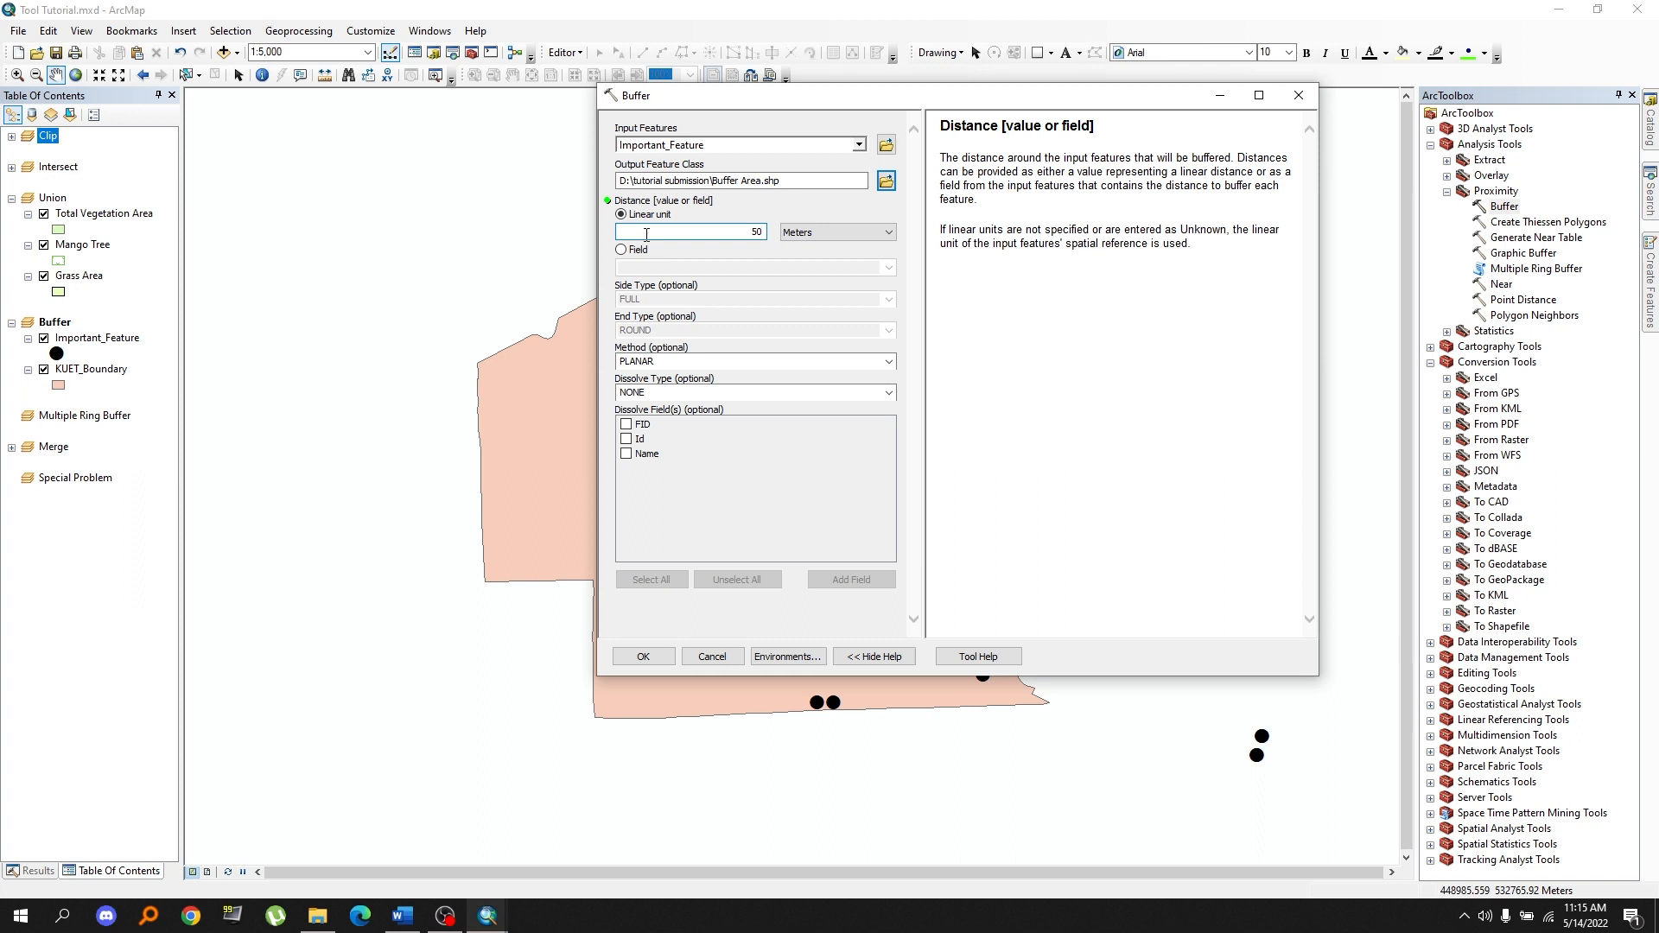
pyautogui.click(643, 657)
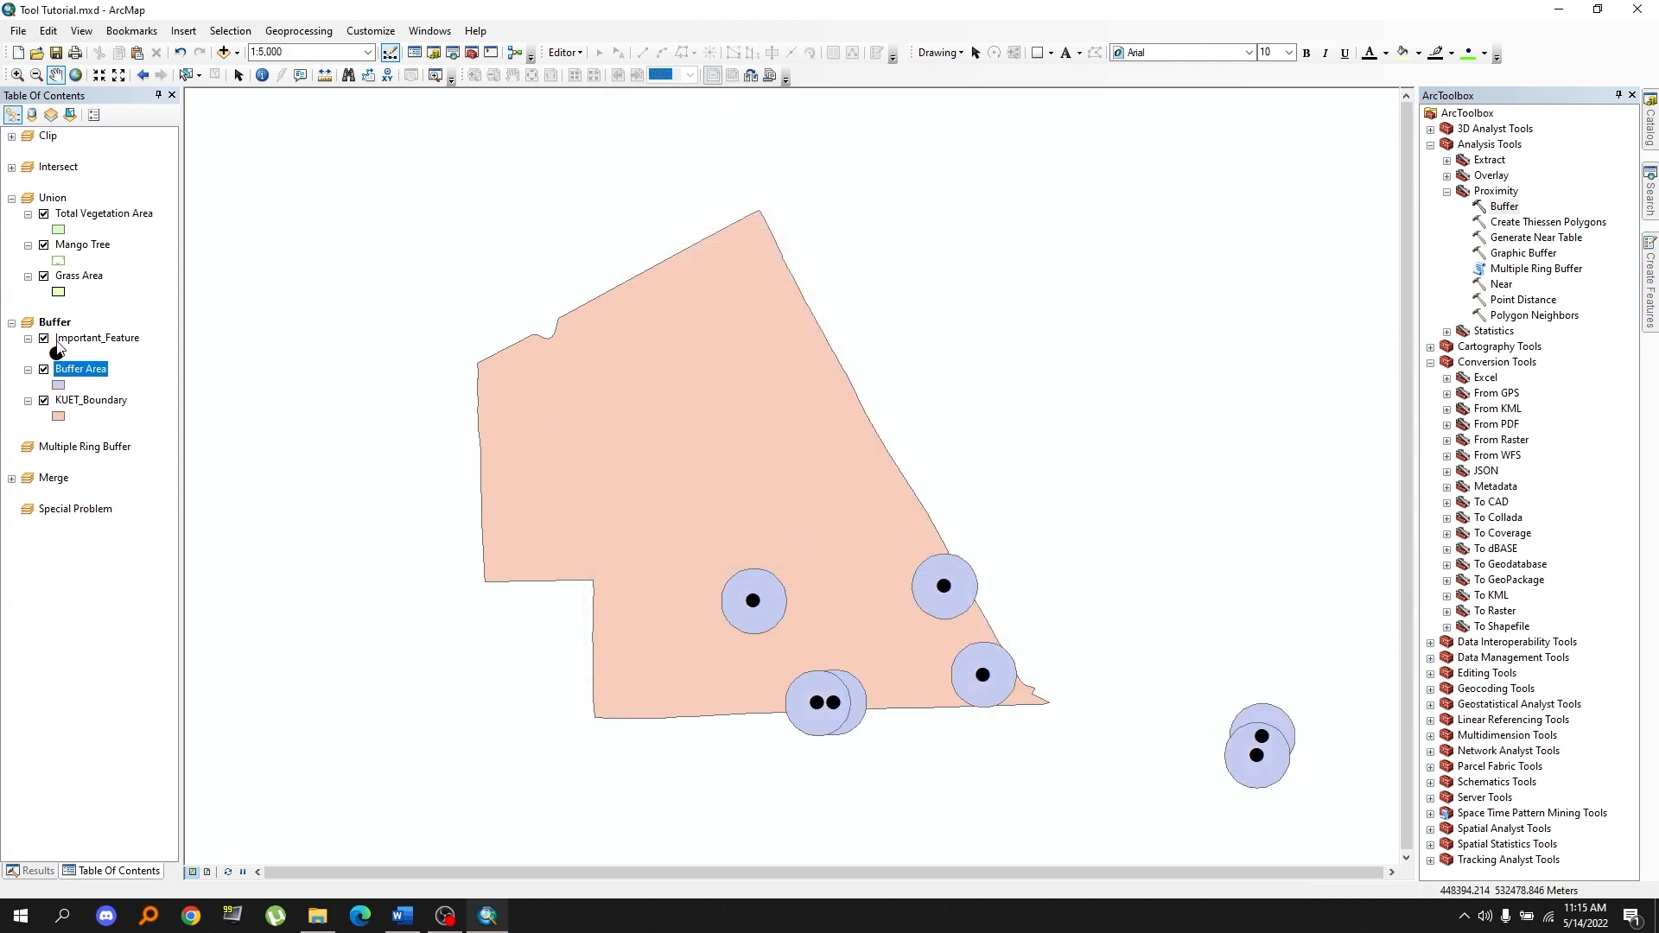
# Start another Buffer on the Important_Feature layer and save its output as "Dissolved Buffer" in the tutorial submission folder.
pyautogui.scroll(2, 830, 749)
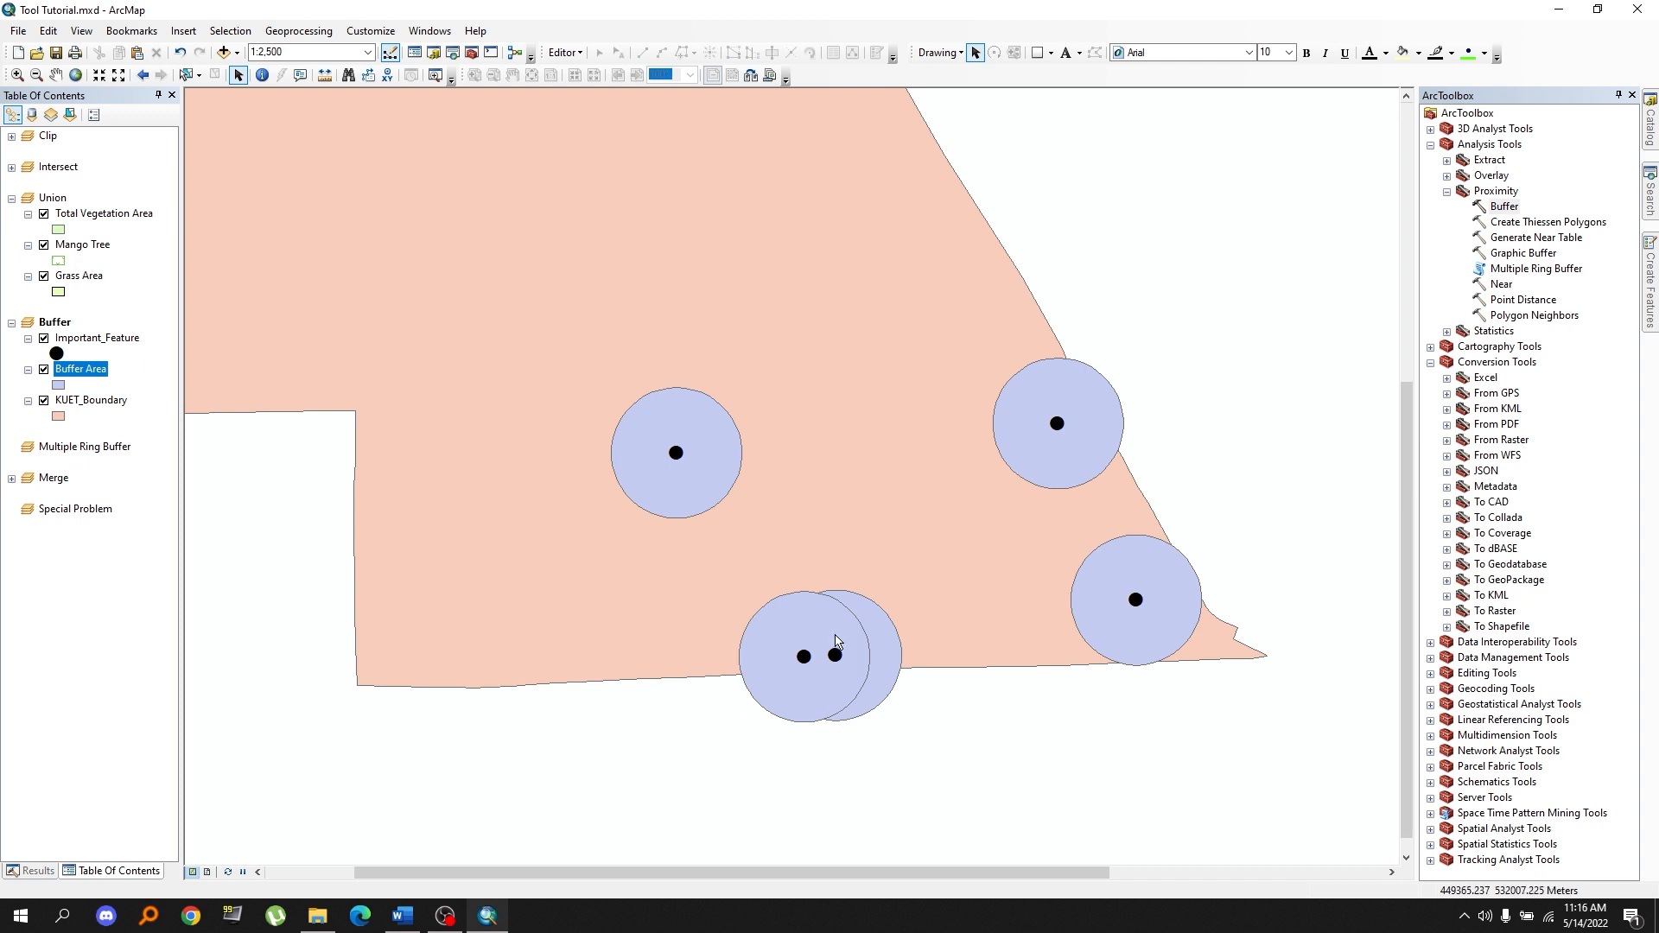
pyautogui.scroll(-1, 835, 638)
pyautogui.moveTo(962, 350); pyautogui.dragTo(973, 470)
pyautogui.doubleClick(1508, 206)
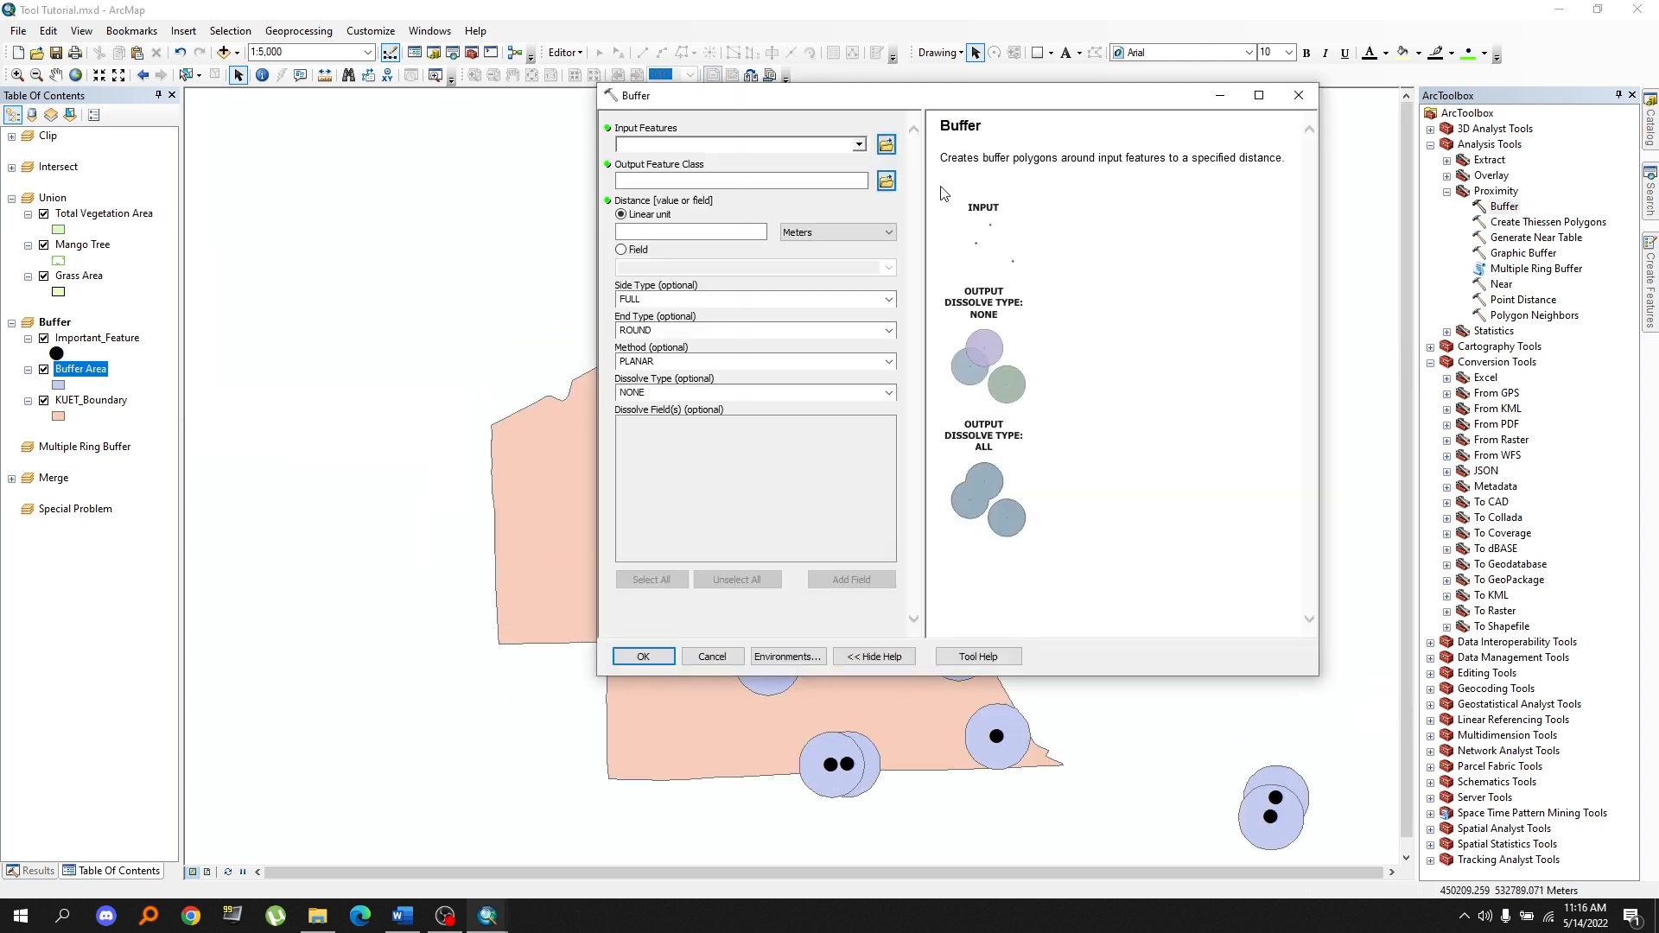
pyautogui.click(859, 145)
pyautogui.click(674, 159)
pyautogui.click(886, 181)
pyautogui.write('Dissol')
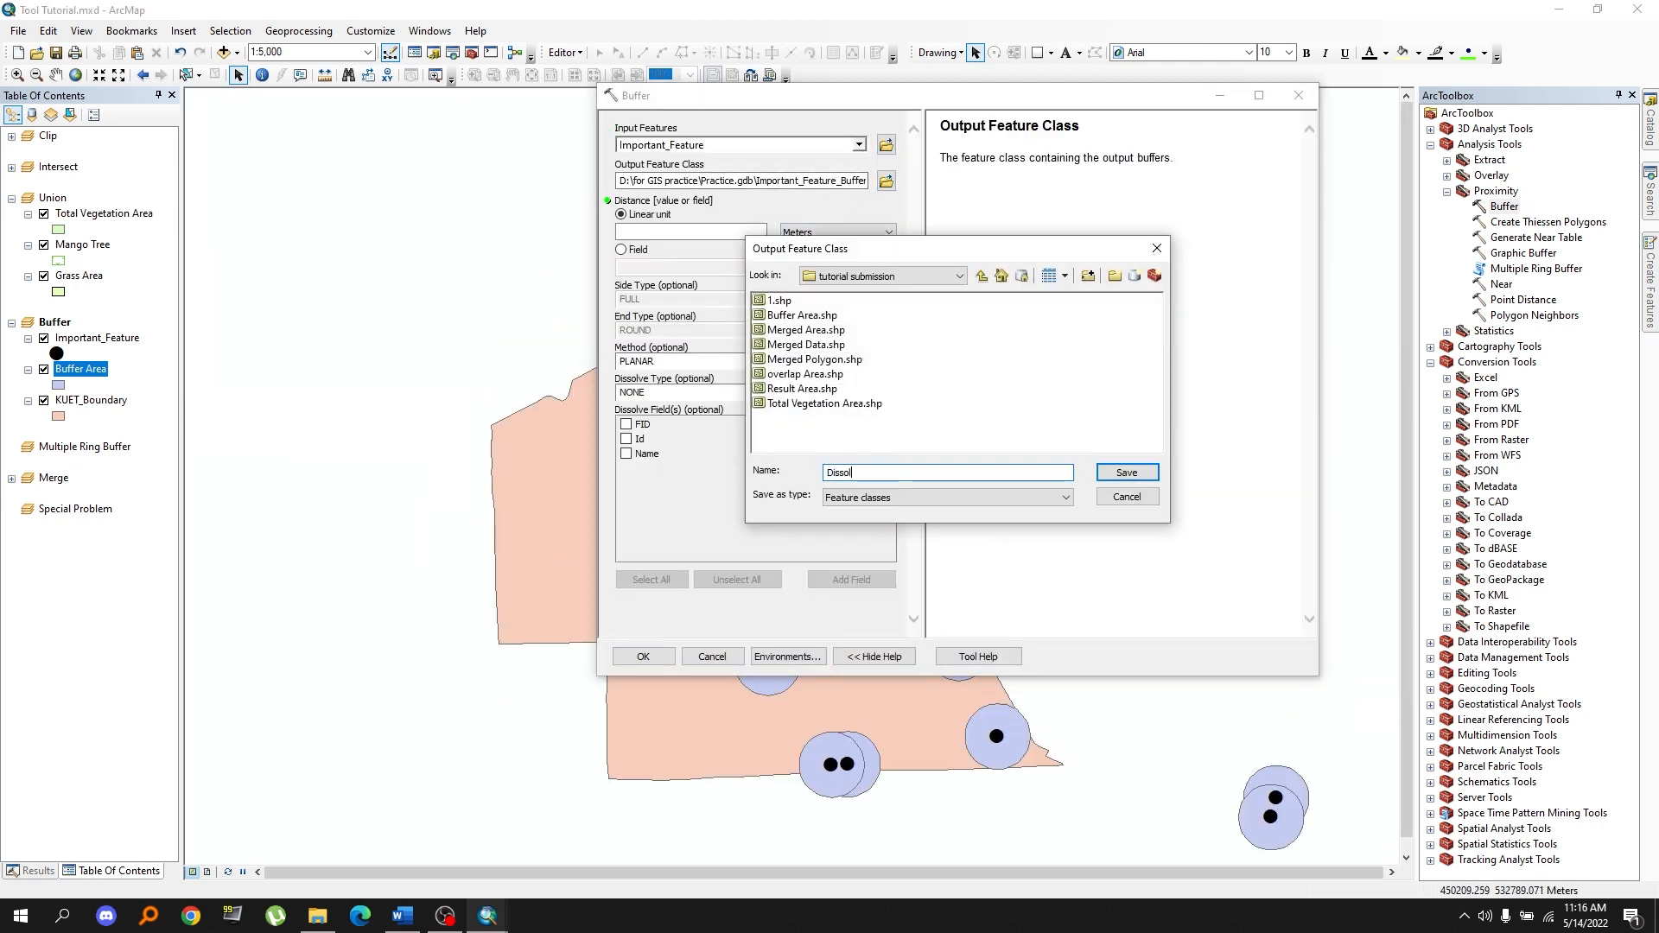
pyautogui.write('ved Buf')
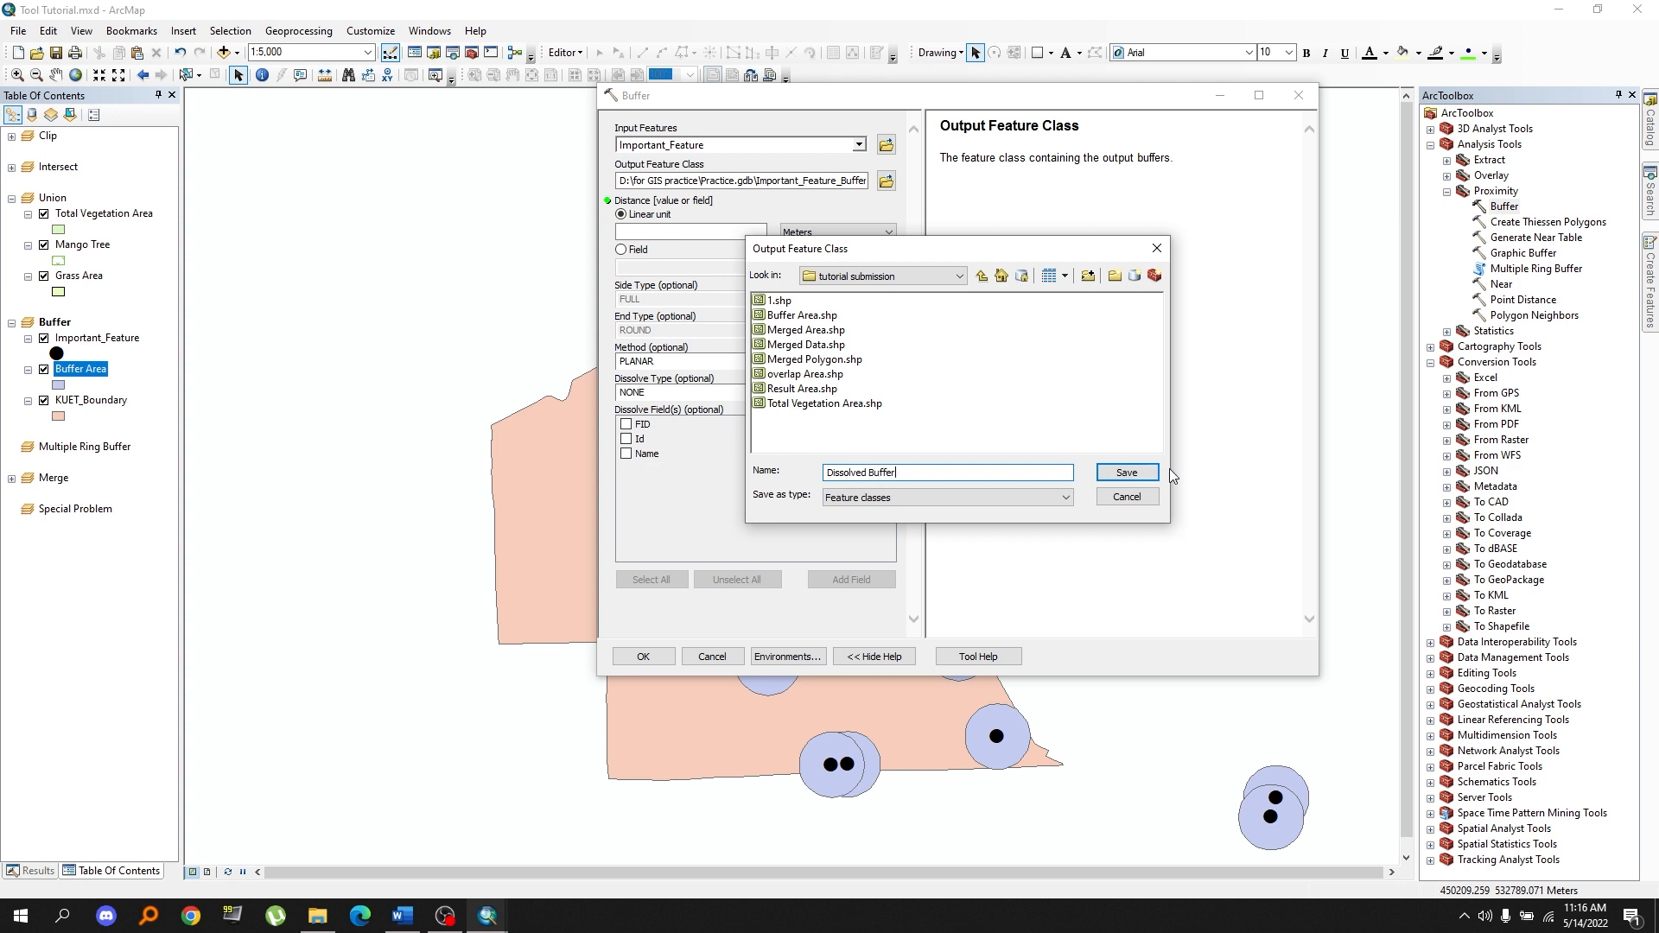
pyautogui.write('fer')
pyautogui.click(1150, 474)
# Give the new buffer a 50-meter distance and dissolve type ALL, and run the tool.
pyautogui.click(713, 231)
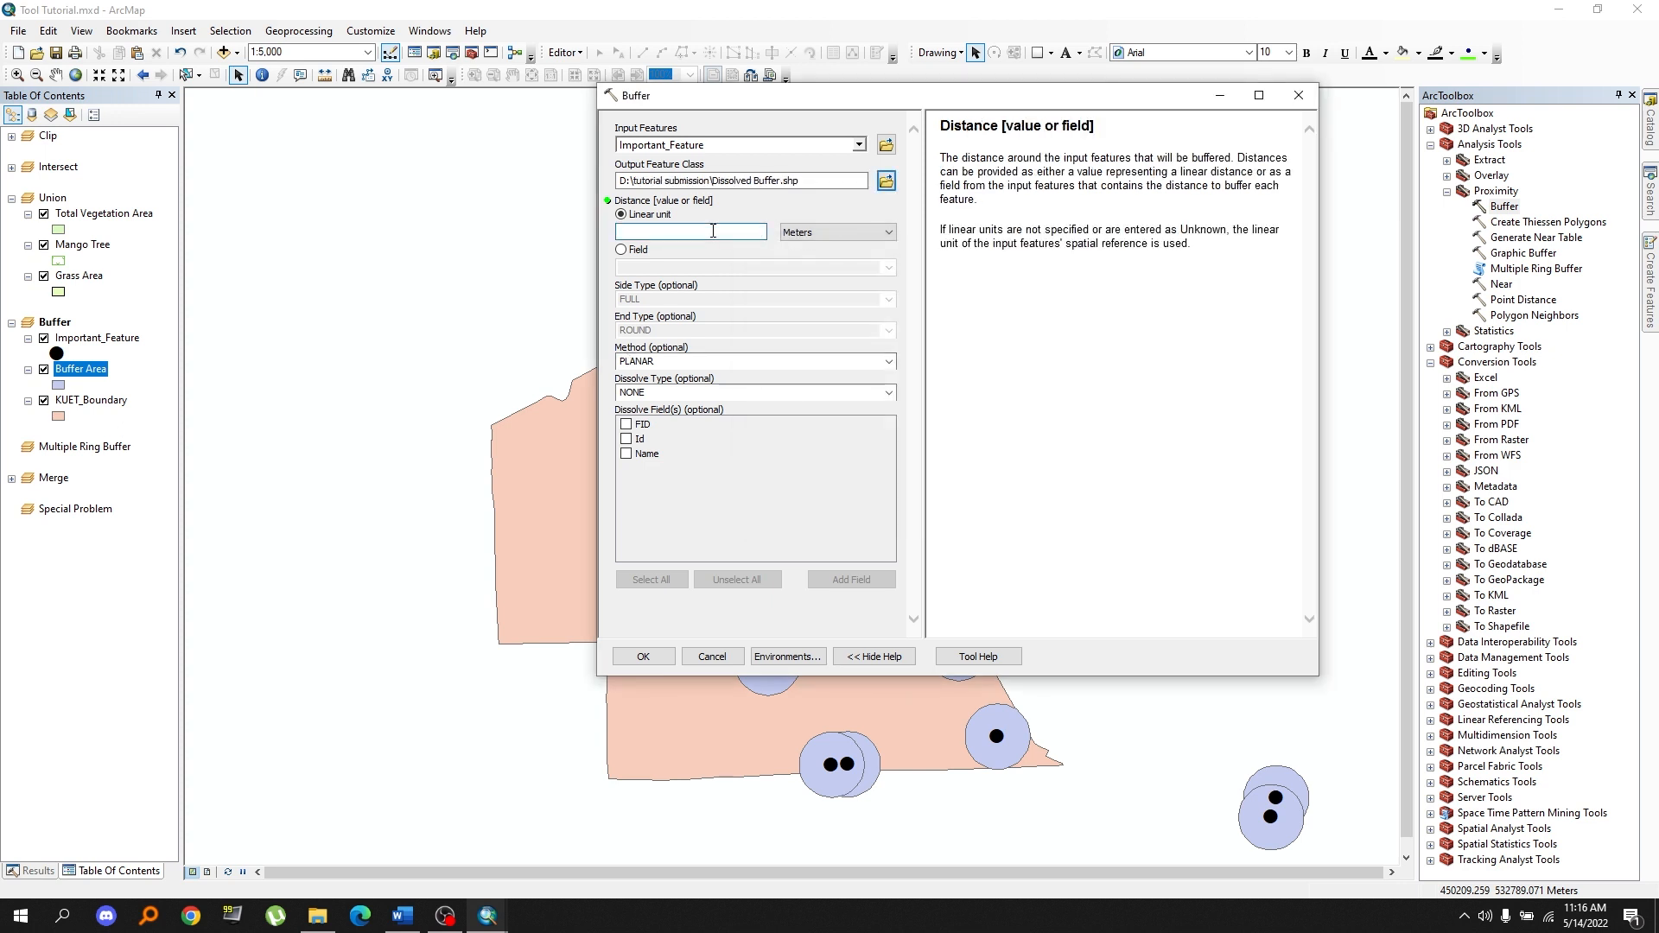
pyautogui.click(889, 393)
pyautogui.click(675, 422)
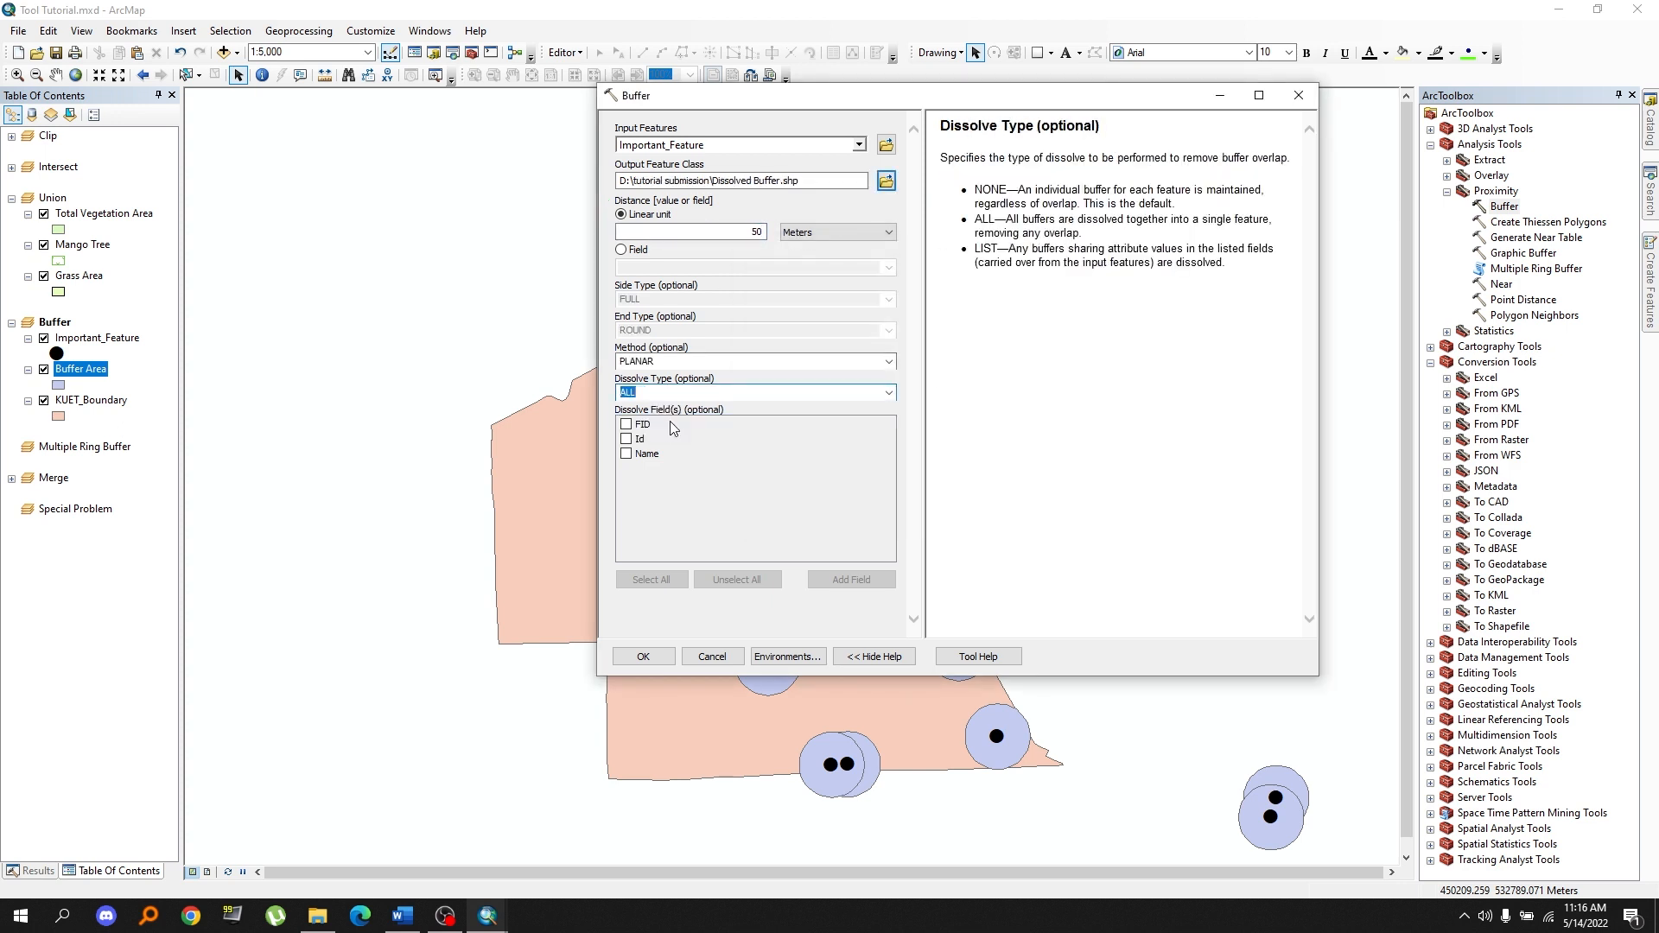
pyautogui.click(624, 465)
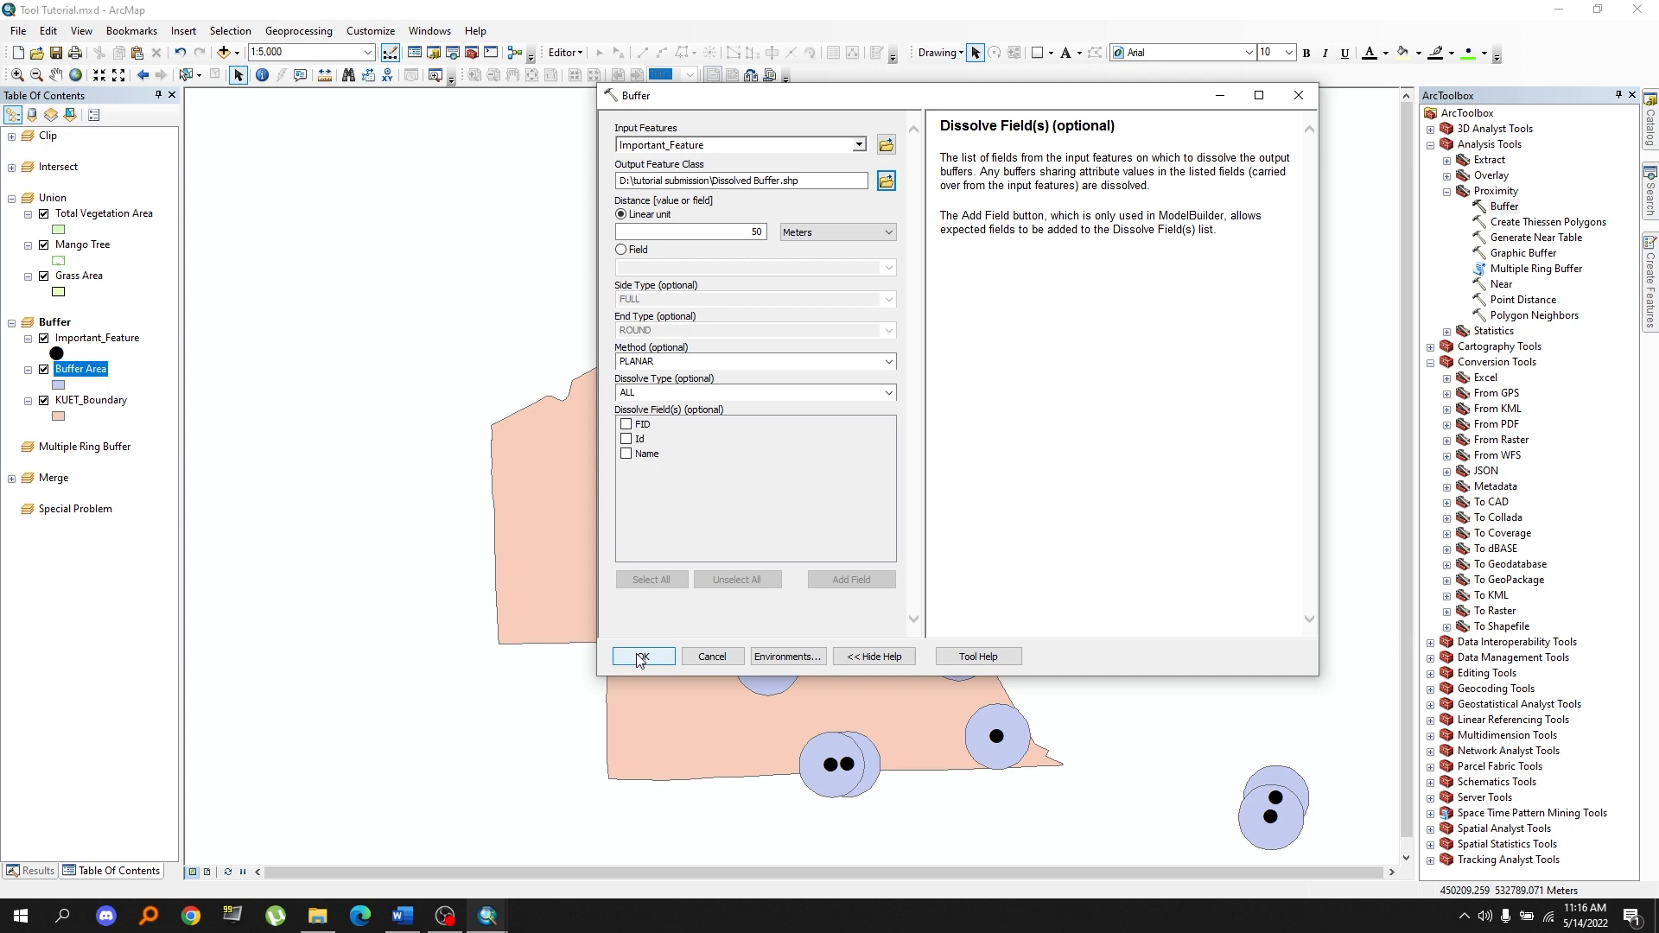
pyautogui.click(639, 656)
pyautogui.scroll(8, 847, 786)
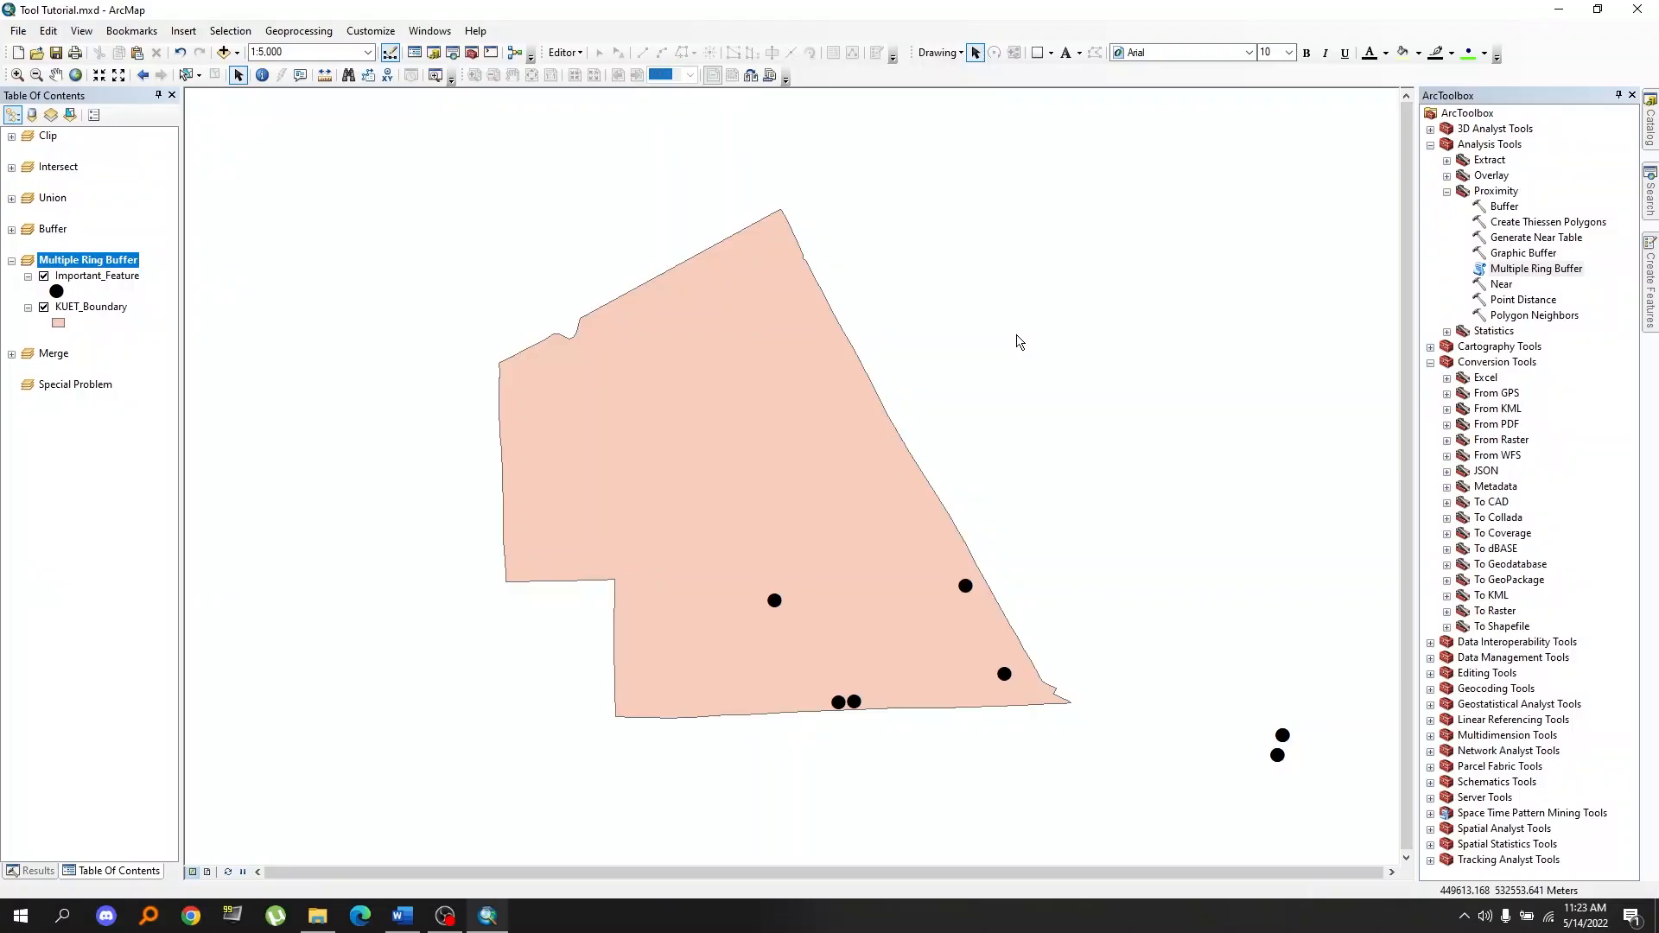
# Start a Multiple Ring Buffer on Important_Feature and save its output as "MUltiple Ring" in the tutorial submission folder.
pyautogui.doubleClick(1521, 270)
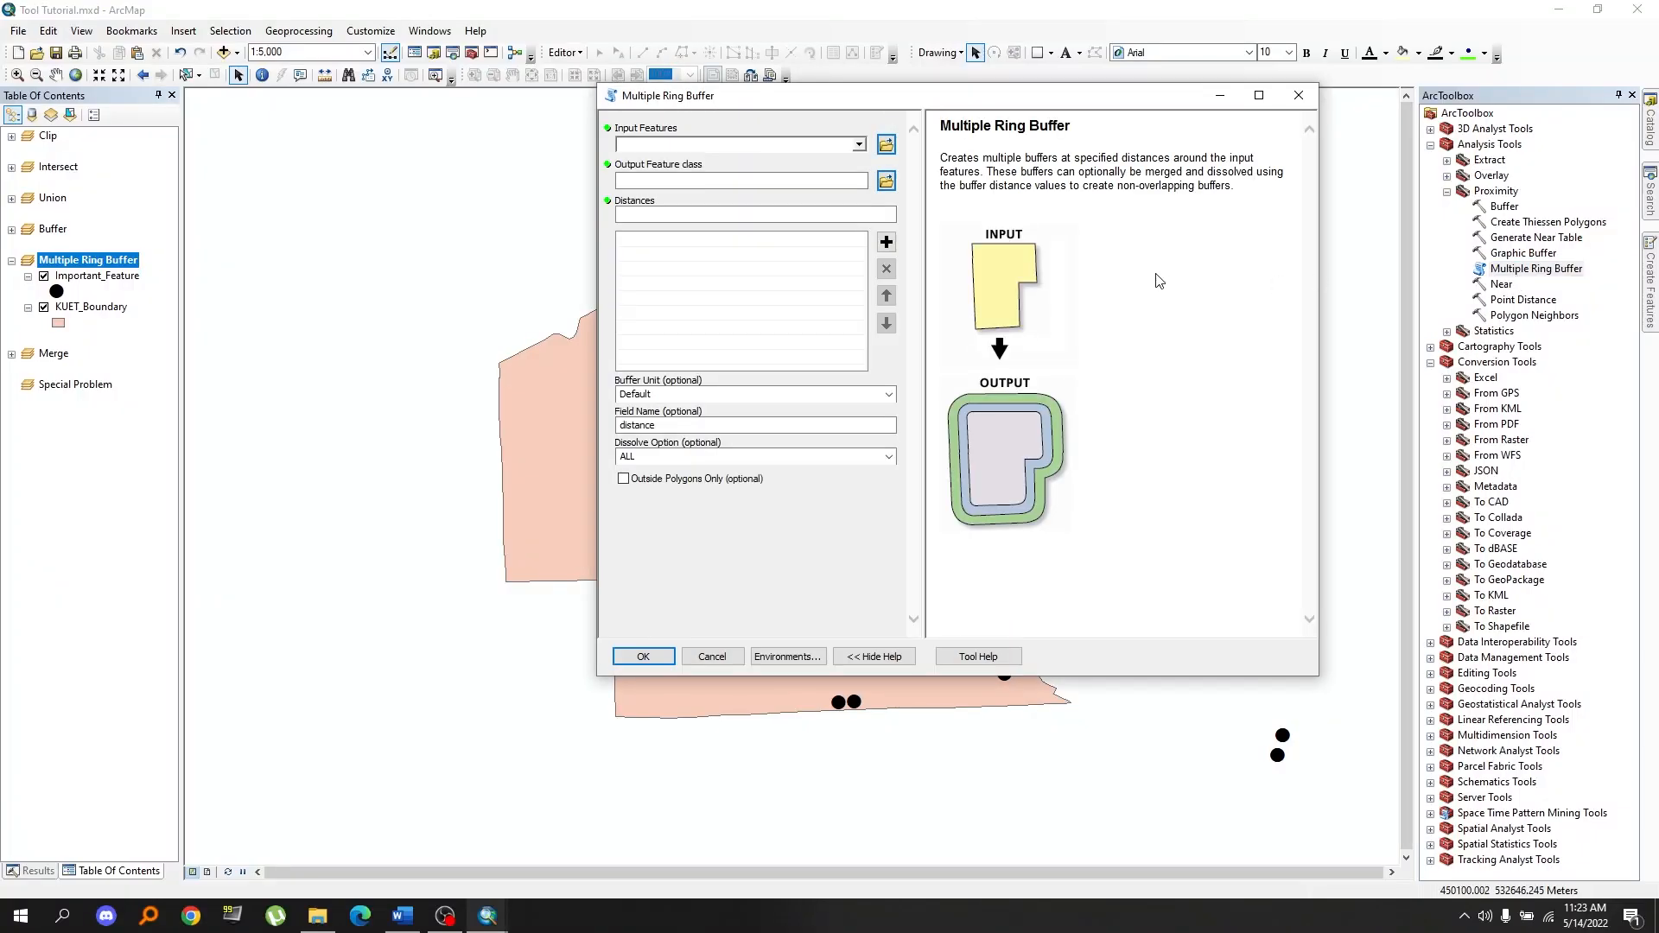
pyautogui.click(859, 144)
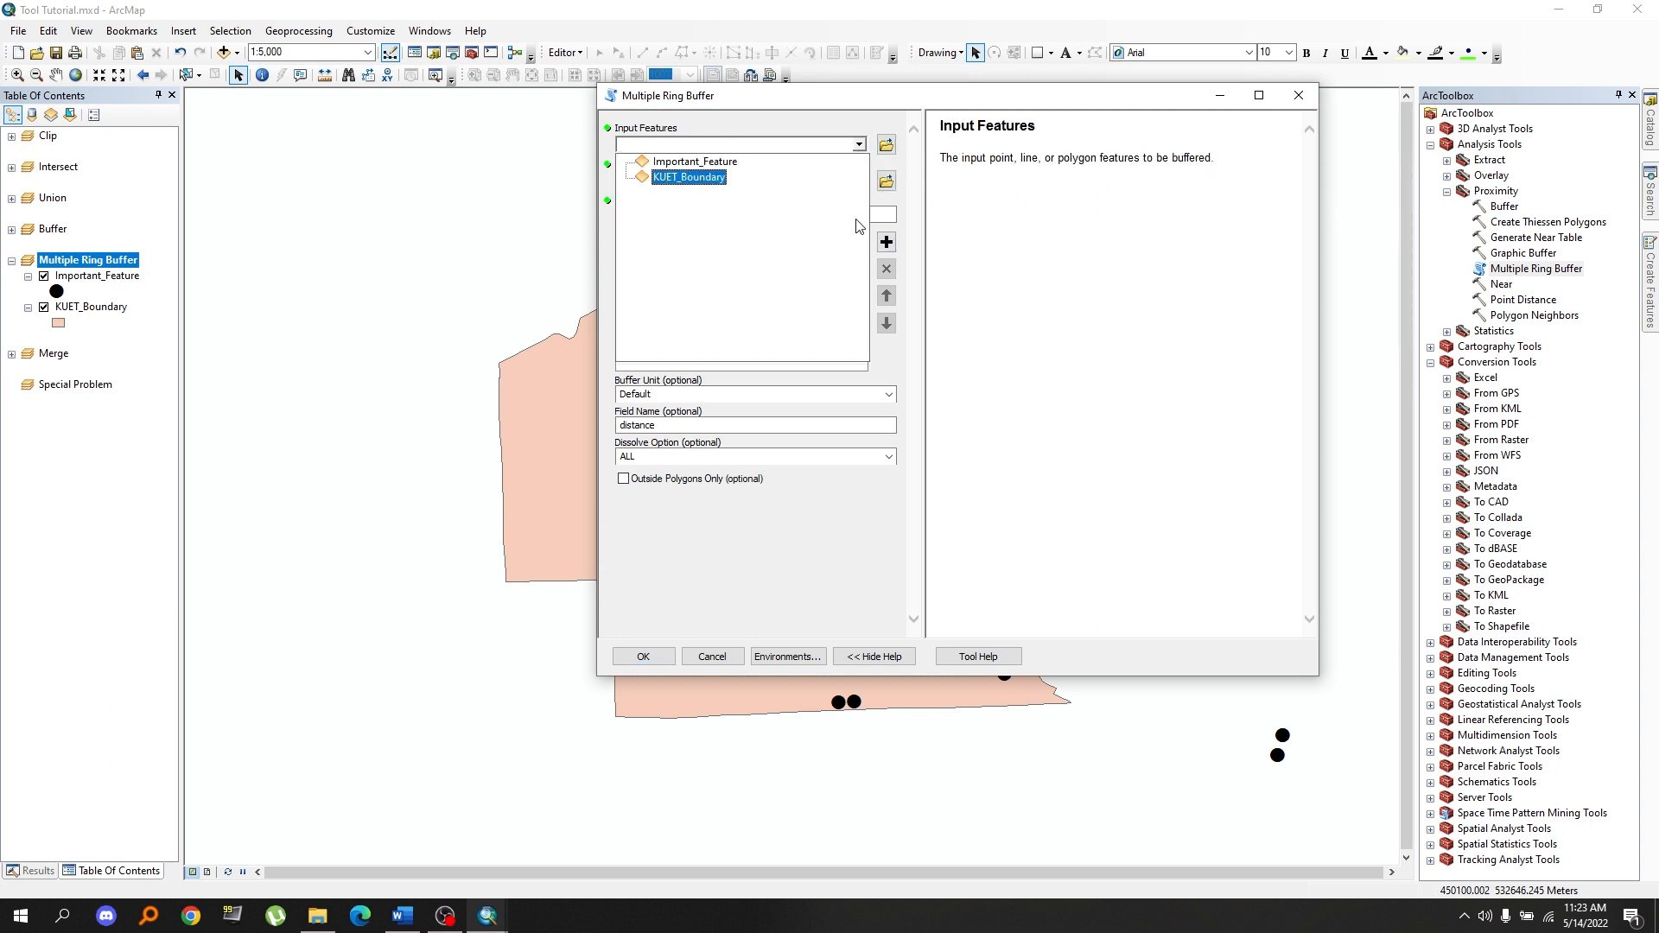
pyautogui.click(694, 162)
pyautogui.click(886, 181)
pyautogui.write('M')
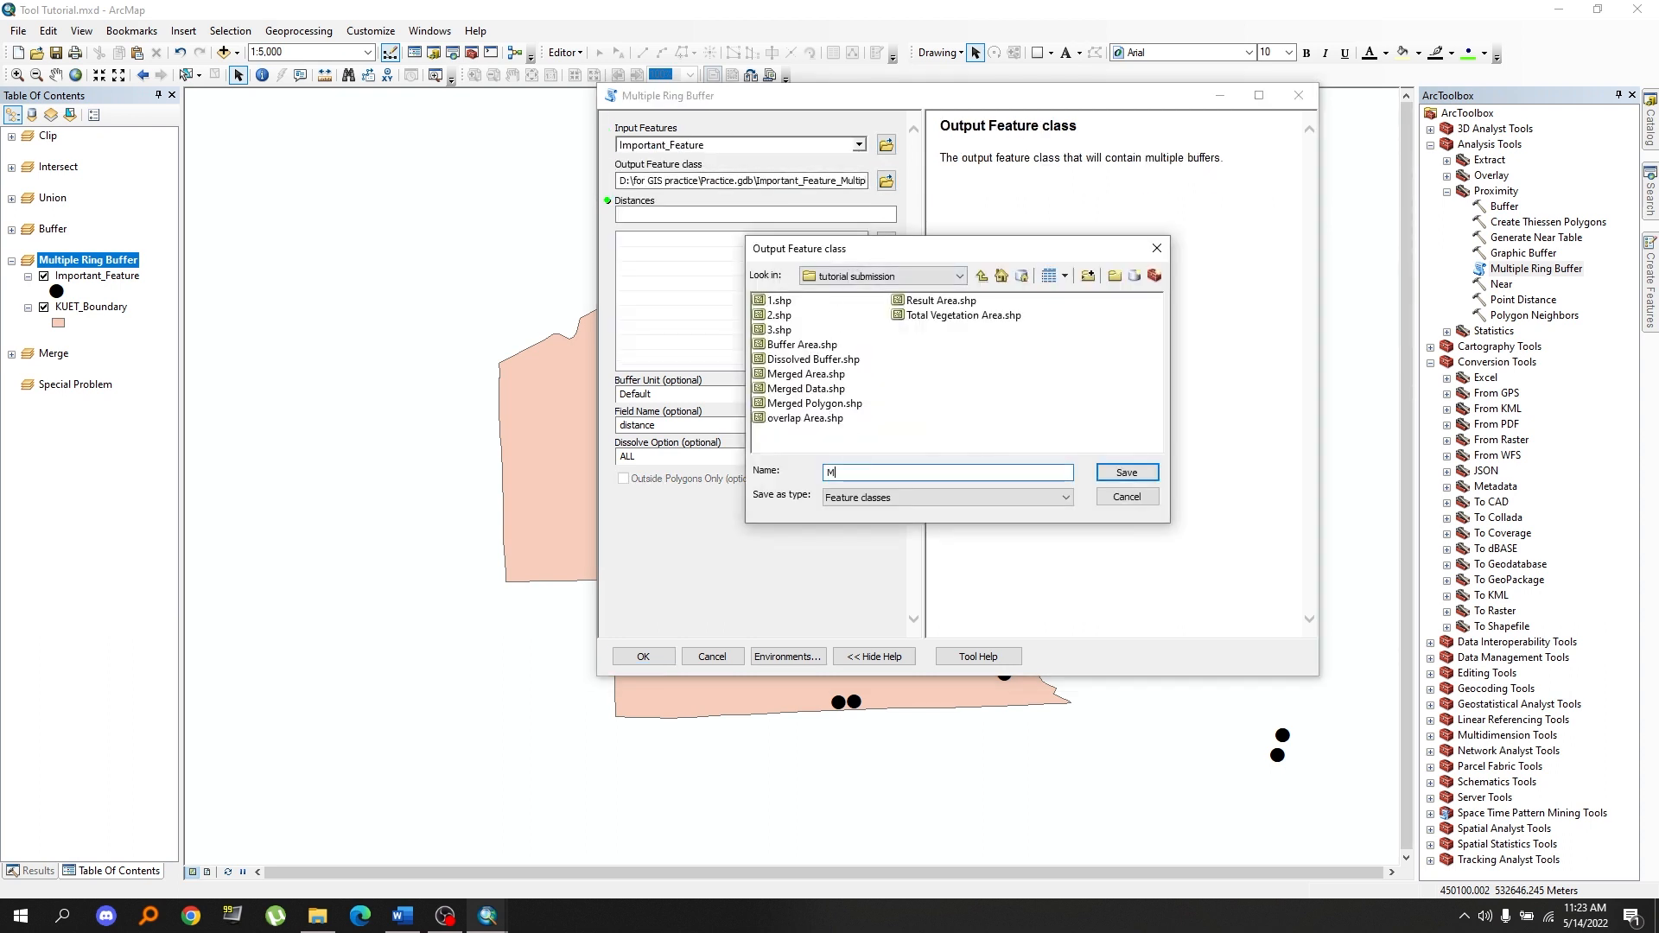
pyautogui.write('Ultiple Ring')
pyautogui.click(1126, 473)
# Add ring distances of 30, 50 and 70 and set the buffer unit to Meters.
pyautogui.click(815, 213)
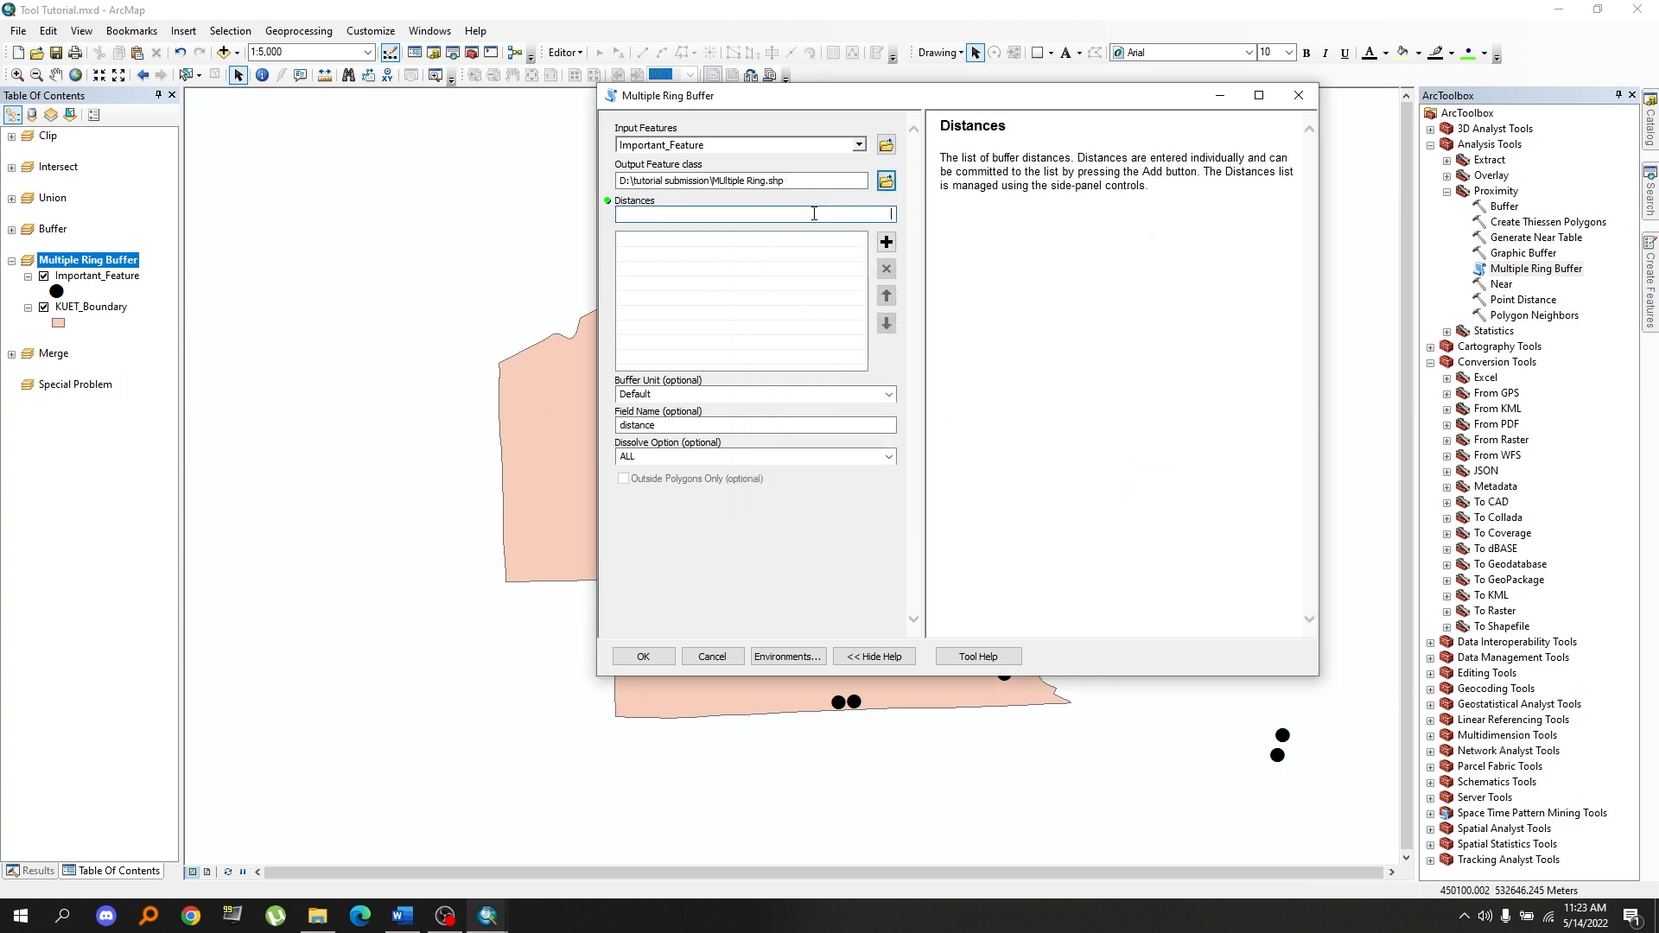
pyautogui.write('30')
pyautogui.click(886, 242)
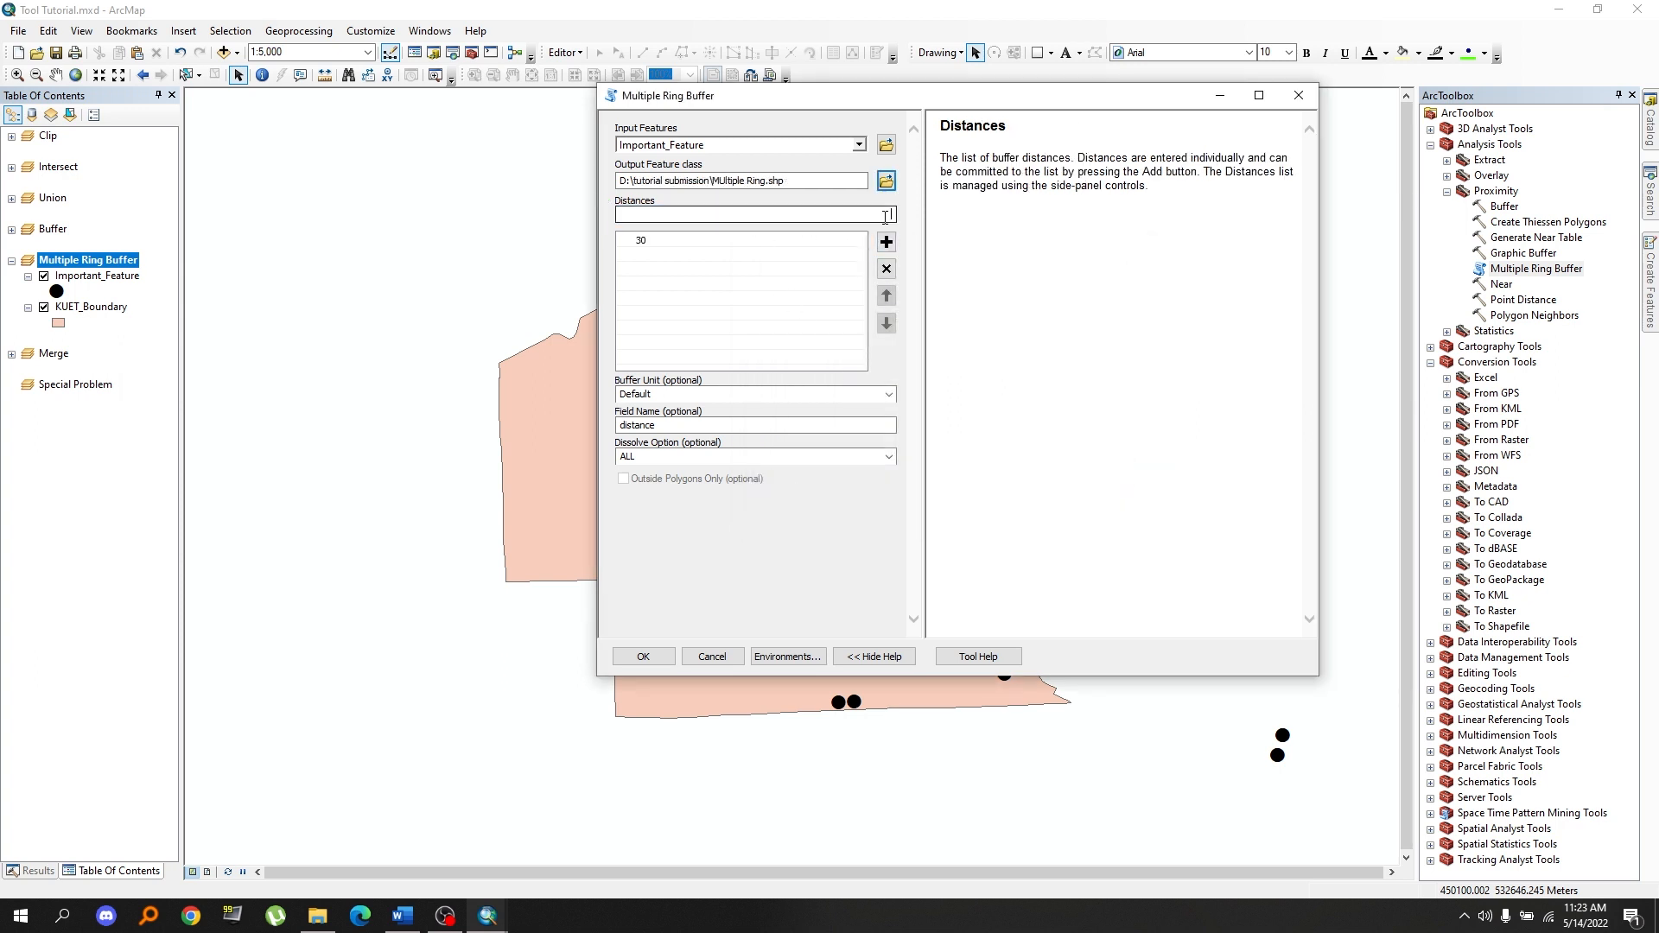
pyautogui.write('50')
pyautogui.click(886, 242)
pyautogui.write('7')
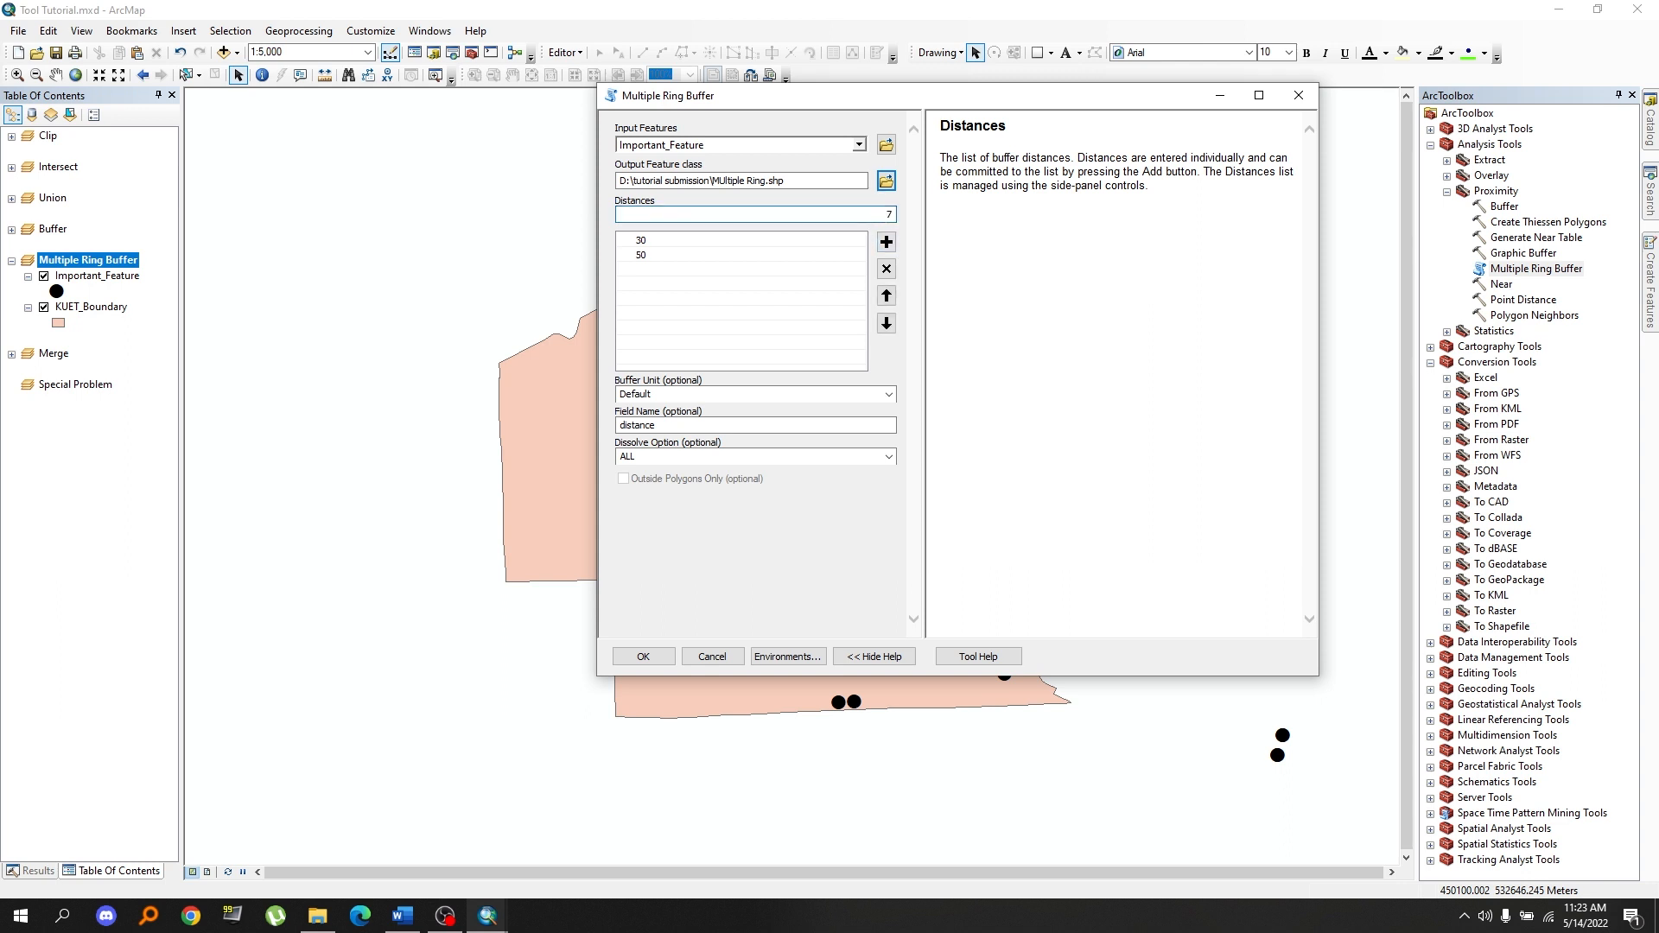
pyautogui.write('0')
pyautogui.click(886, 242)
pyautogui.click(640, 394)
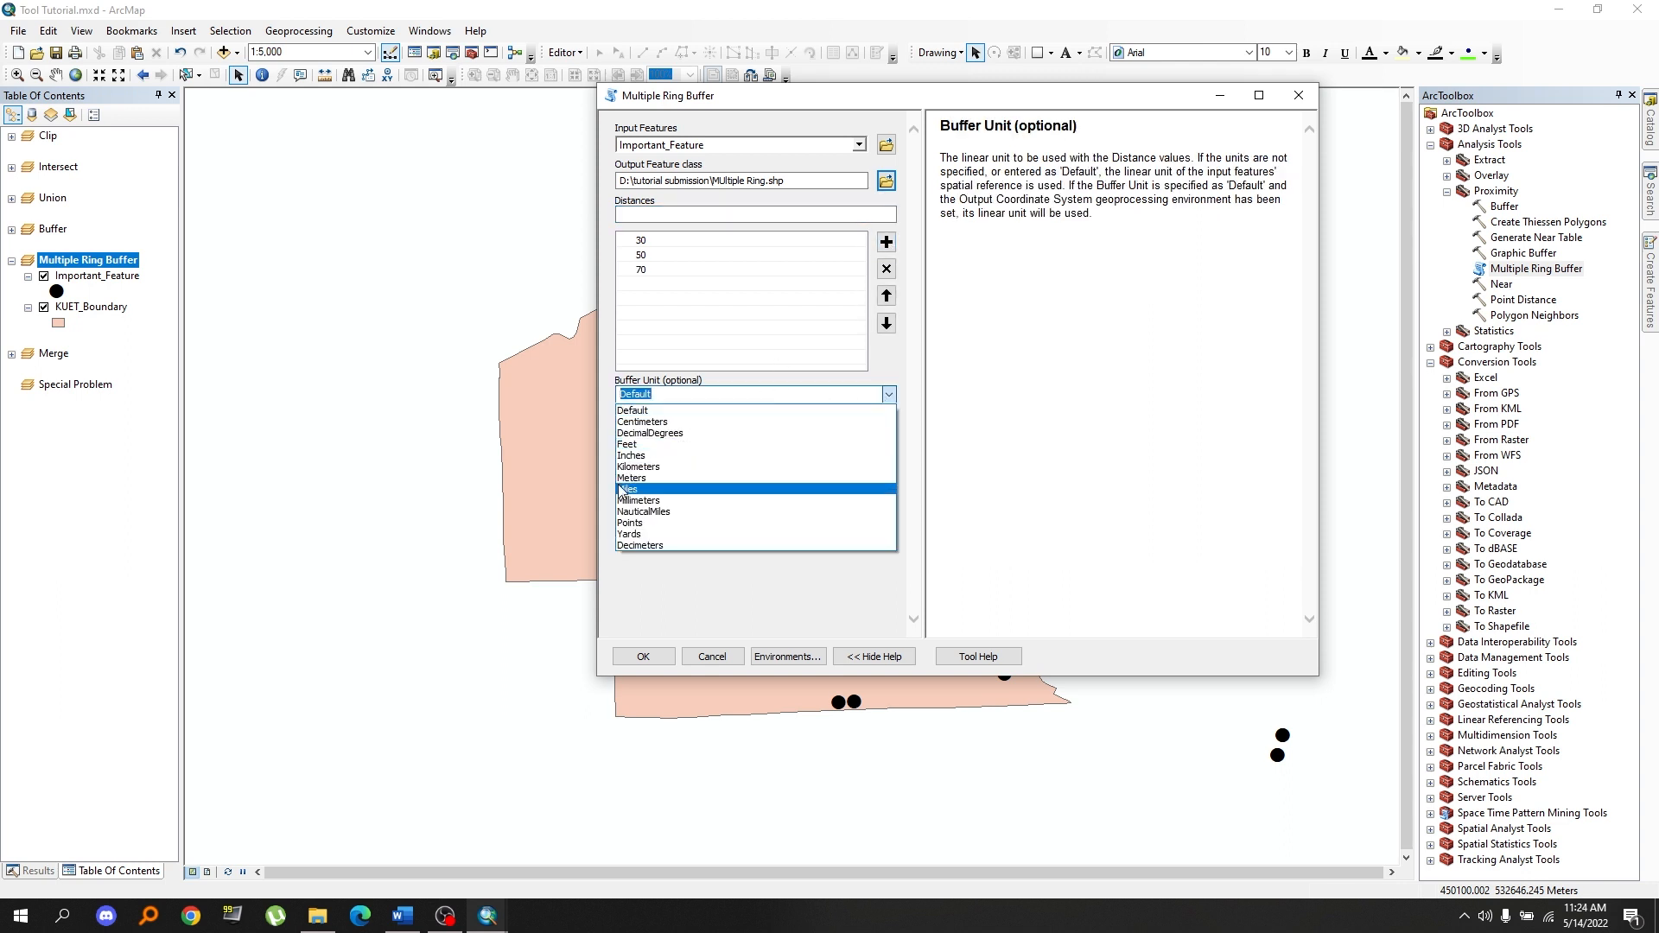
pyautogui.click(629, 478)
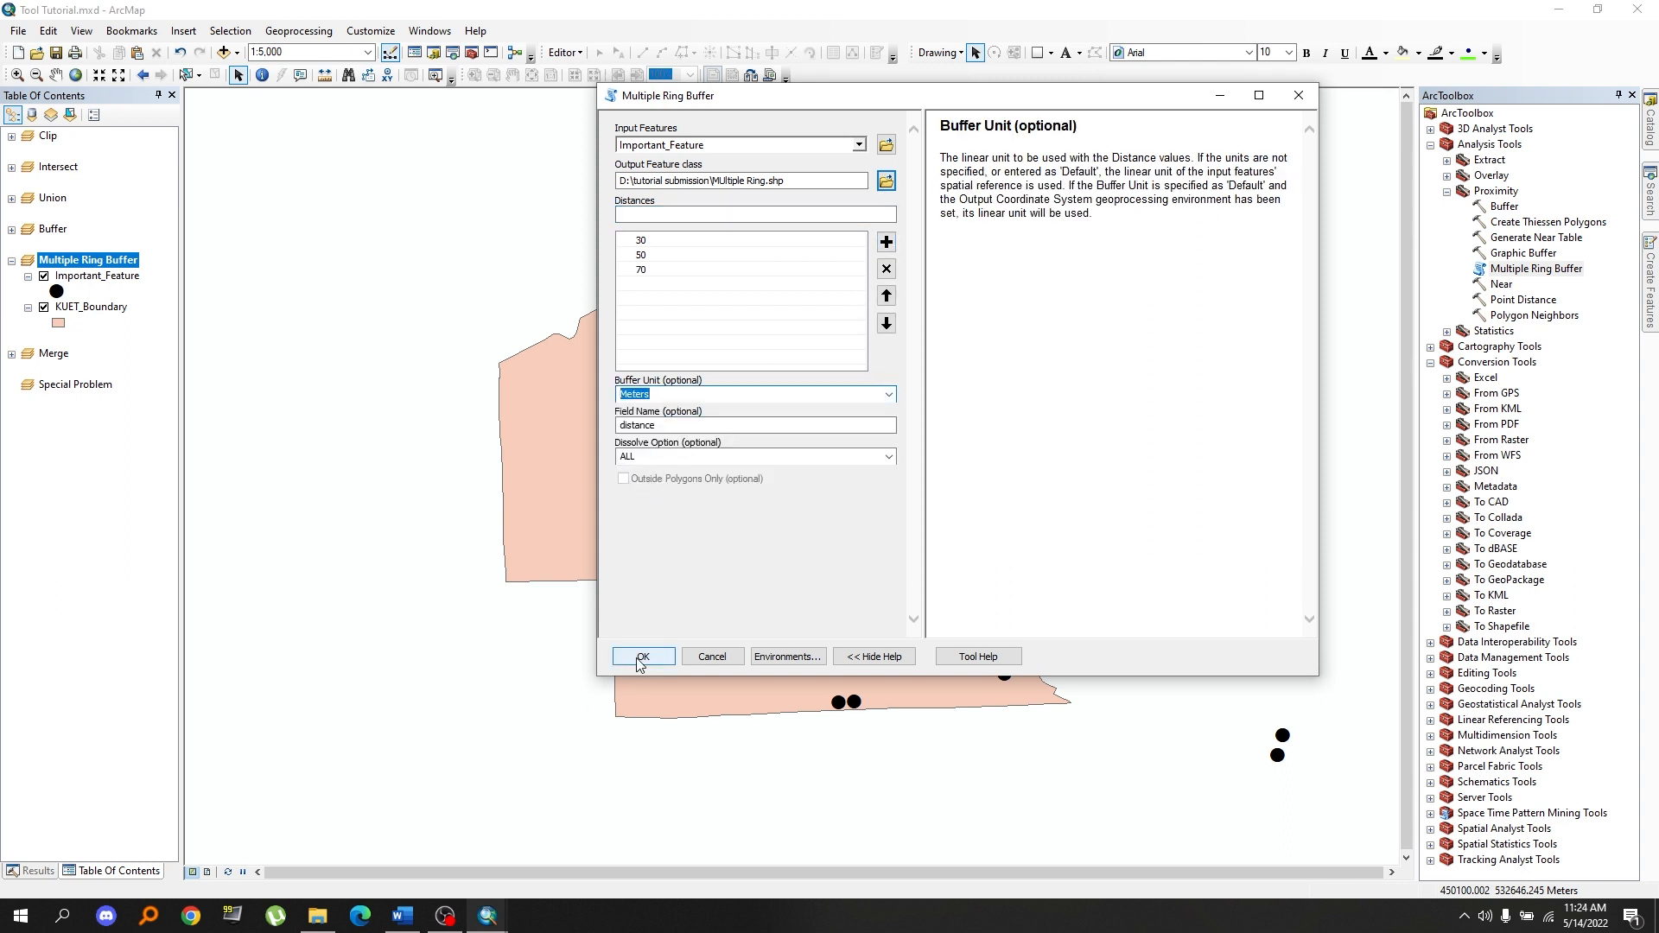
# Run the configured Multiple Ring Buffer on the Important_Feature layer.
pyautogui.click(642, 658)
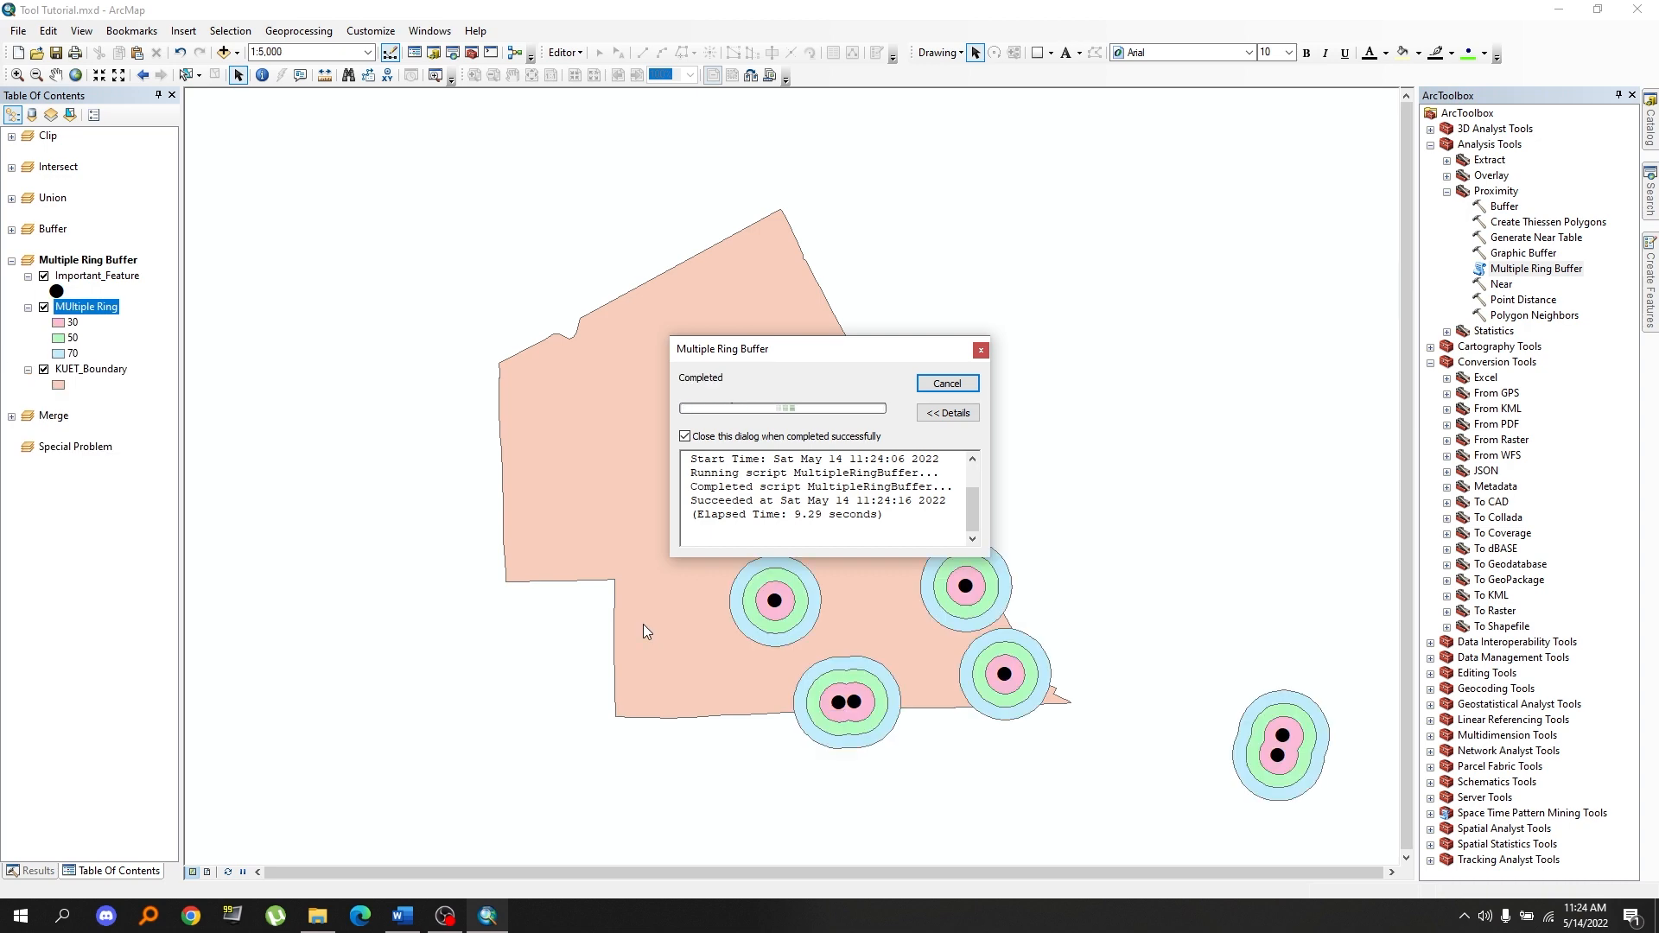
pyautogui.moveTo(383, 182); pyautogui.dragTo(1344, 801)
pyautogui.scroll(-2, 785, 673)
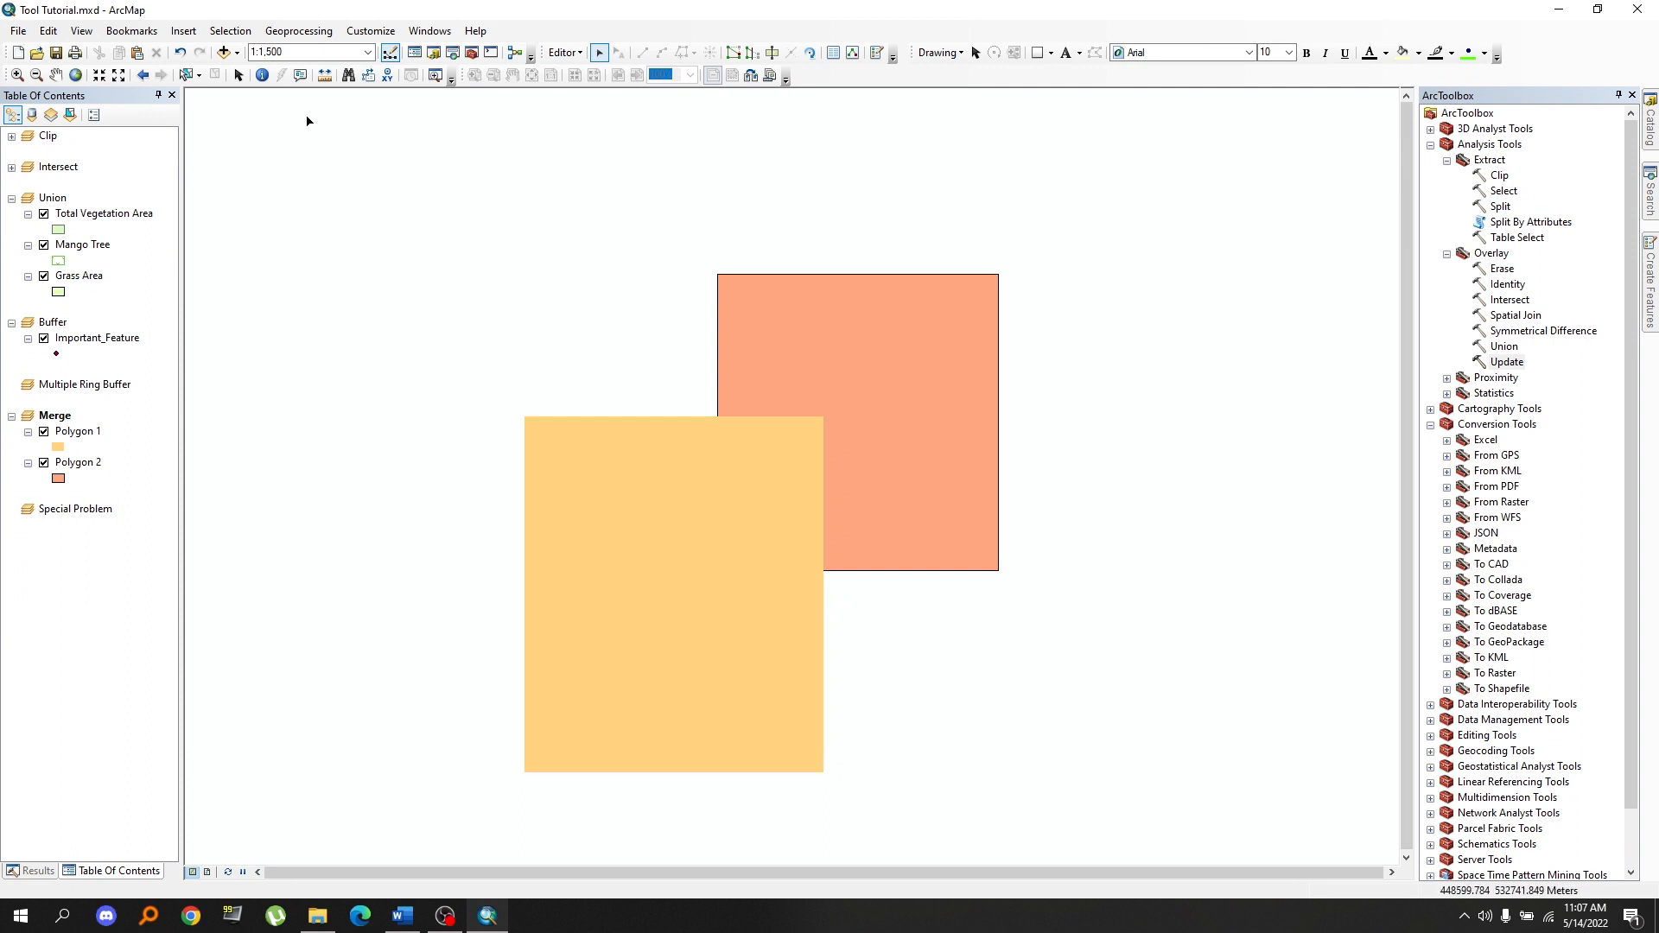
# Start a Merge with Polygon 1 and Polygon 2 as the input datasets.
pyautogui.click(288, 35)
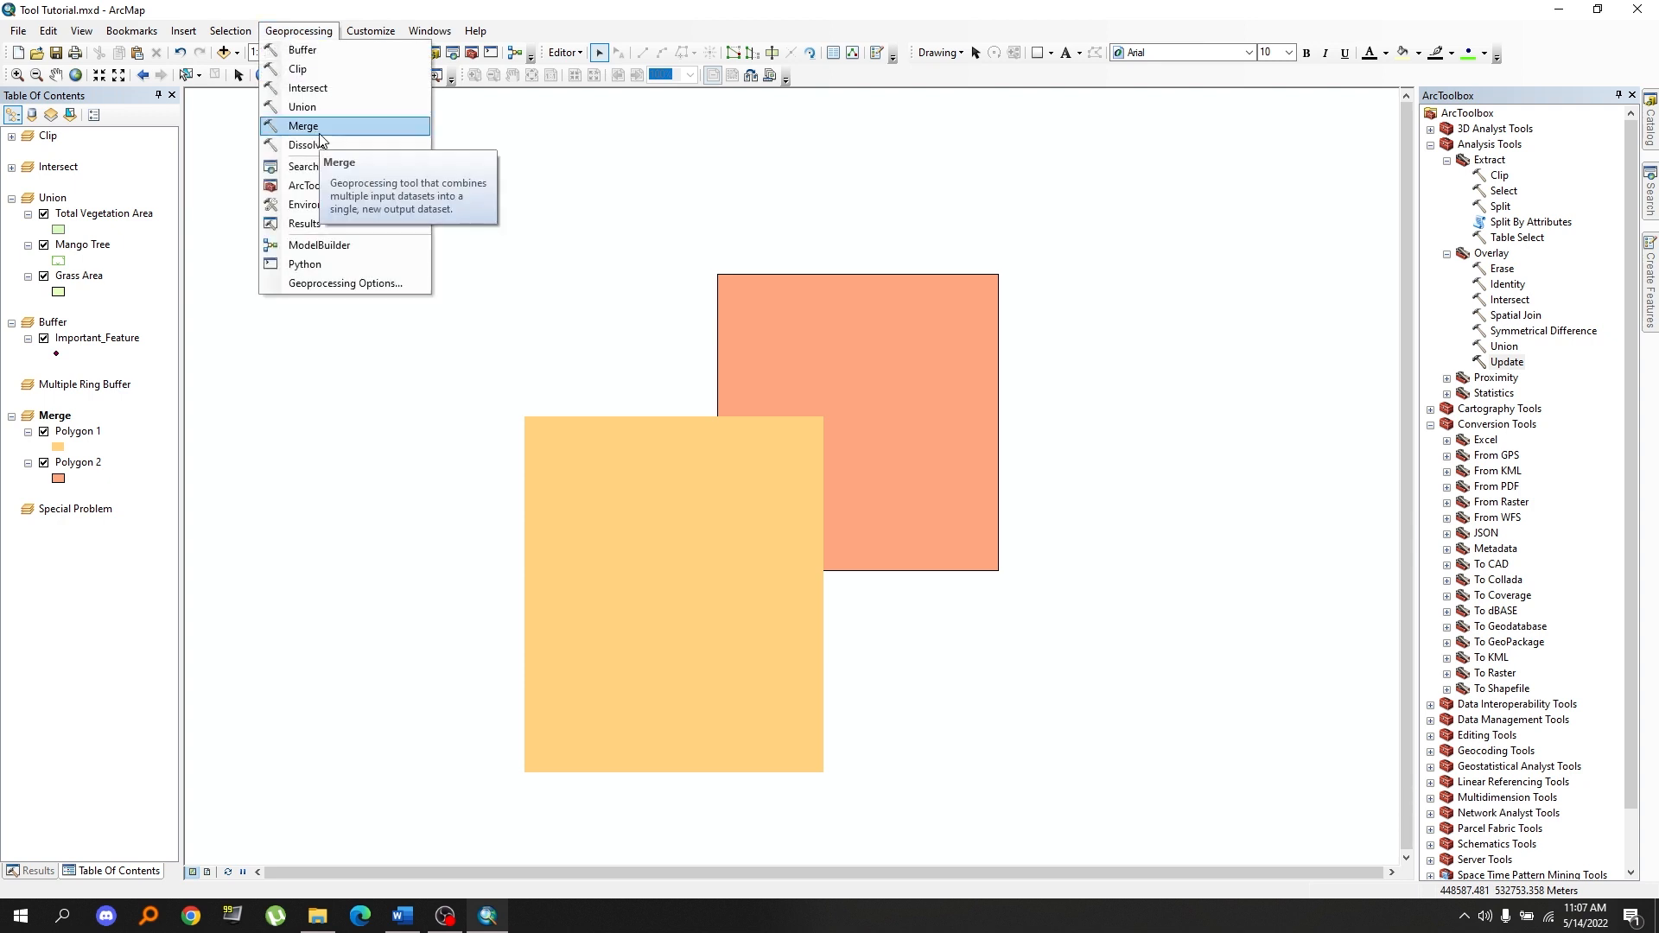
pyautogui.click(320, 133)
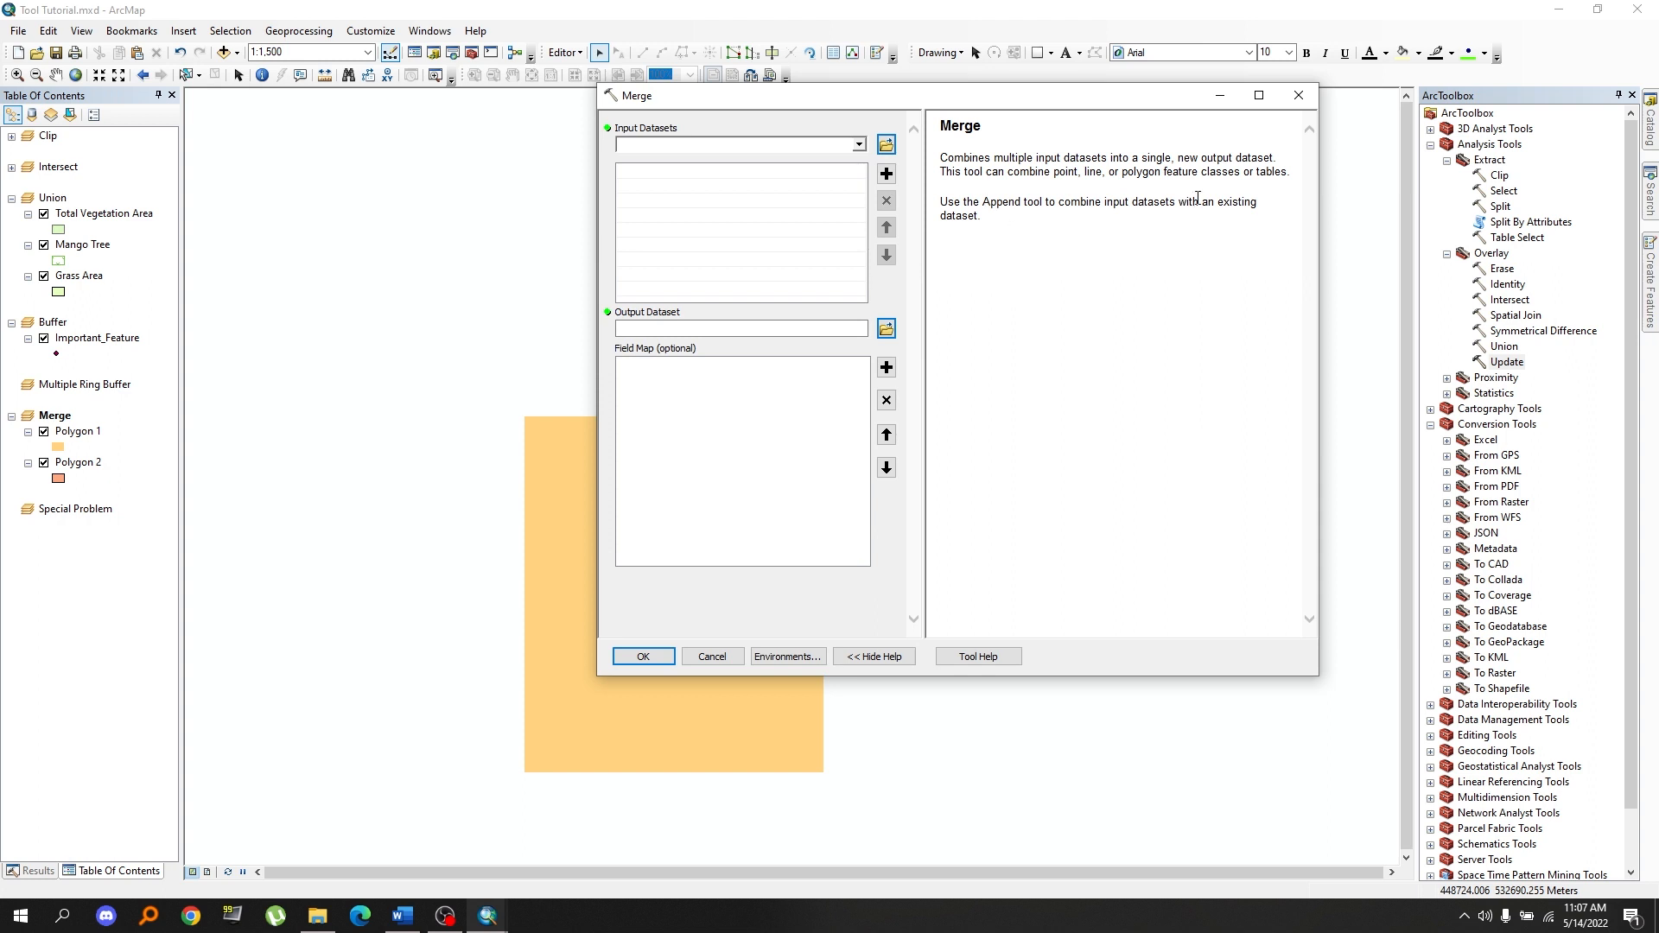
pyautogui.click(859, 145)
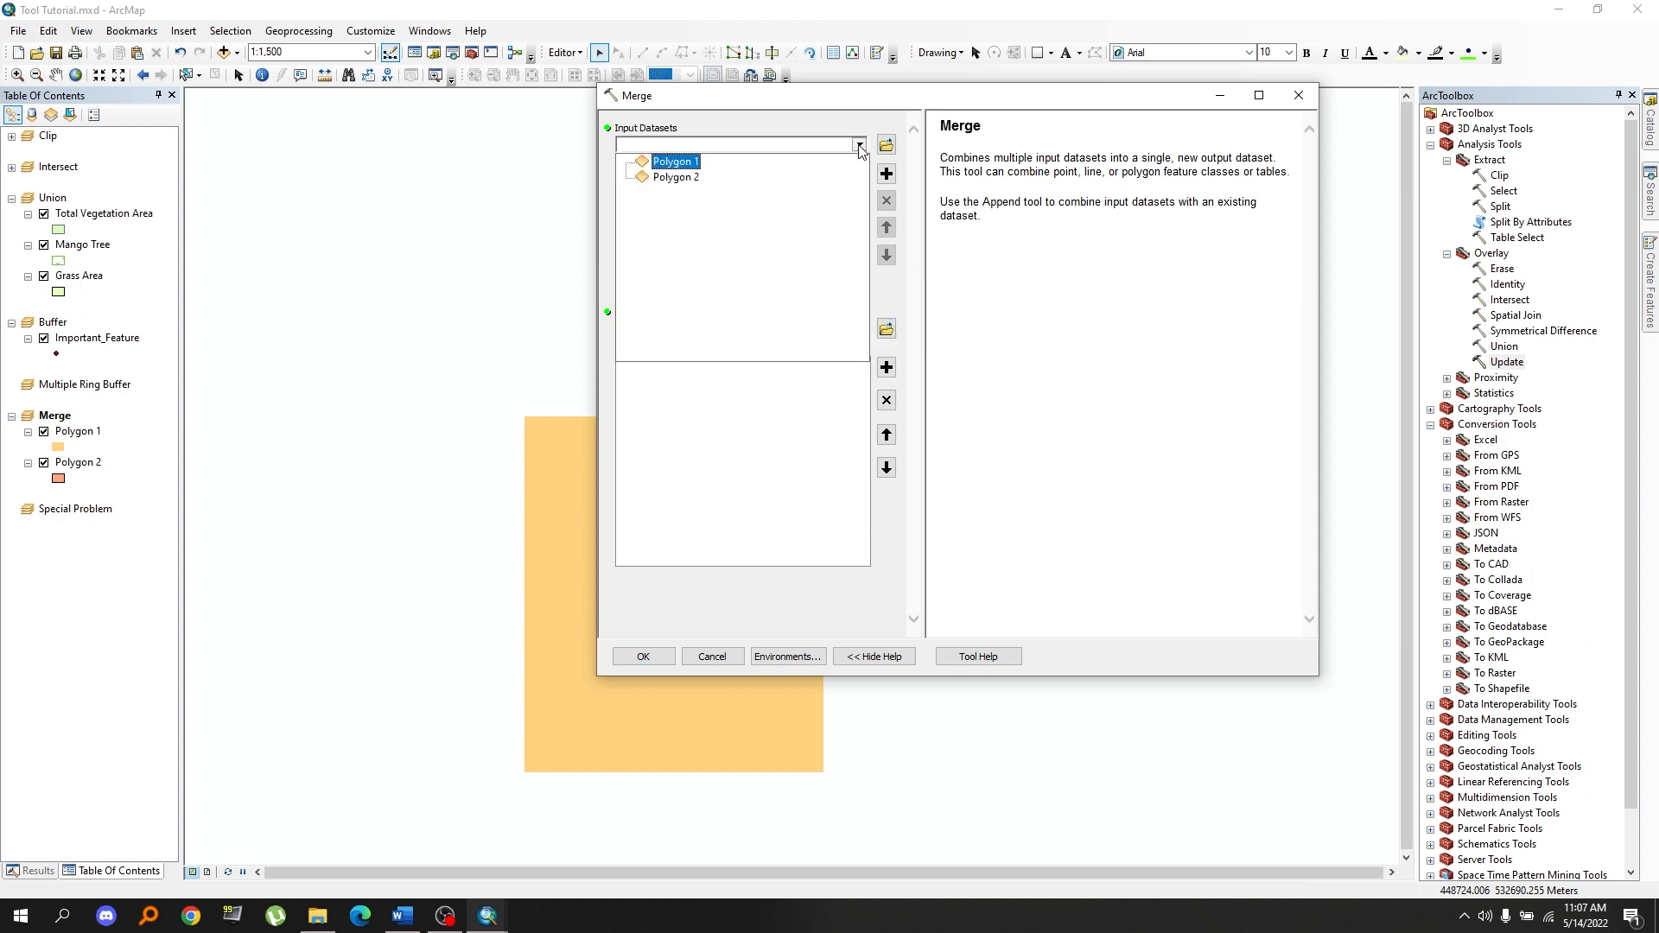
pyautogui.click(676, 162)
pyautogui.click(859, 145)
pyautogui.click(676, 177)
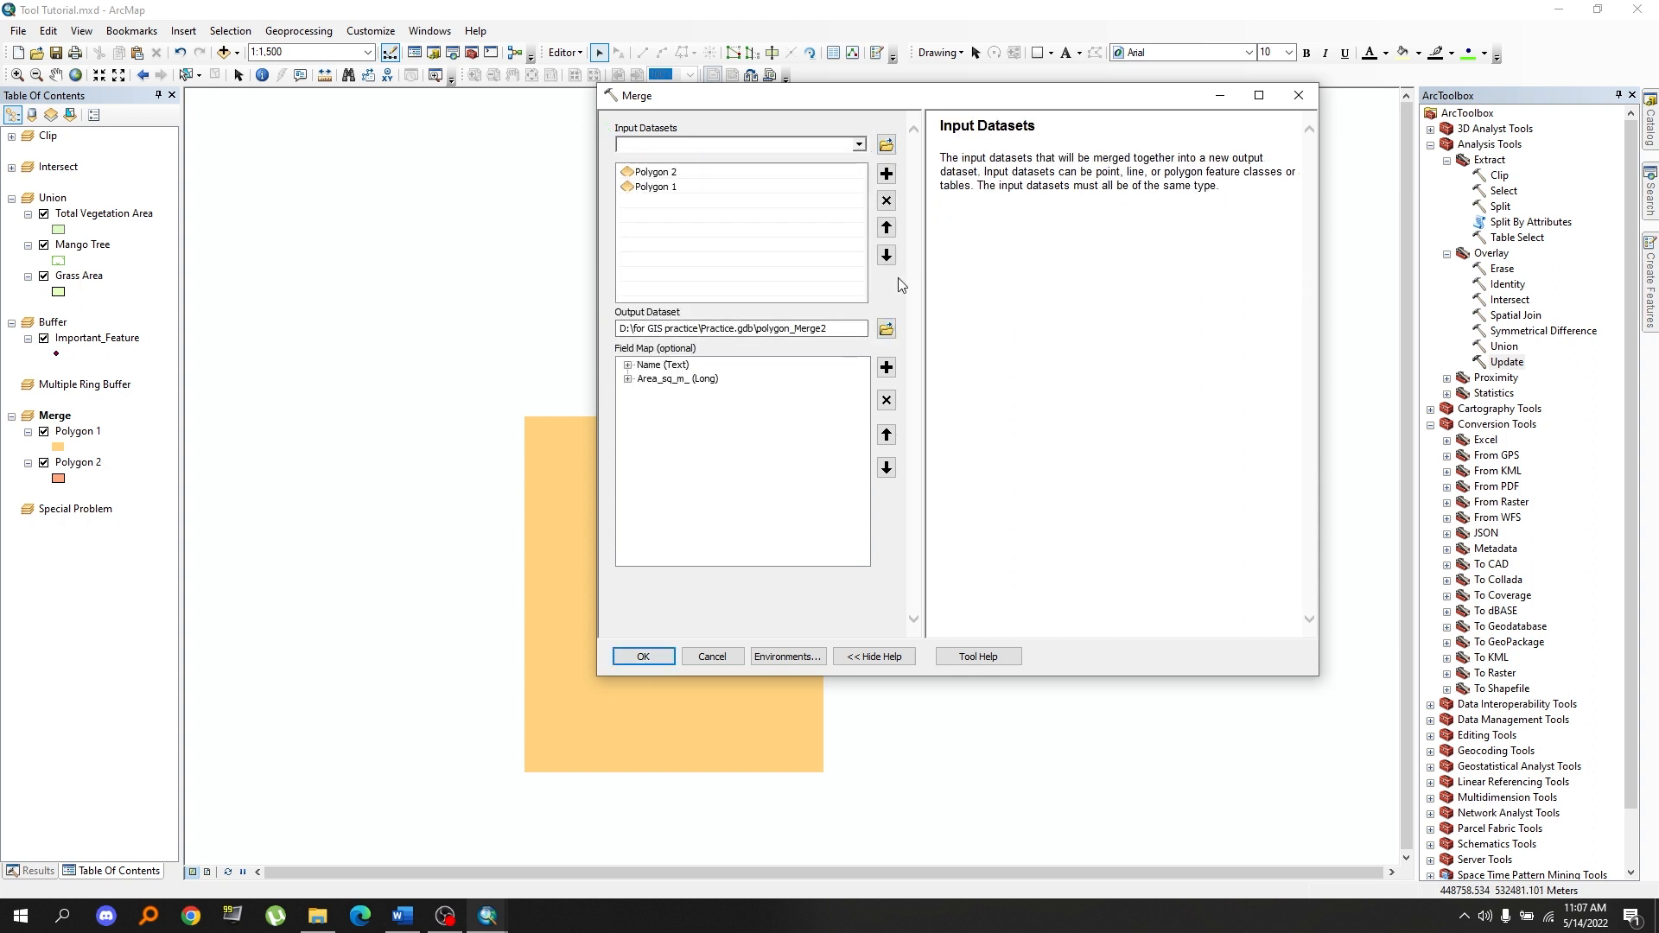
# Save the merge output as "Merged Polygon" in the tutorial submission folder and run the tool.
pyautogui.click(886, 329)
pyautogui.write('Merged')
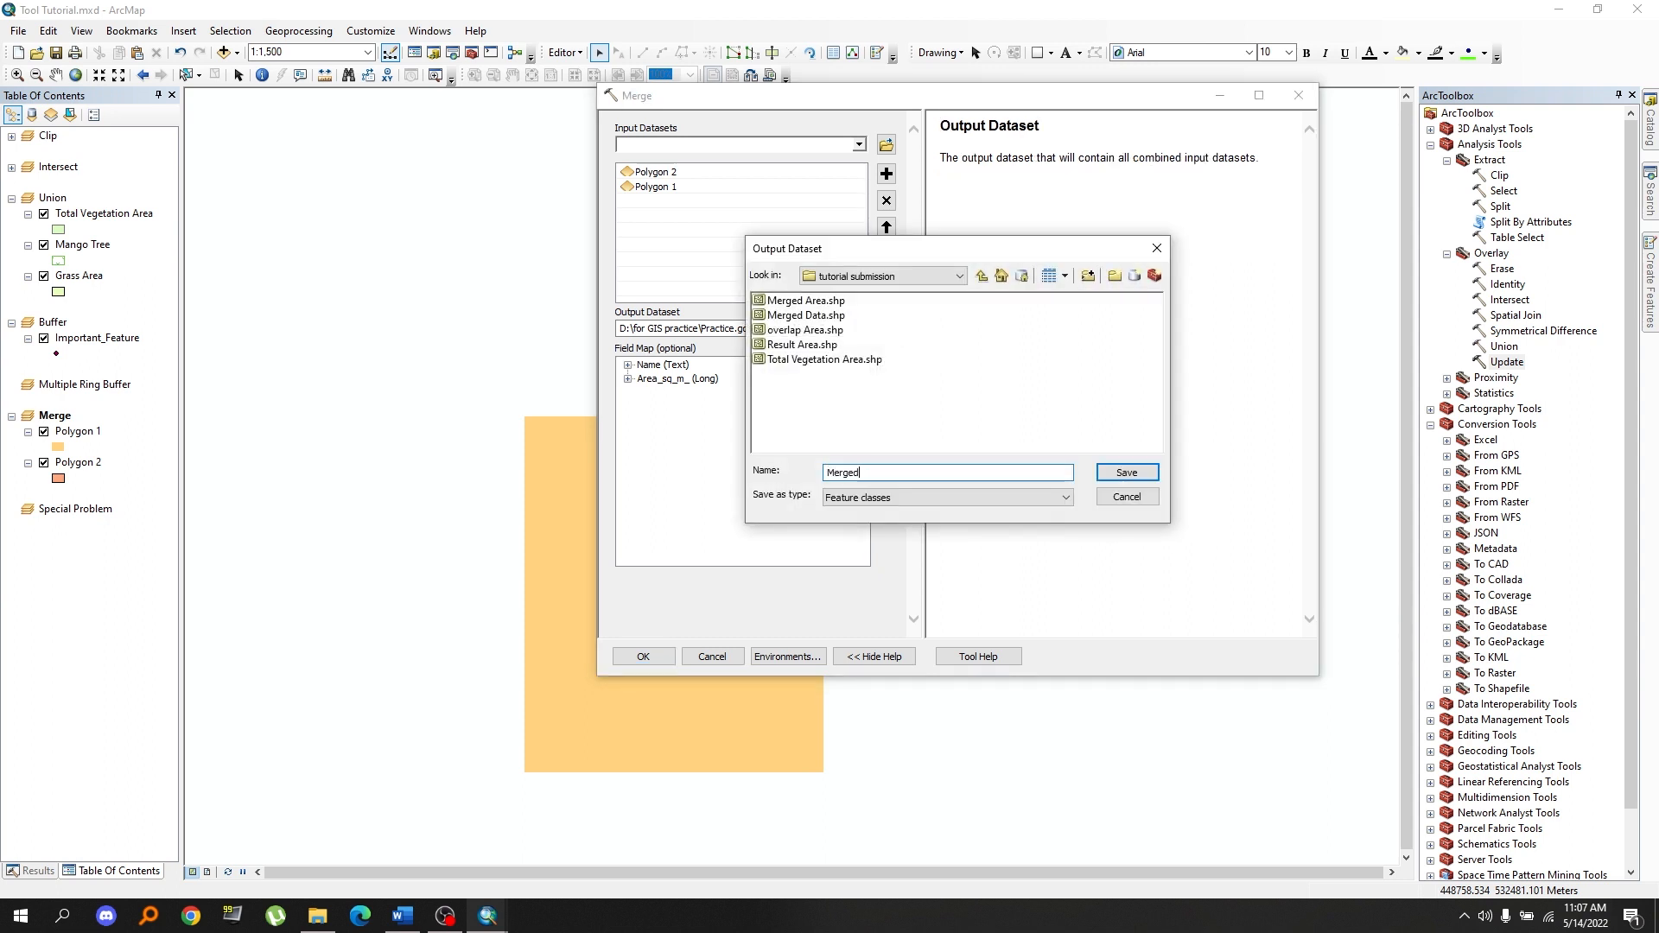
pyautogui.write(' Polygon')
pyautogui.press('Return')
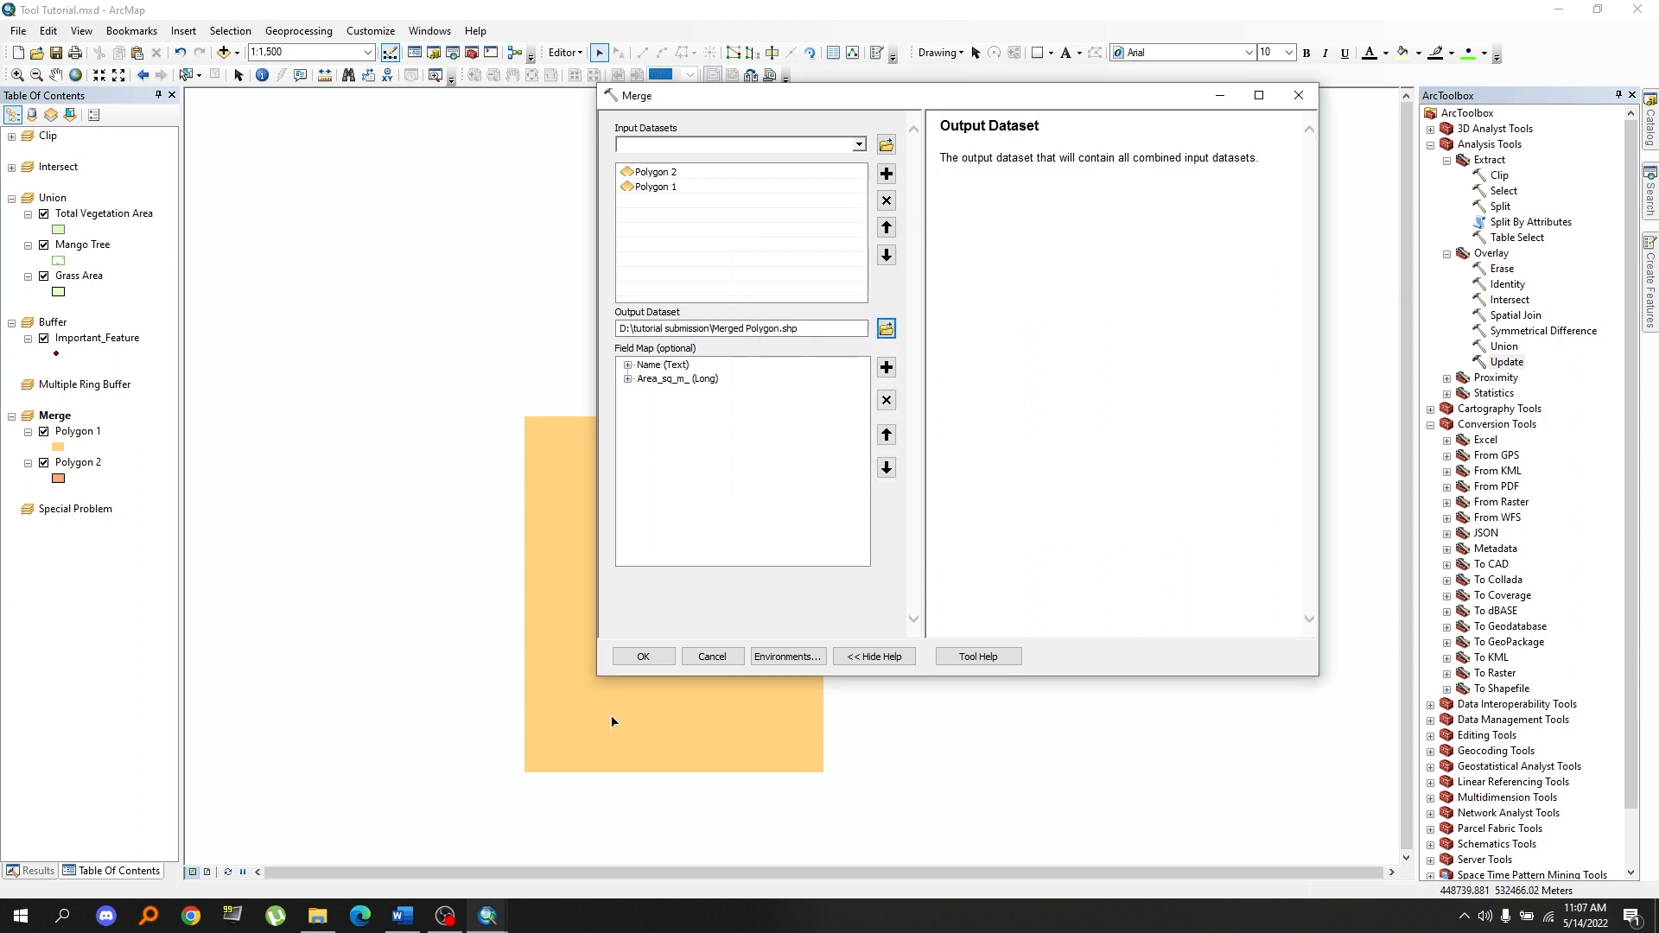
pyautogui.click(638, 660)
pyautogui.click(982, 350)
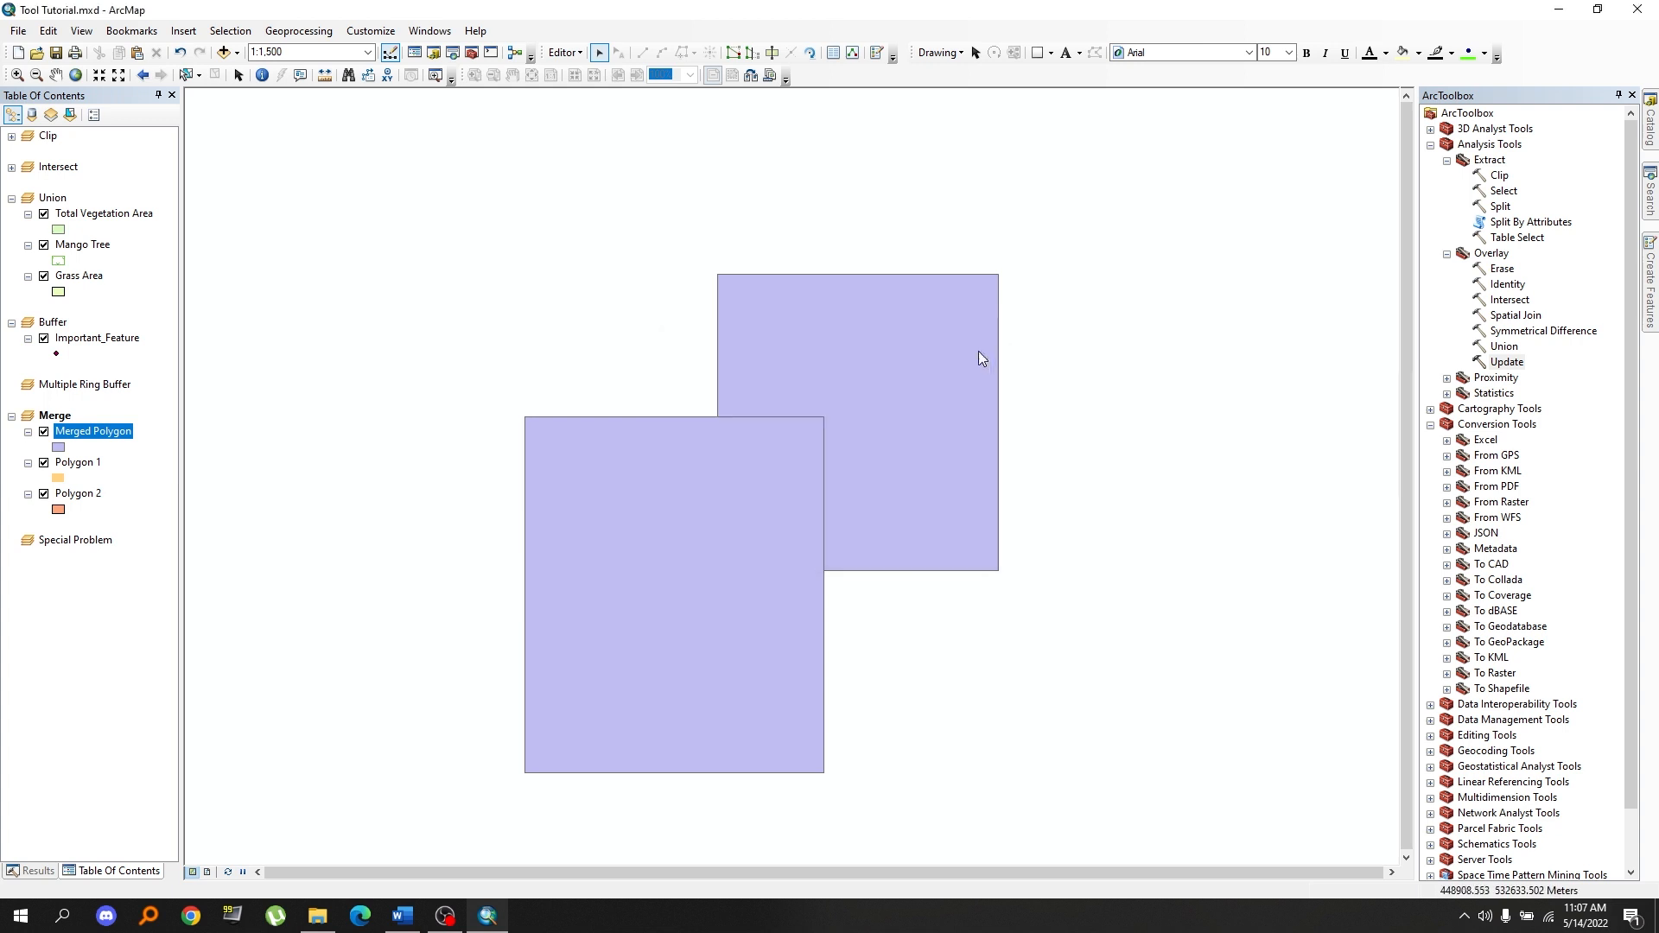
# Select the overlapping polygons on the map and open the attribute table of the Merged Polygon layer.
pyautogui.moveTo(445, 206); pyautogui.dragTo(1000, 789)
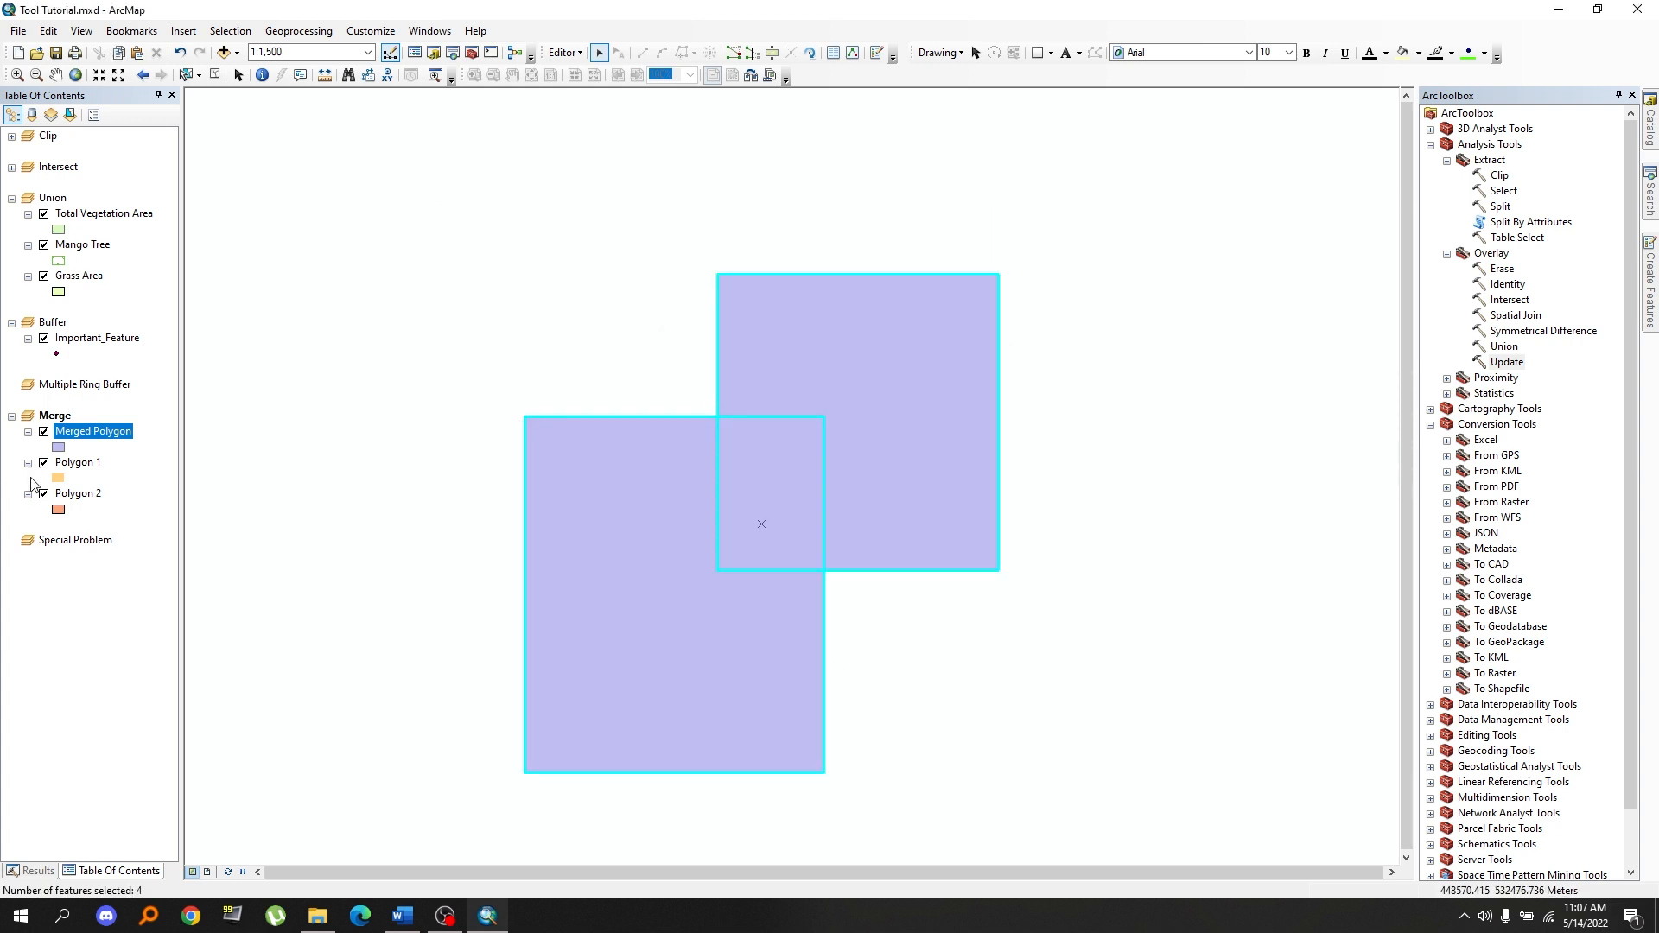
pyautogui.rightClick(93, 440)
pyautogui.click(134, 486)
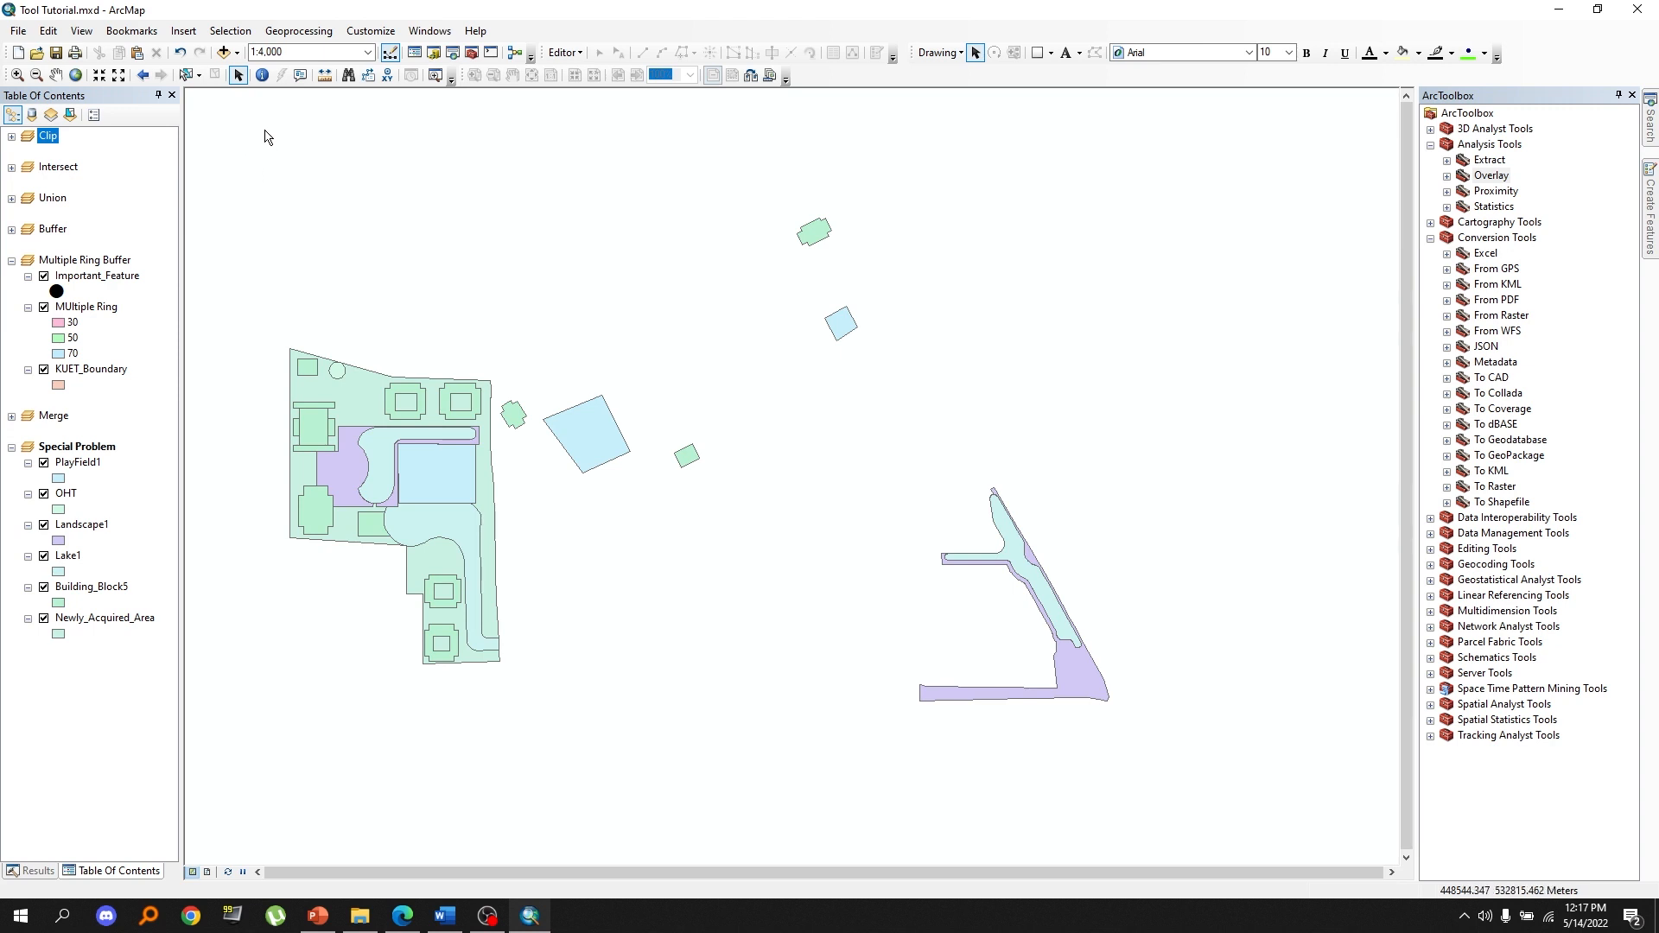
# Start an Identity overlay with Newly_Acquired_Area as input features and Building_Block5 as identity features.
pyautogui.moveTo(264, 131); pyautogui.dragTo(1171, 796)
pyautogui.click(1447, 177)
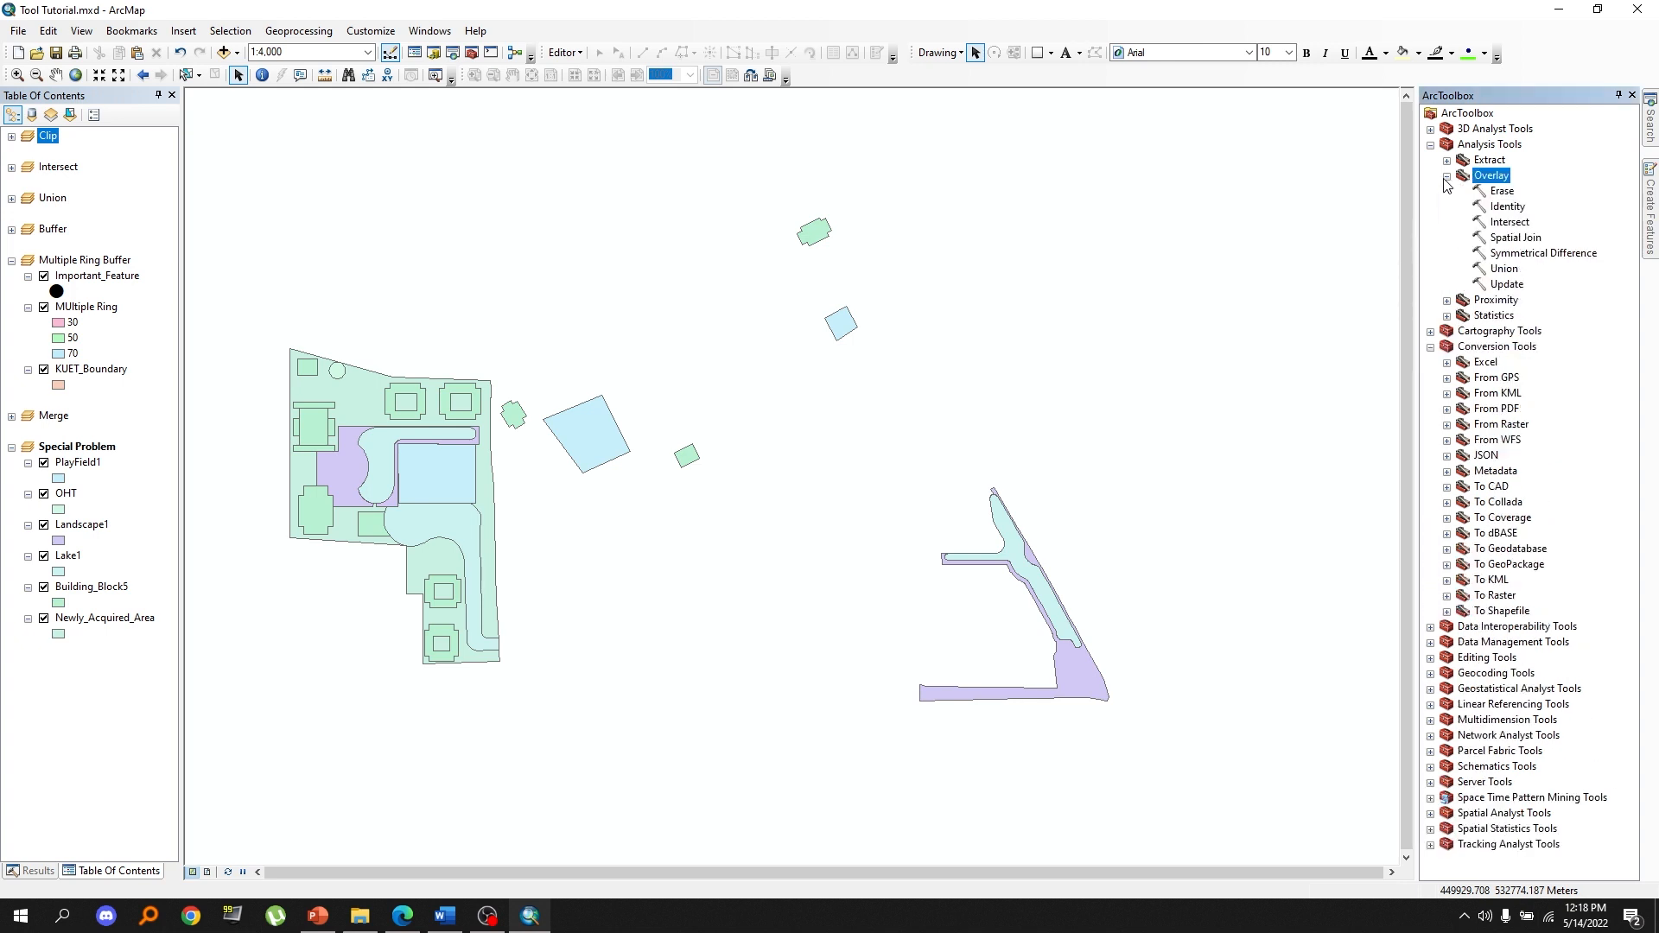
pyautogui.doubleClick(1498, 211)
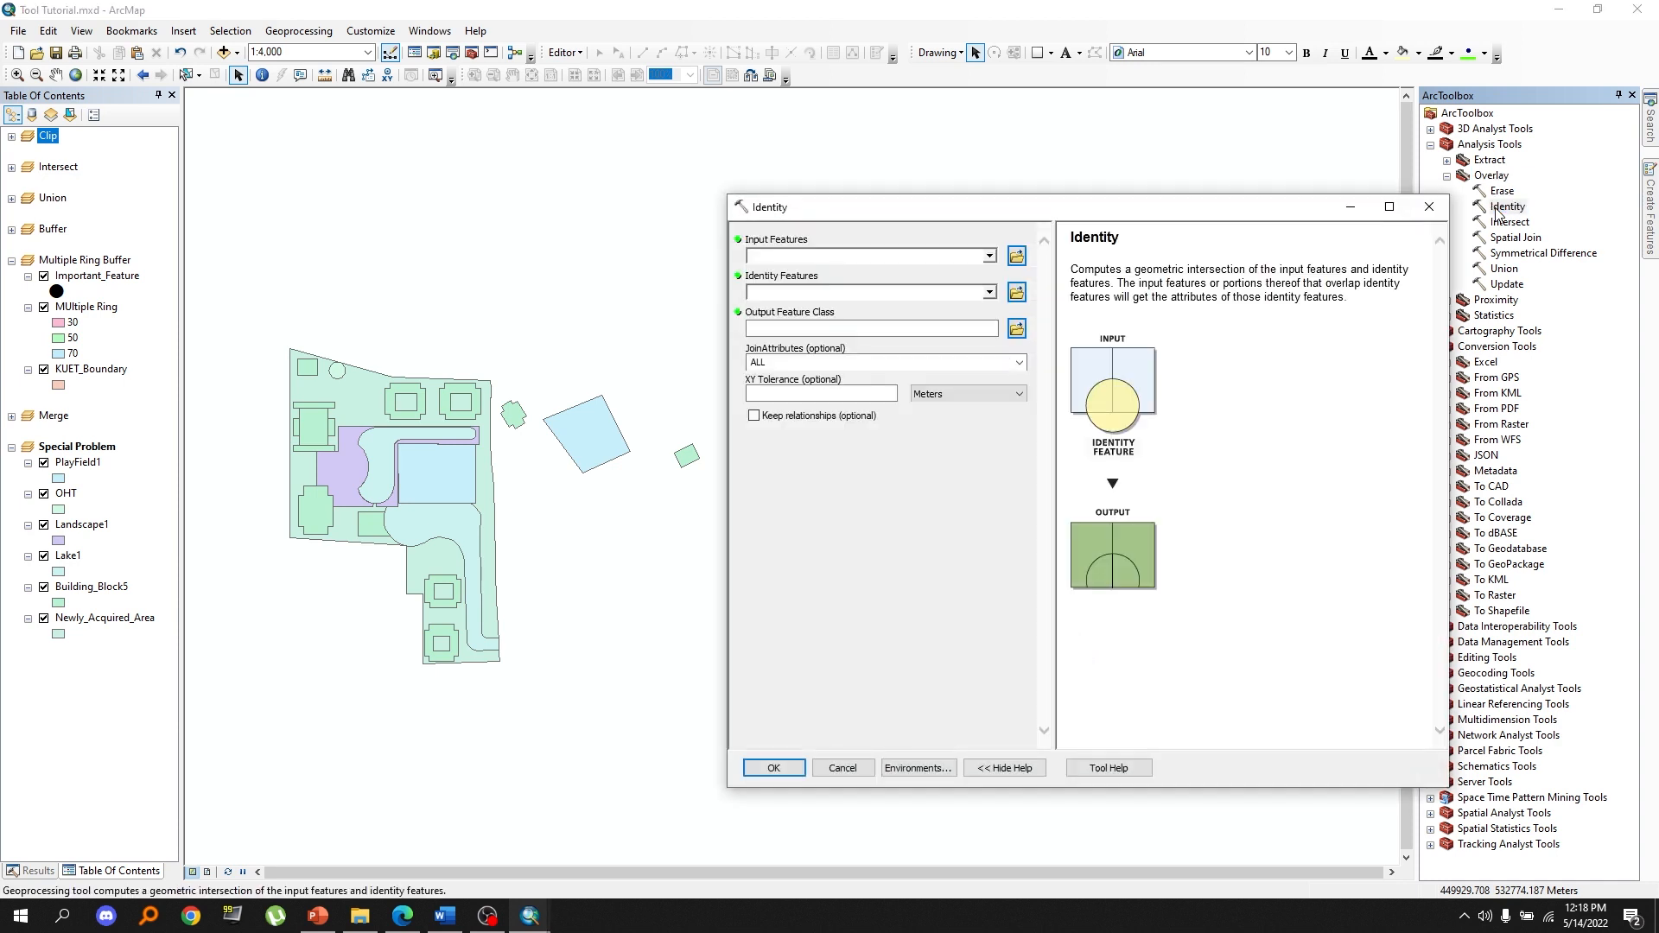
pyautogui.click(988, 256)
pyautogui.click(864, 351)
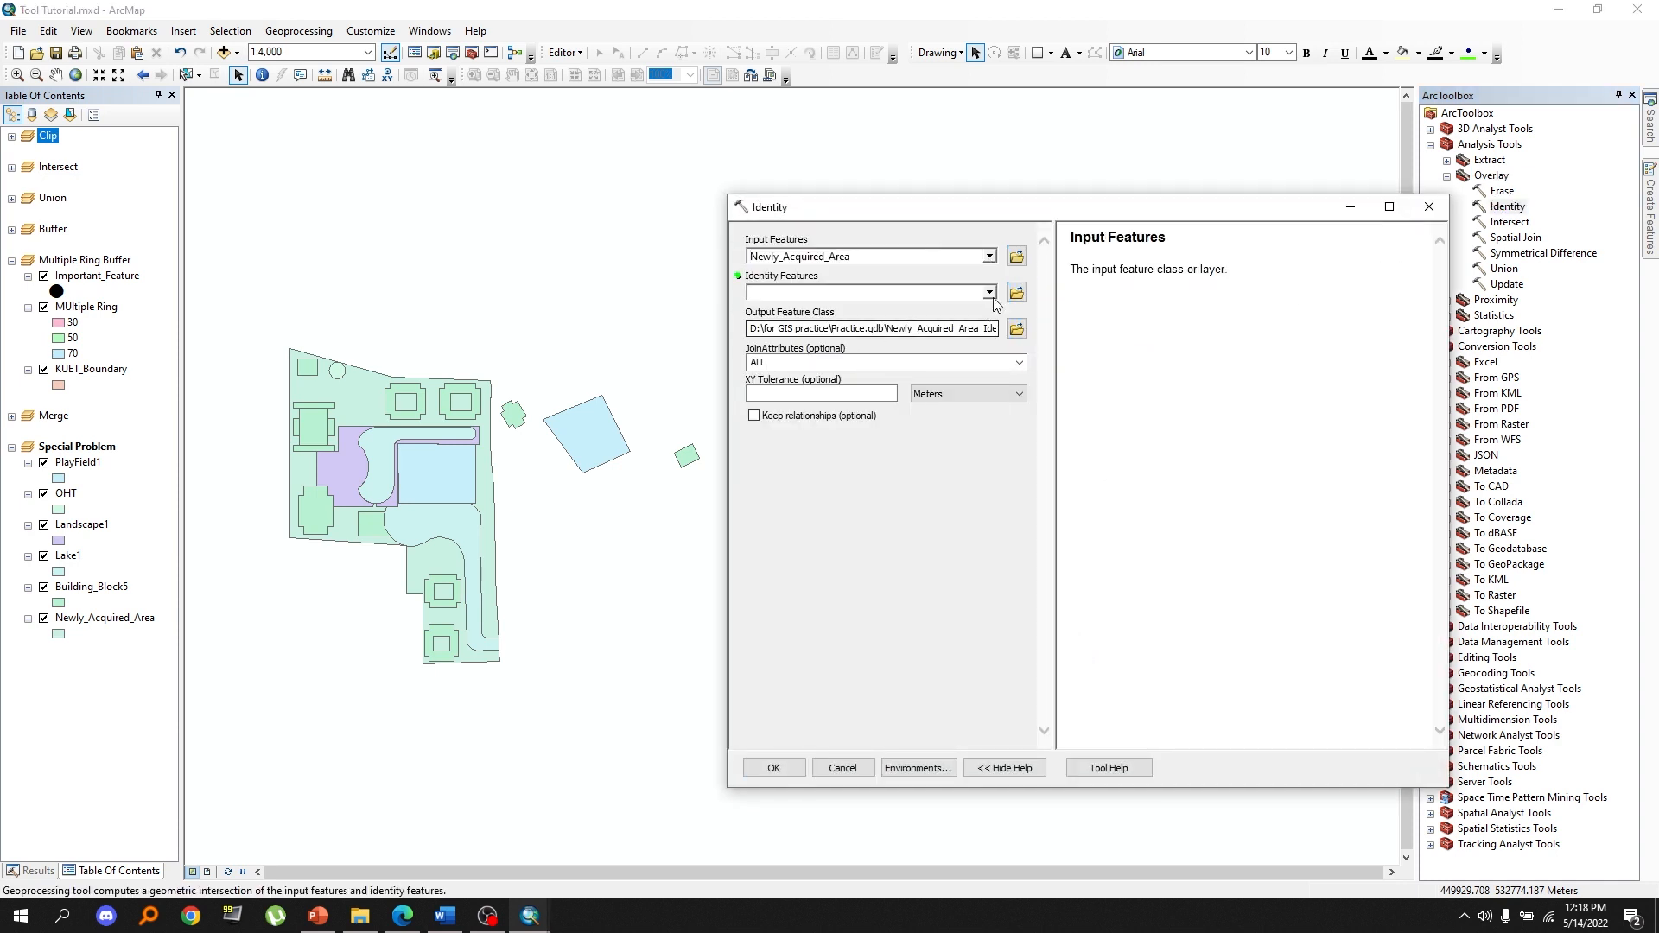
pyautogui.click(990, 294)
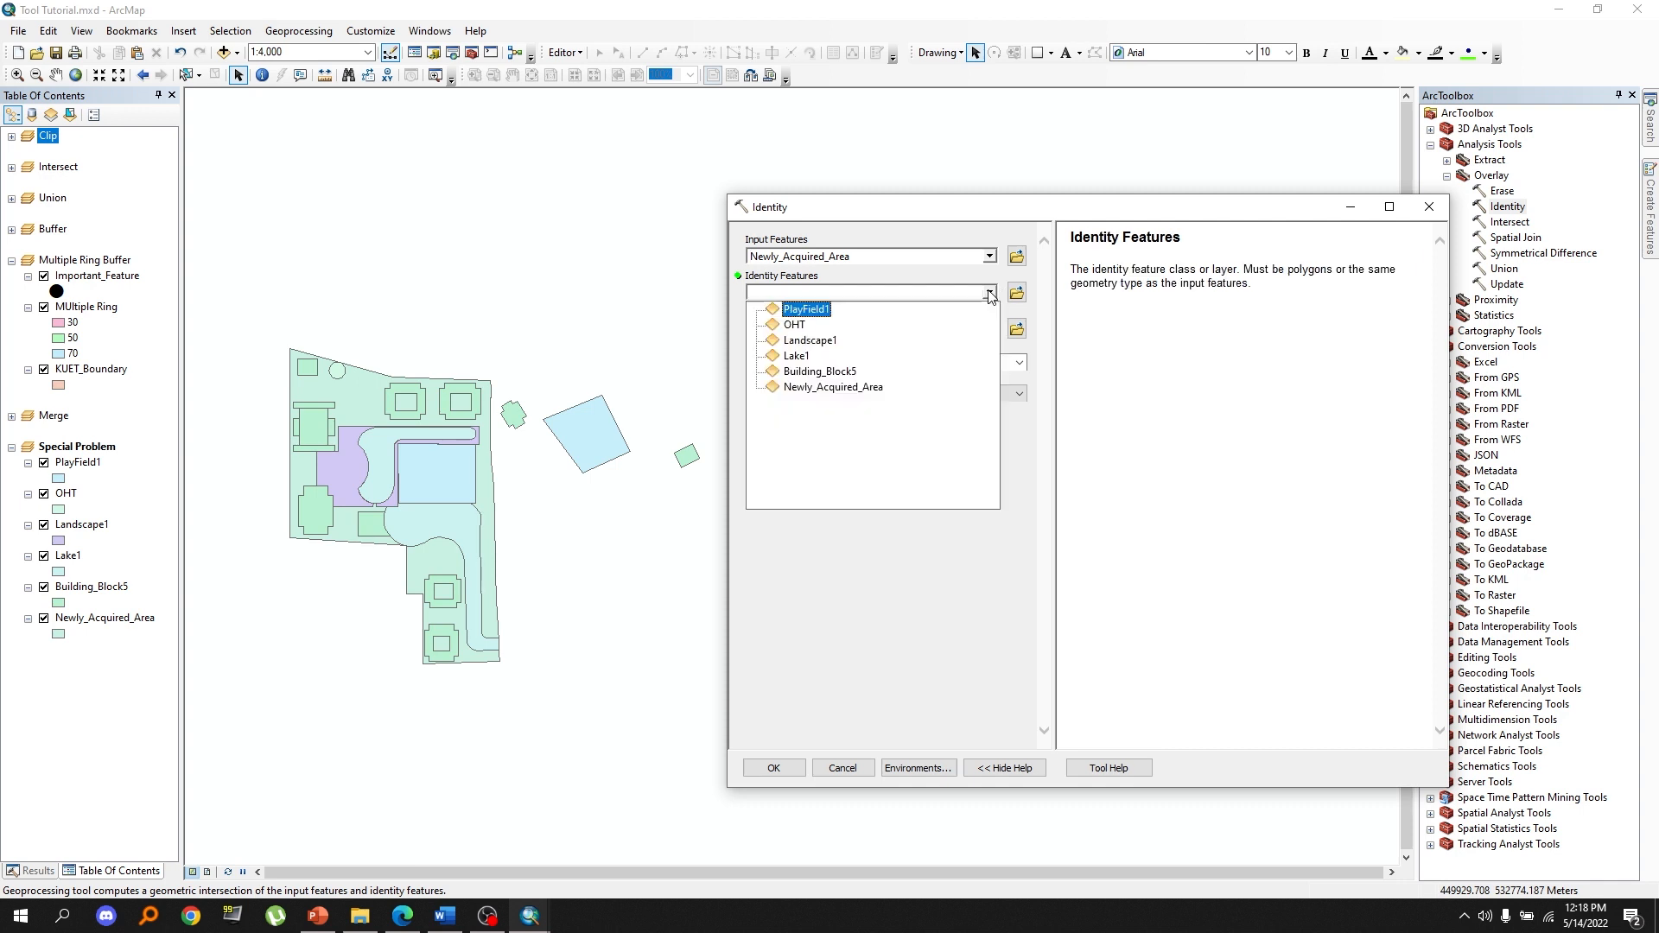
pyautogui.click(837, 374)
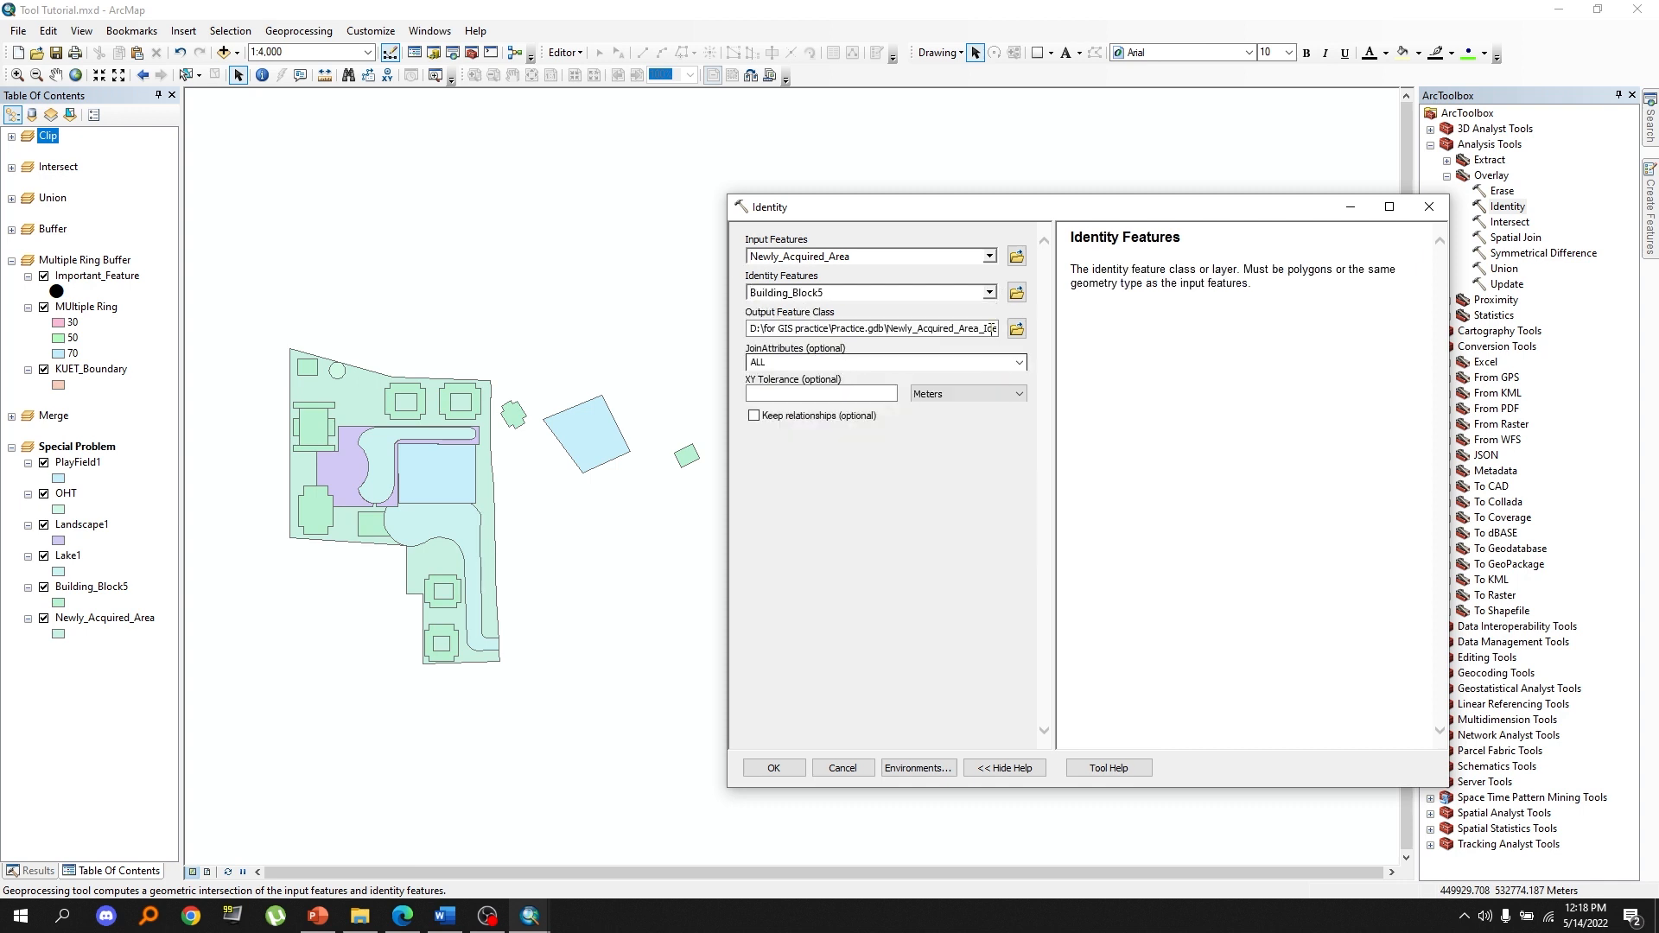
# Save the Identity output as "Building5" in the tutorial submission folder and run the tool.
pyautogui.click(1017, 329)
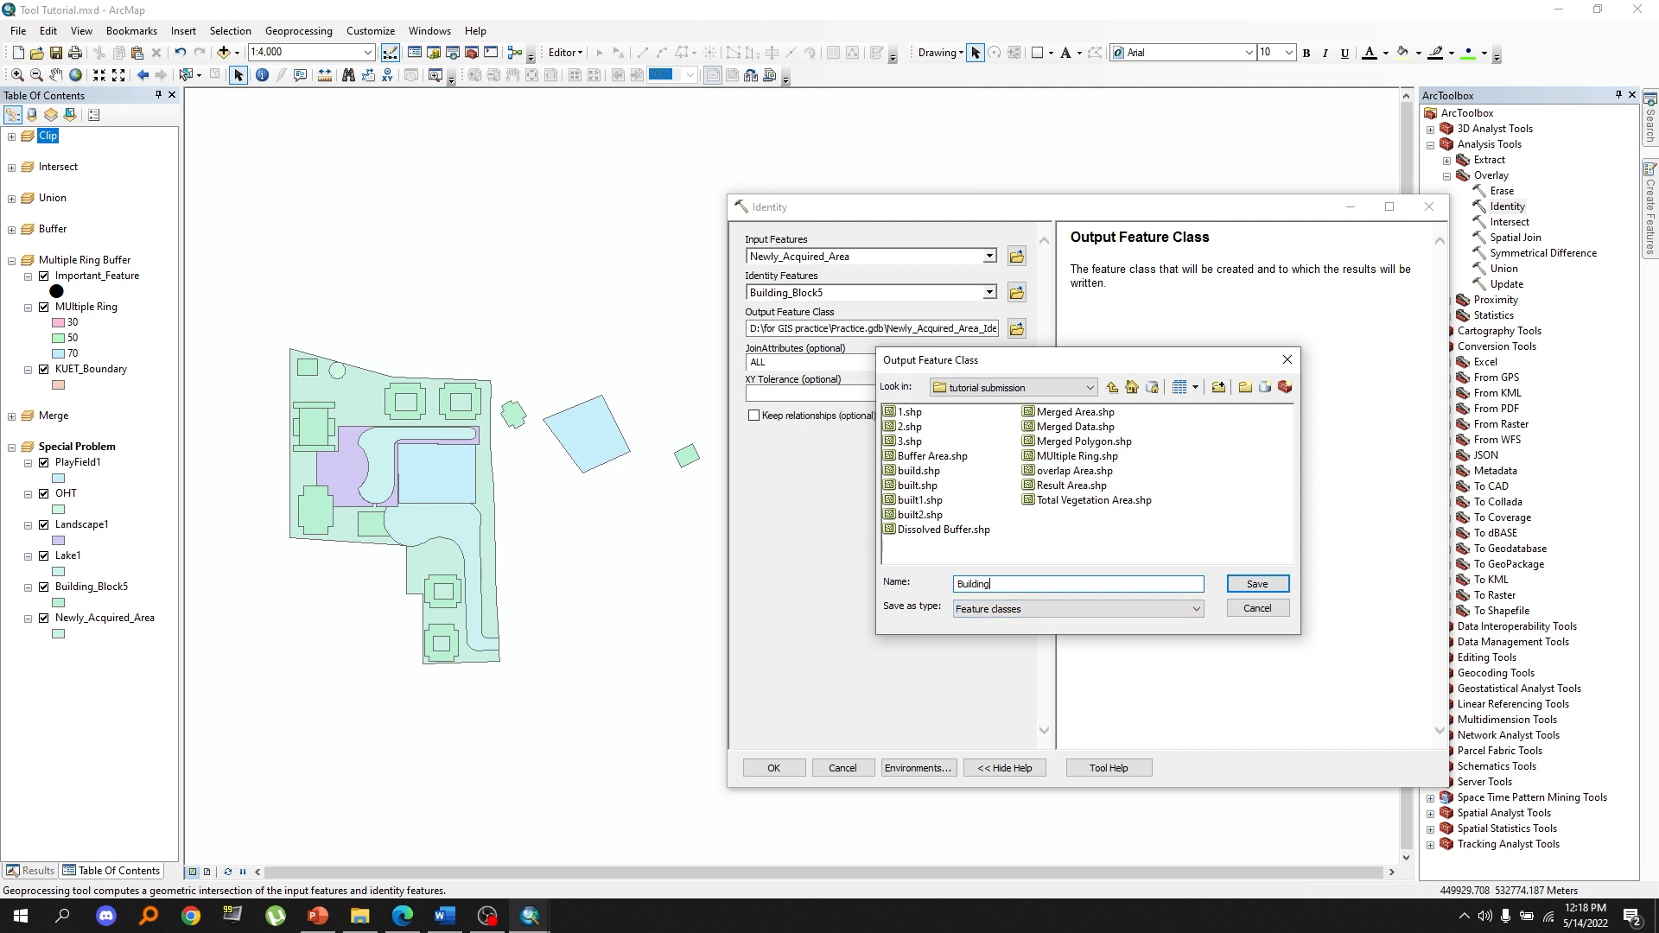
pyautogui.click(1257, 584)
pyautogui.click(773, 768)
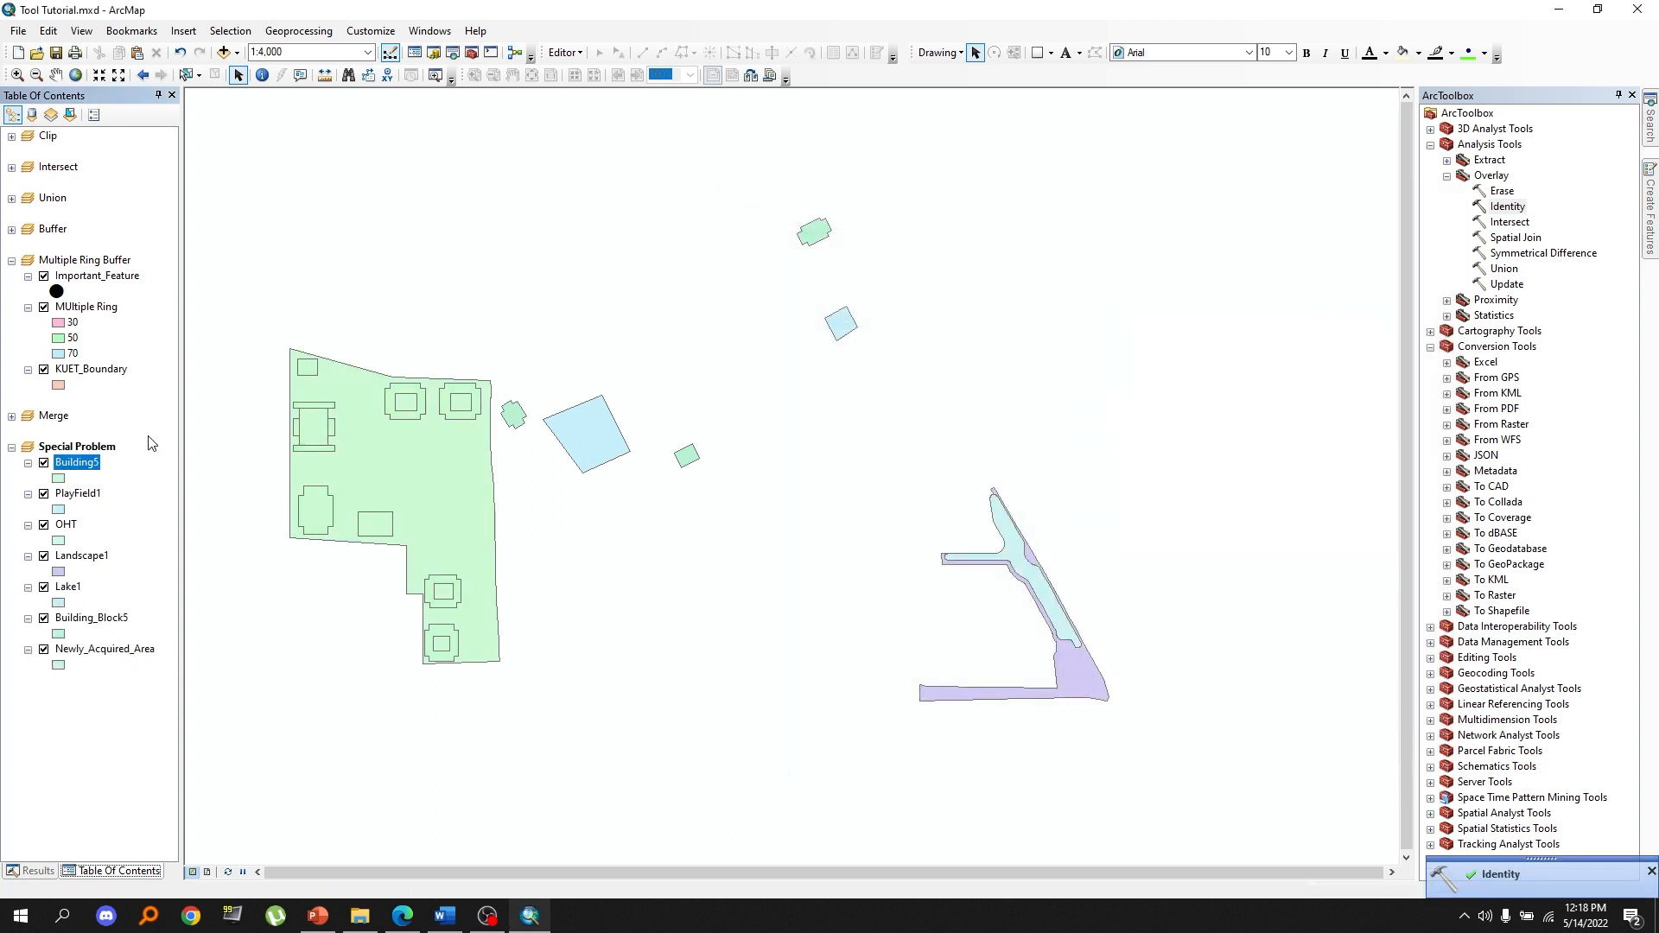
pyautogui.click(8, 504)
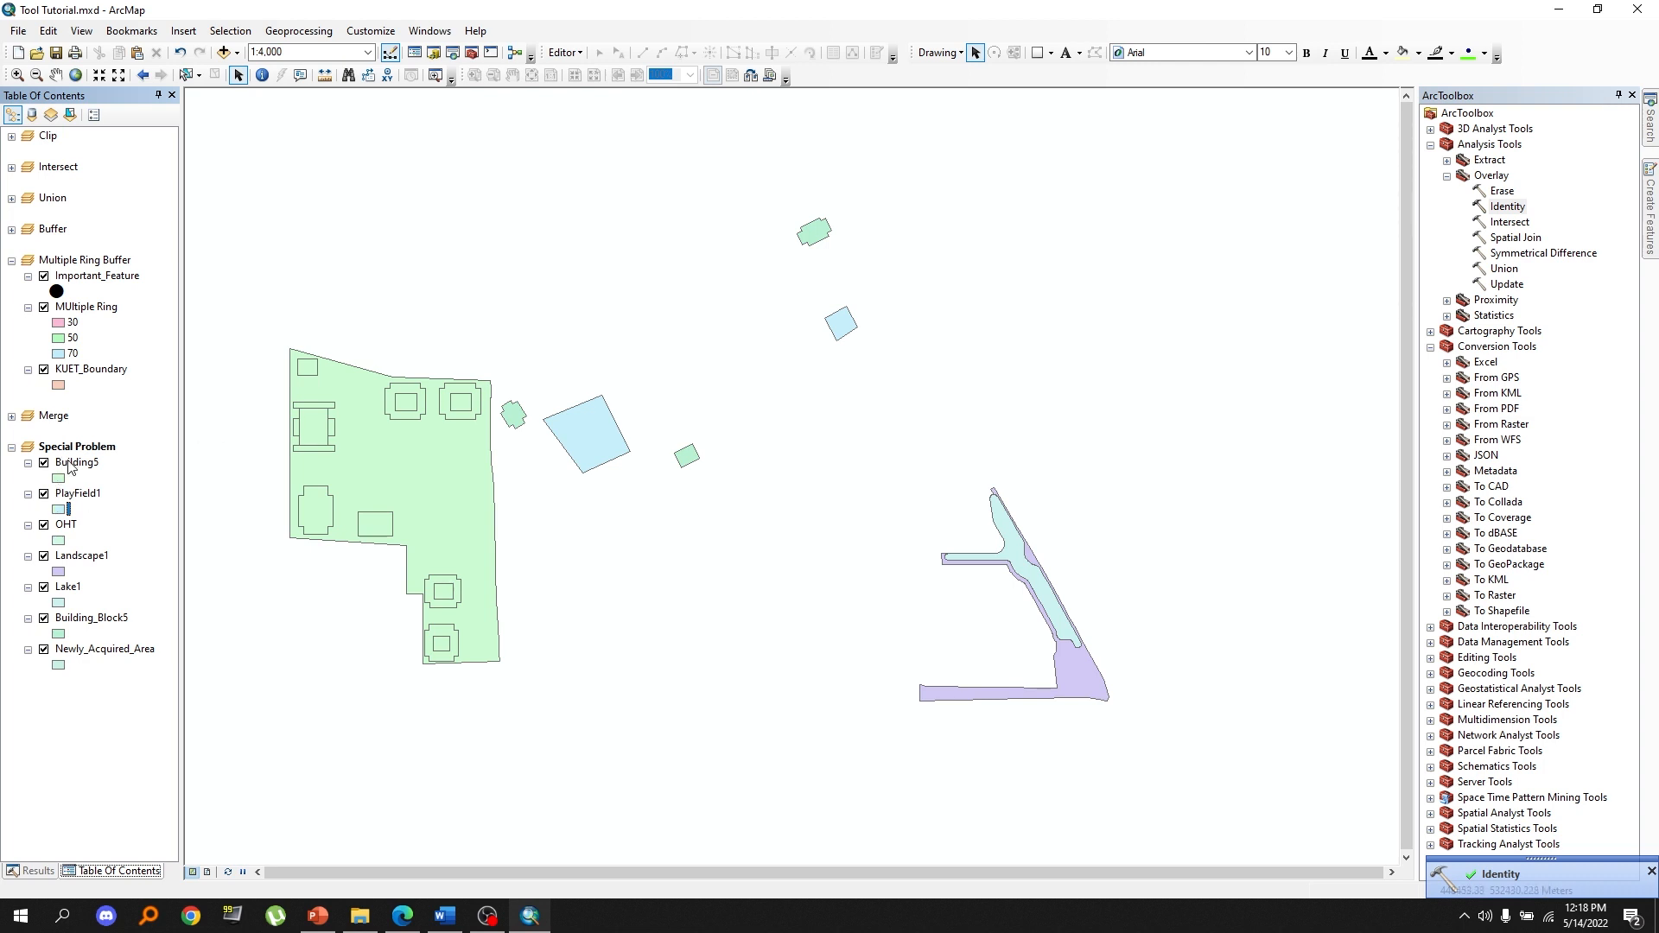
# Run Identity on Building5 with Lake1 as identity features, saving the output as "lake" in the tutorial submission folder.
pyautogui.doubleClick(1504, 210)
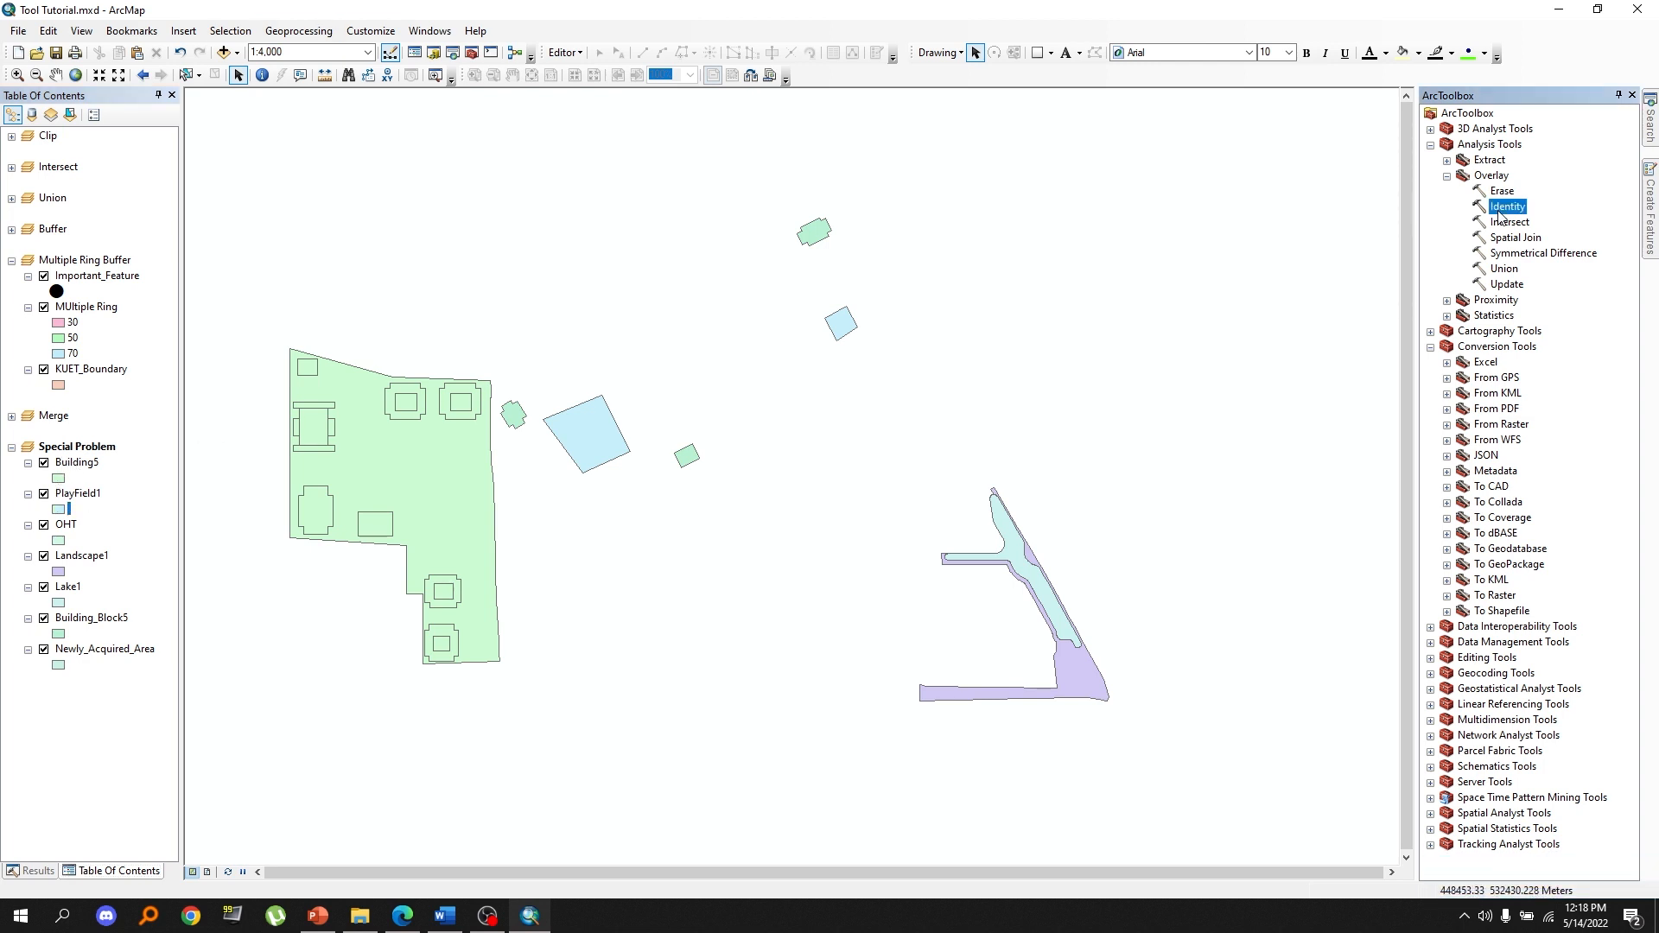
pyautogui.click(990, 257)
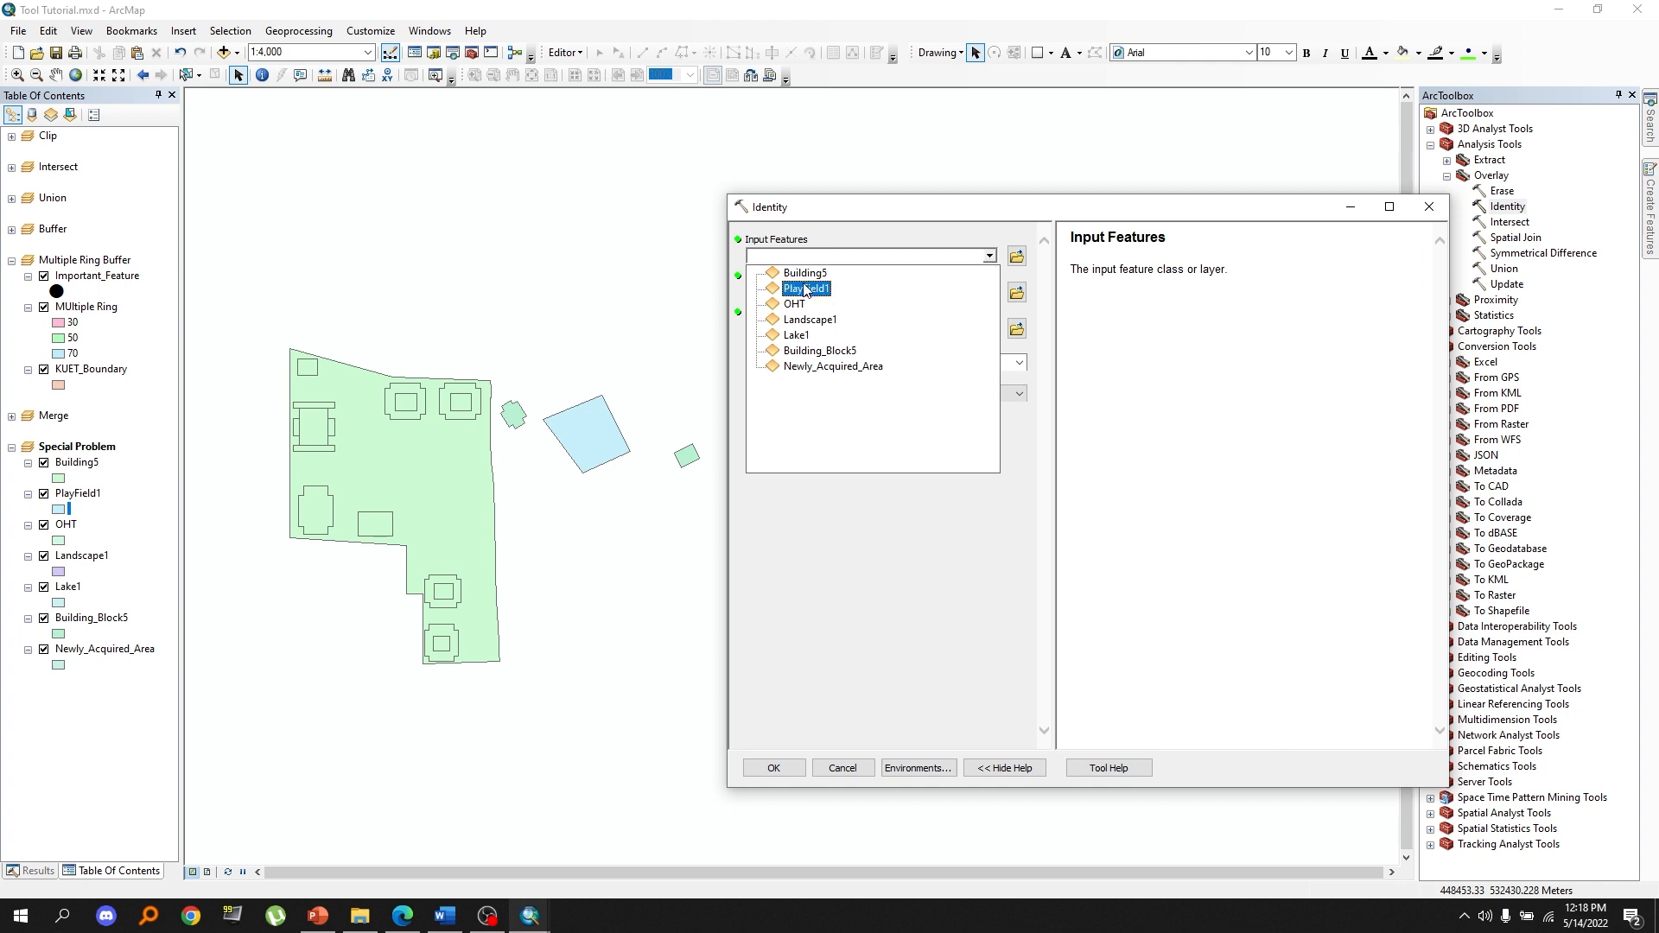
pyautogui.click(805, 273)
pyautogui.click(990, 293)
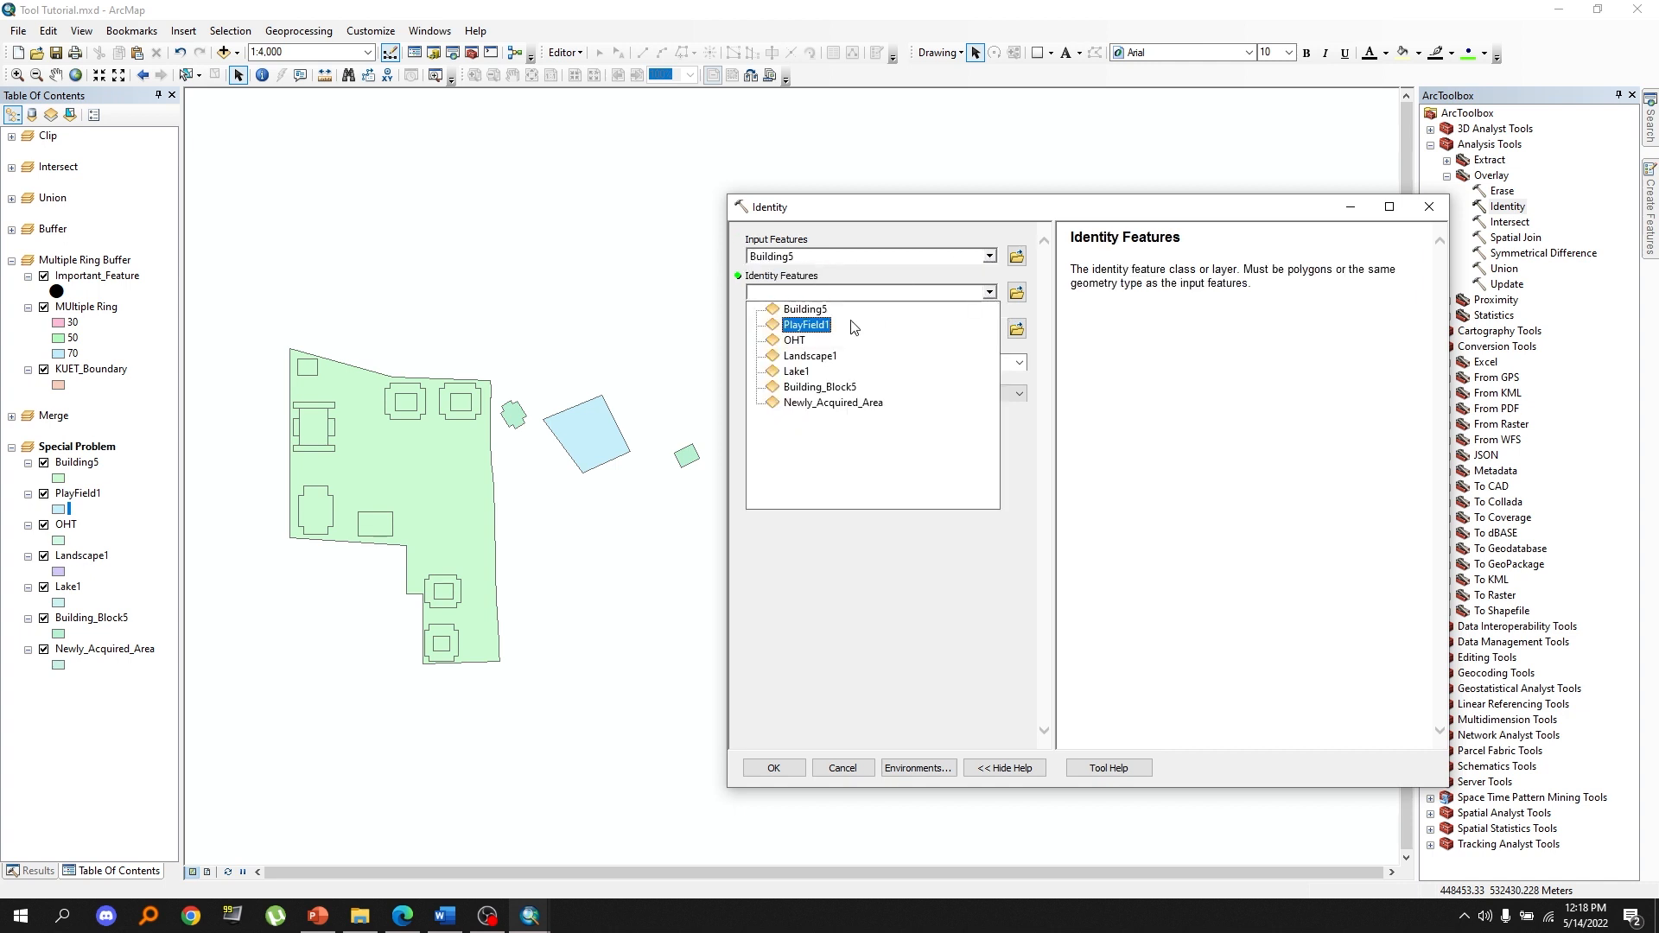
pyautogui.click(808, 375)
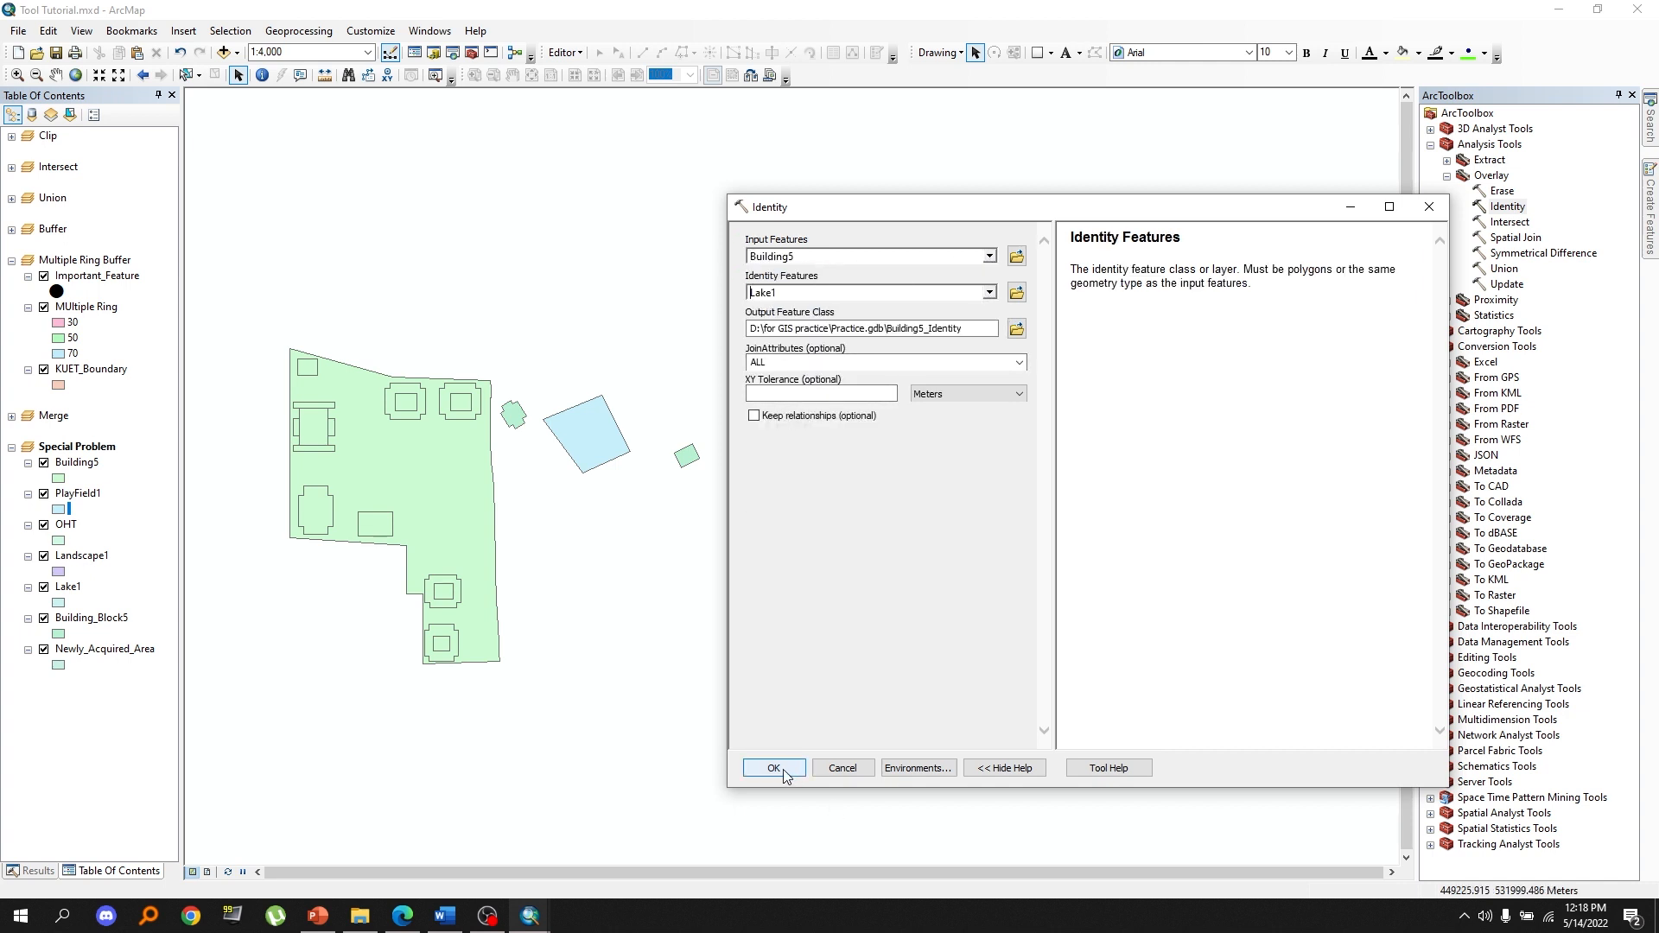
pyautogui.click(1016, 328)
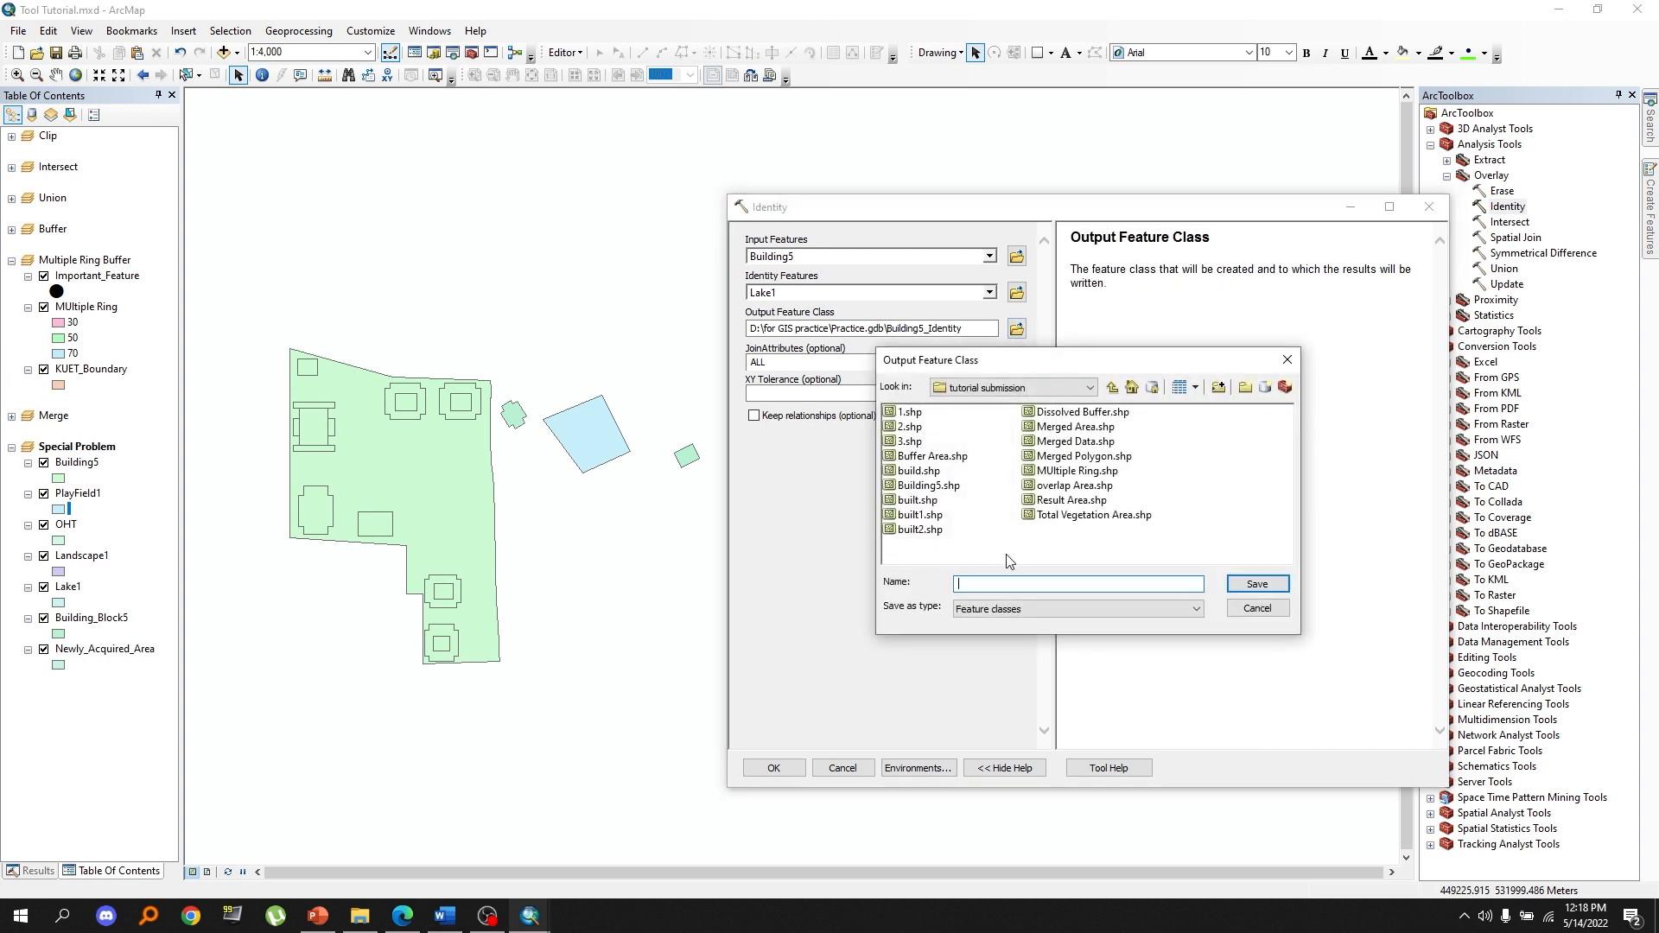
pyautogui.click(1236, 585)
pyautogui.click(774, 768)
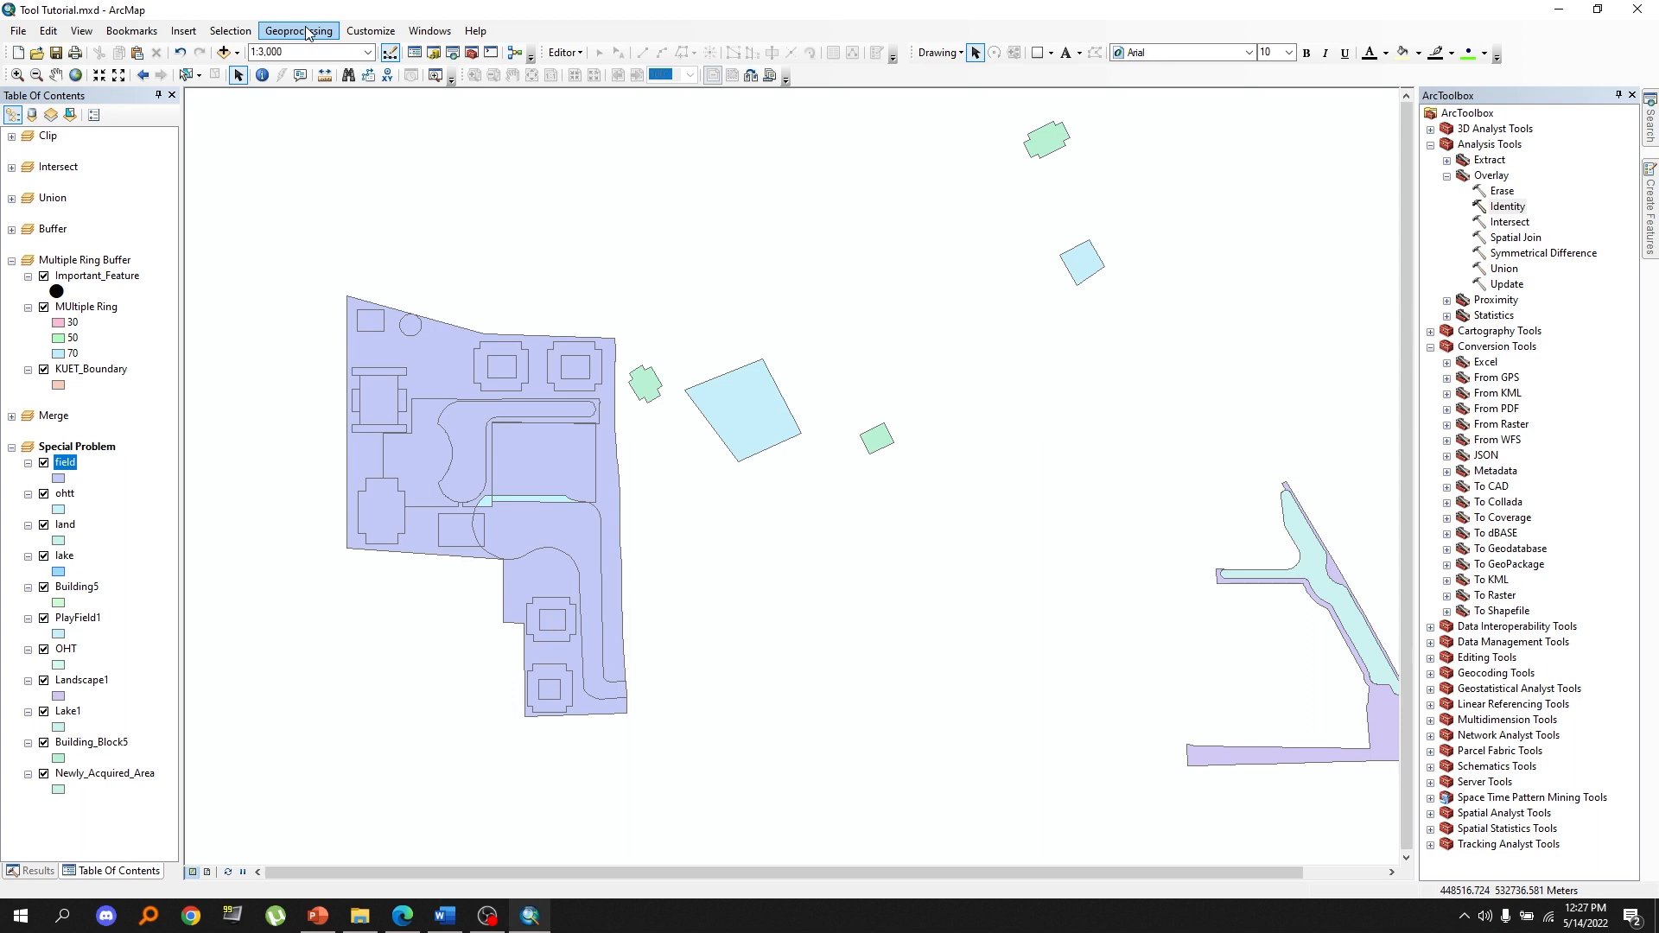
# Dissolve the field layer by Category, saving the output as "LandUse" in the tutorial submission folder.
pyautogui.click(307, 32)
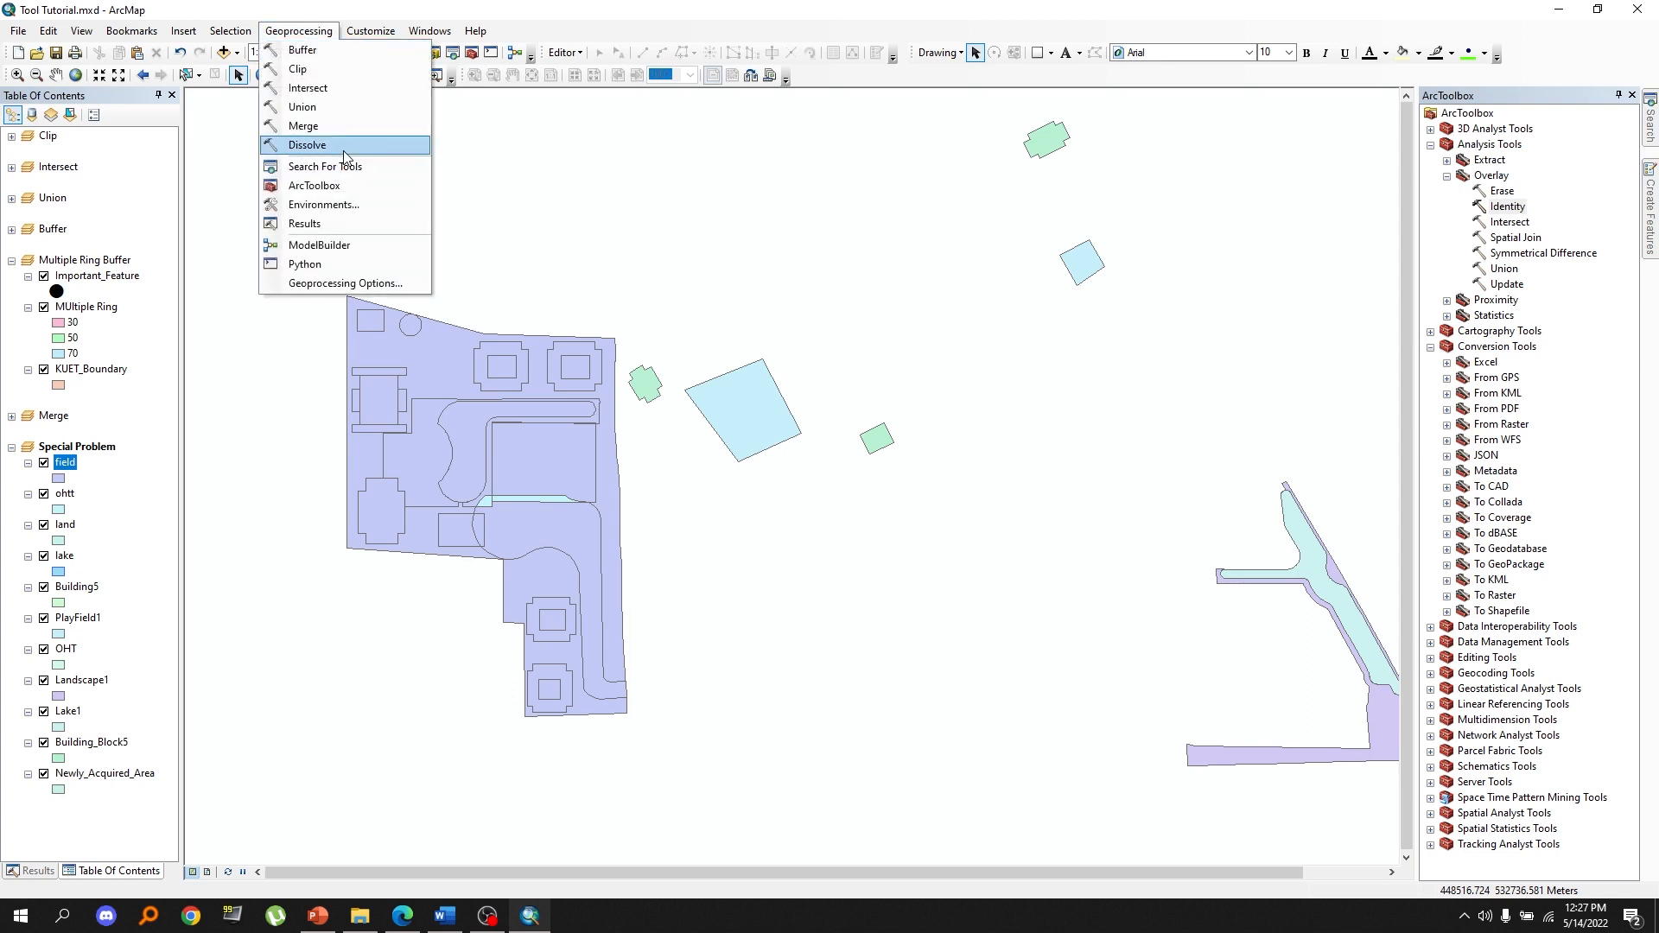
pyautogui.click(345, 147)
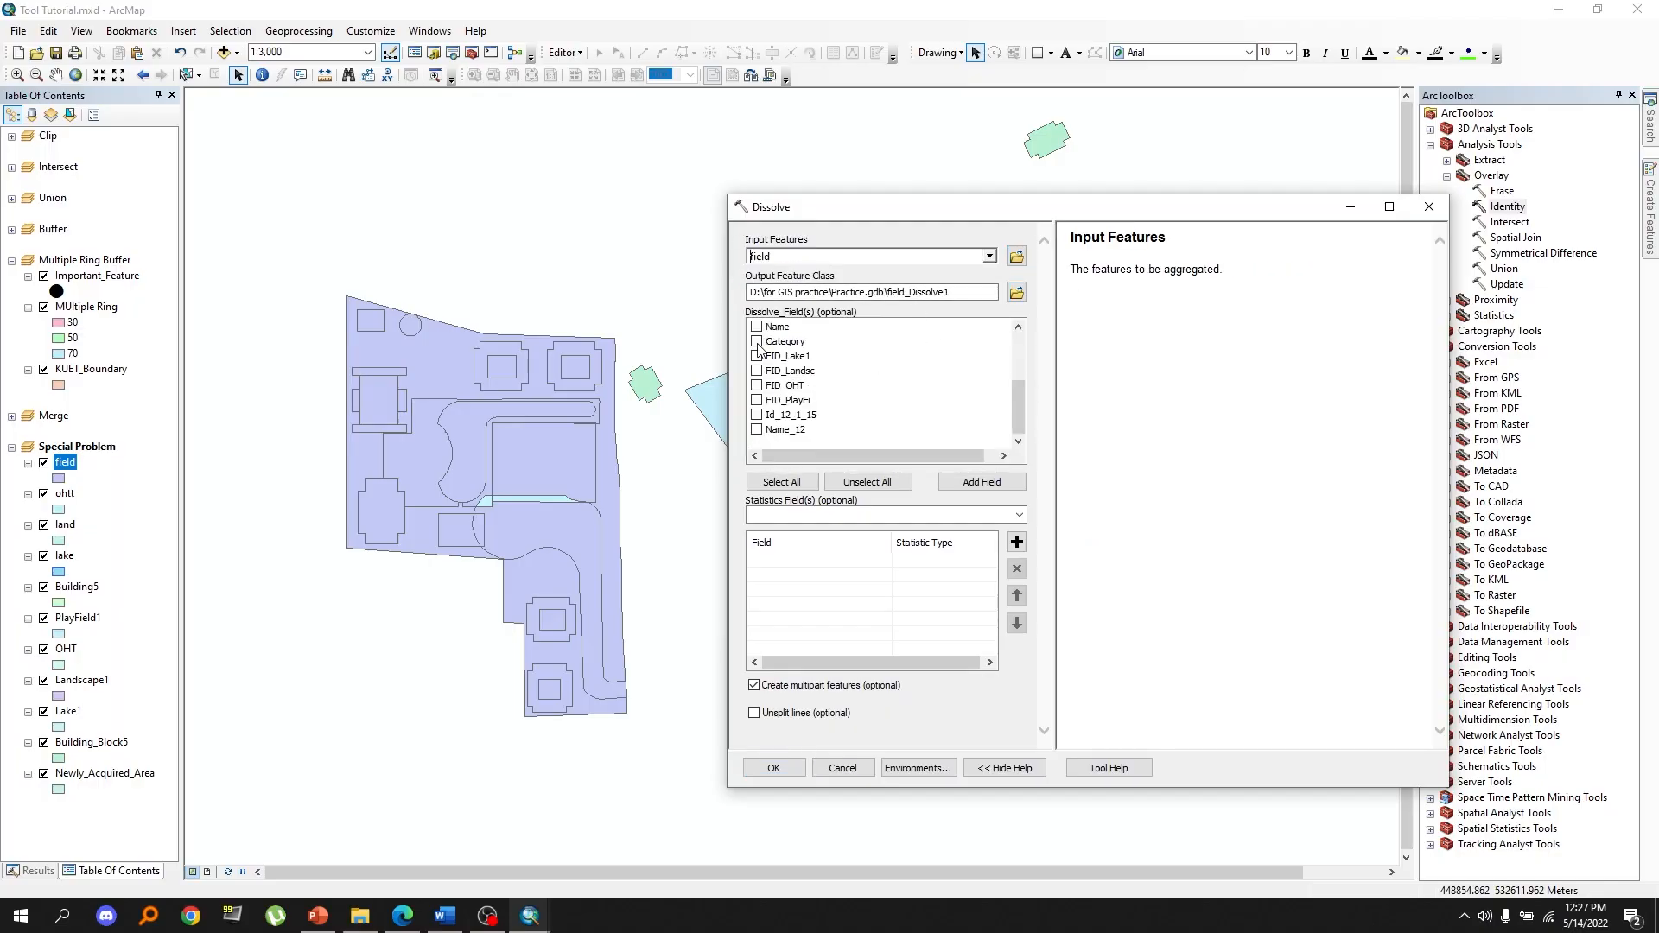
pyautogui.click(757, 341)
pyautogui.click(1017, 293)
pyautogui.write('Land')
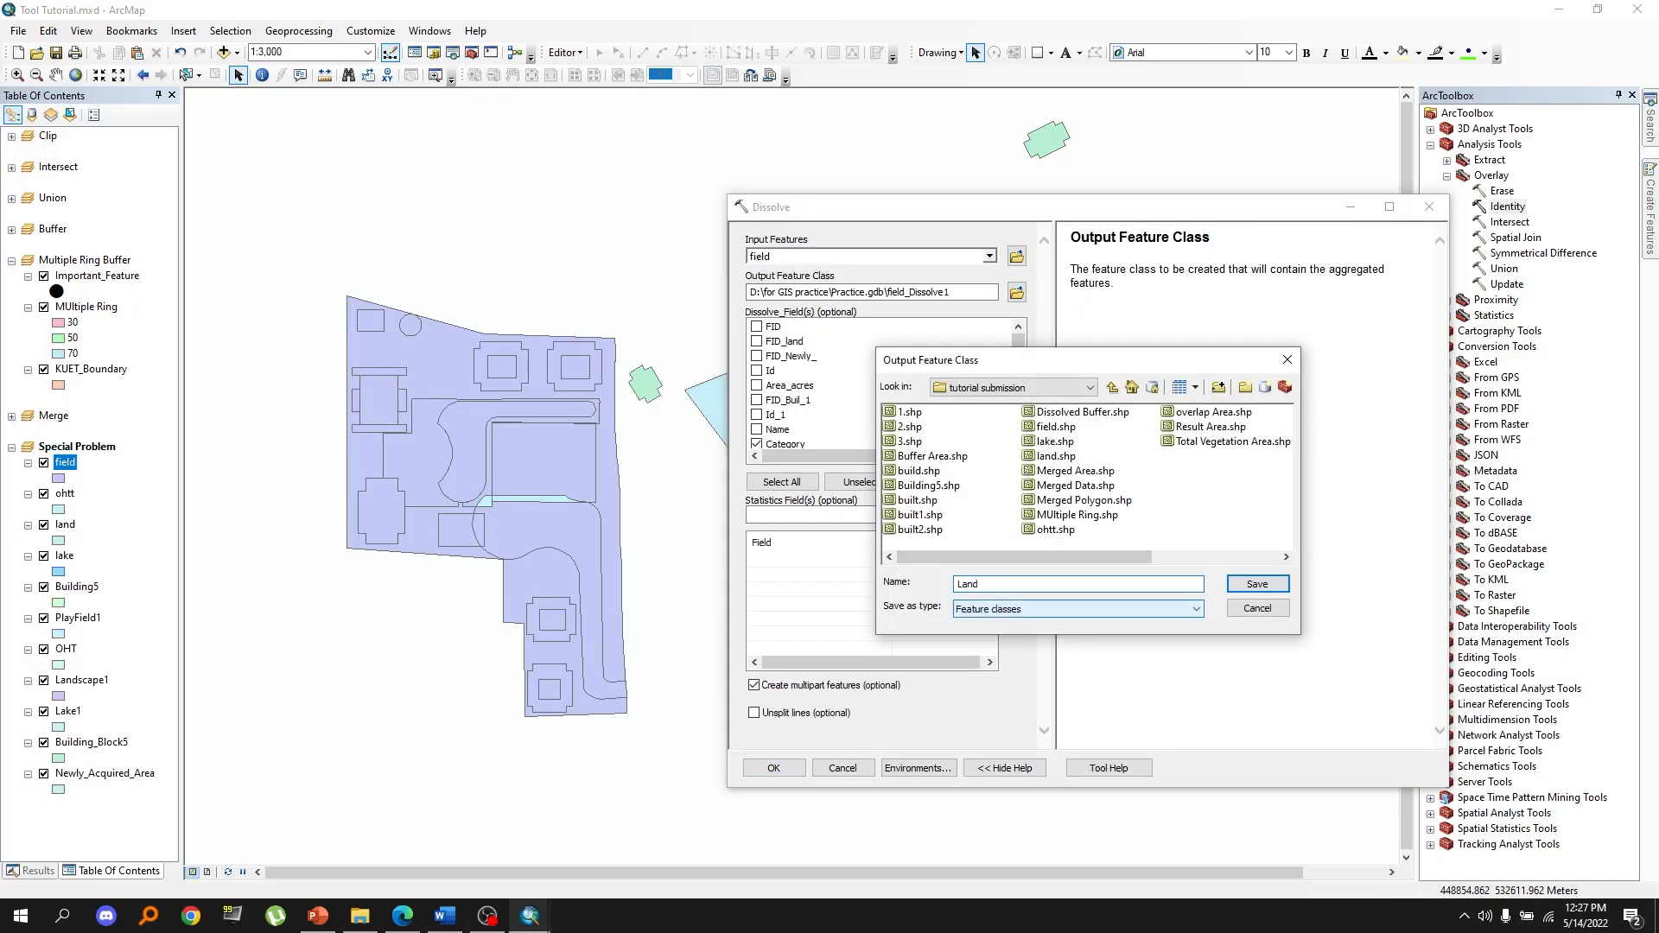
pyautogui.write('Use')
pyautogui.press('Return')
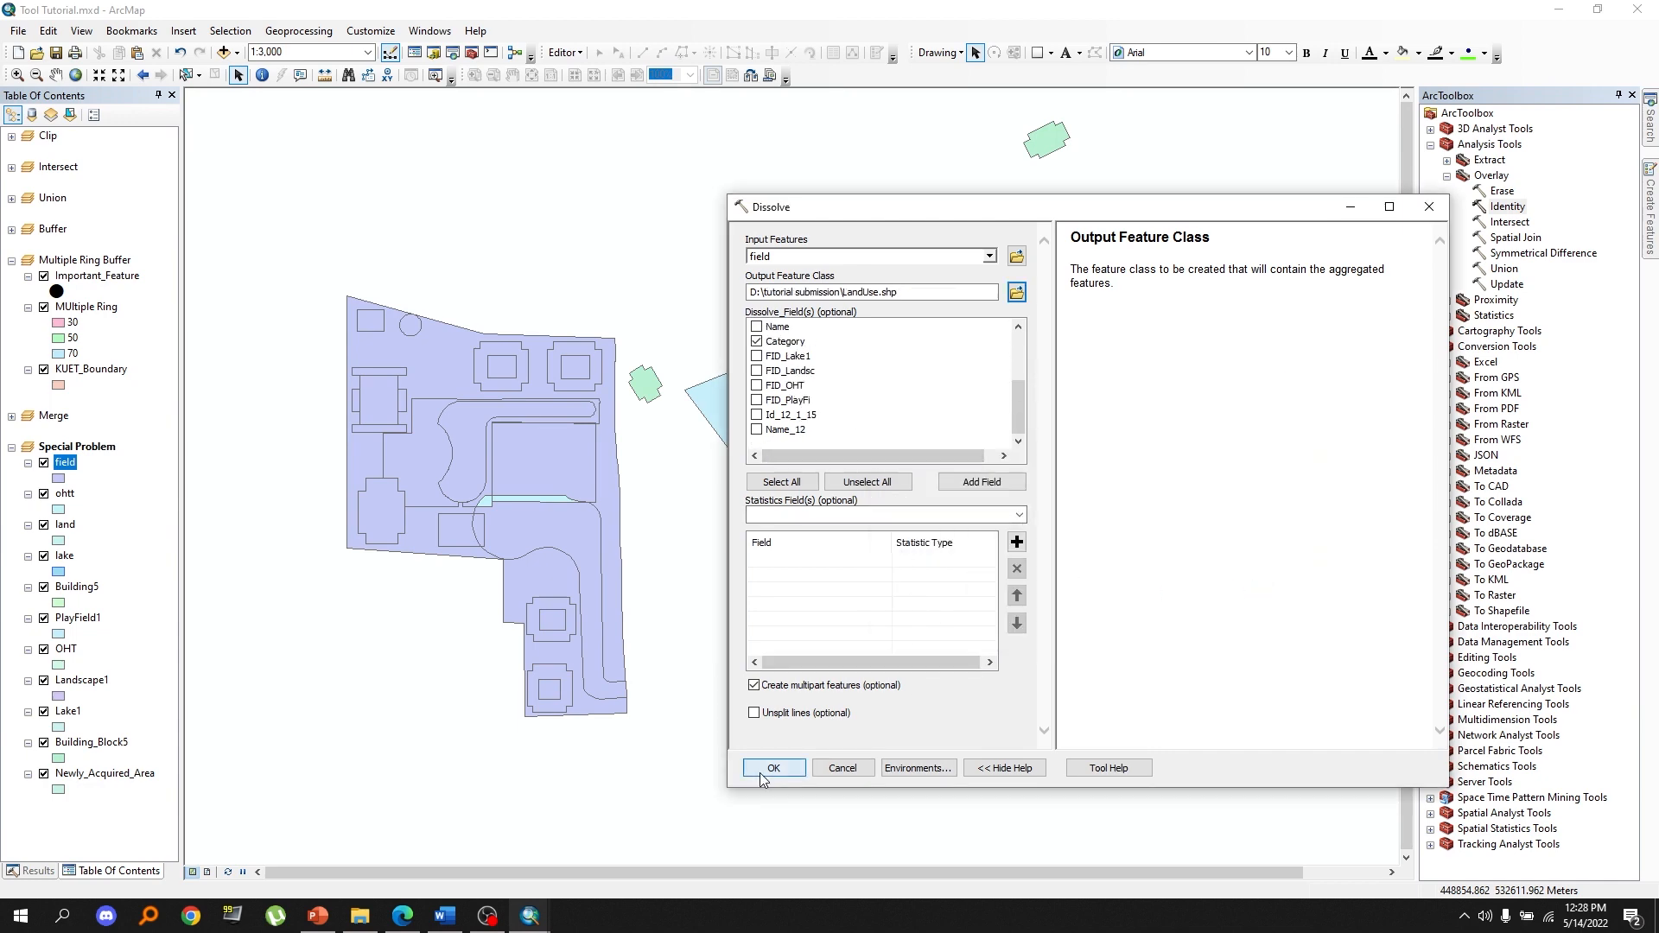
pyautogui.click(774, 768)
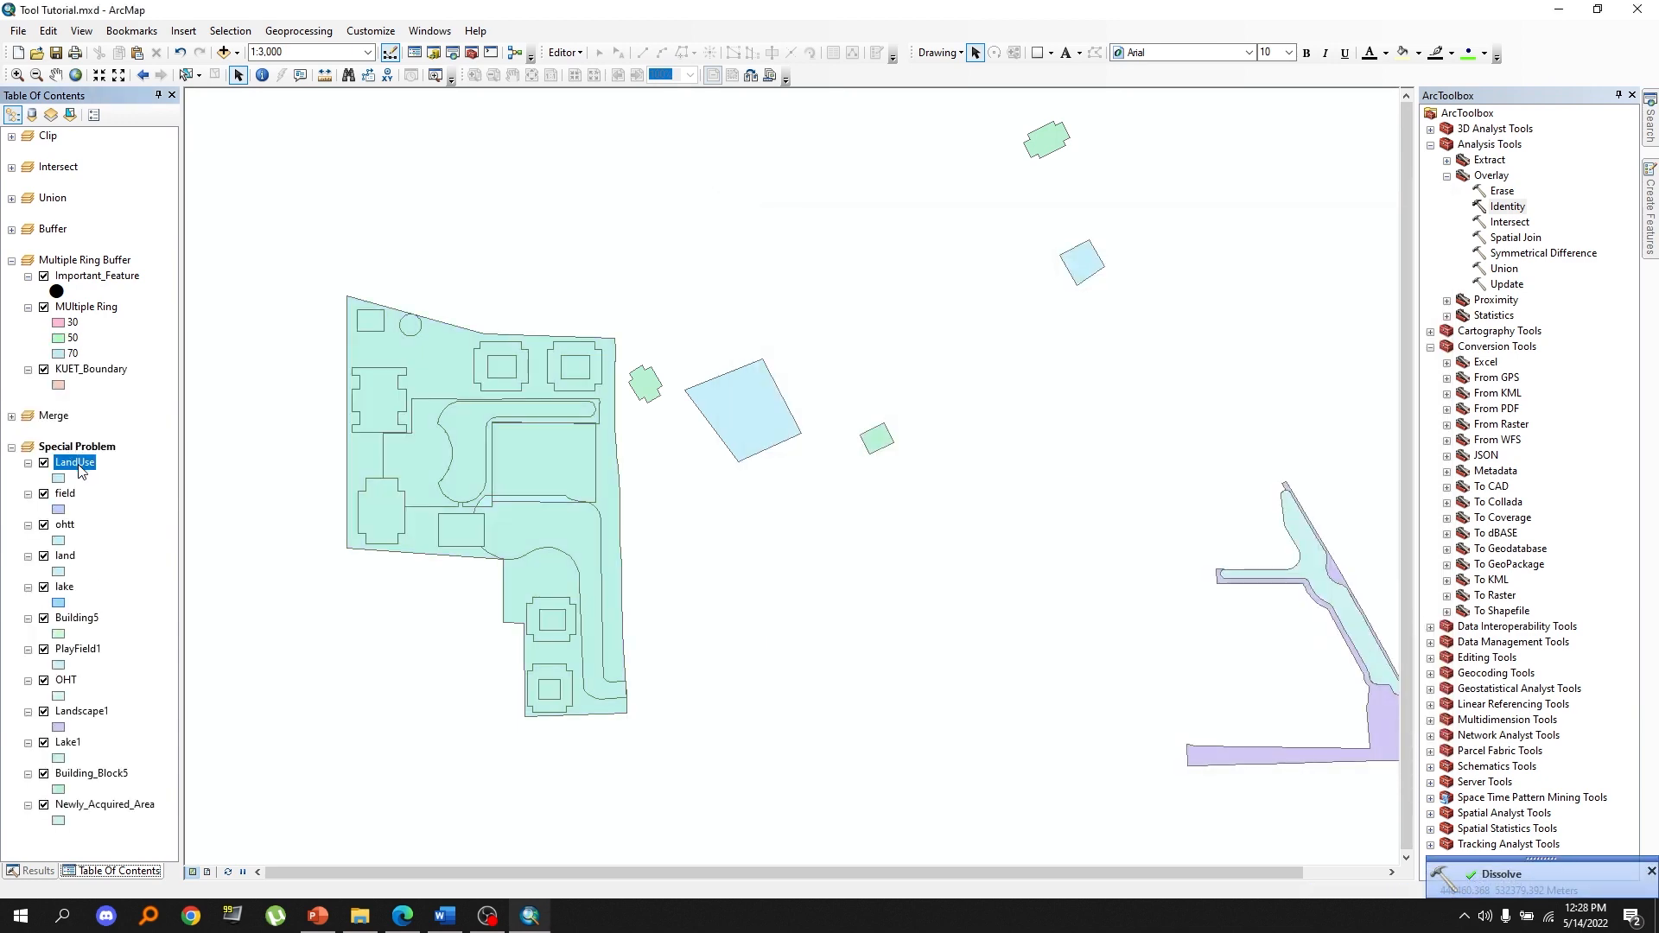
# Open the LandUse layer's attribute table and add a Short Integer field named "Area".
pyautogui.rightClick(79, 471)
pyautogui.click(112, 522)
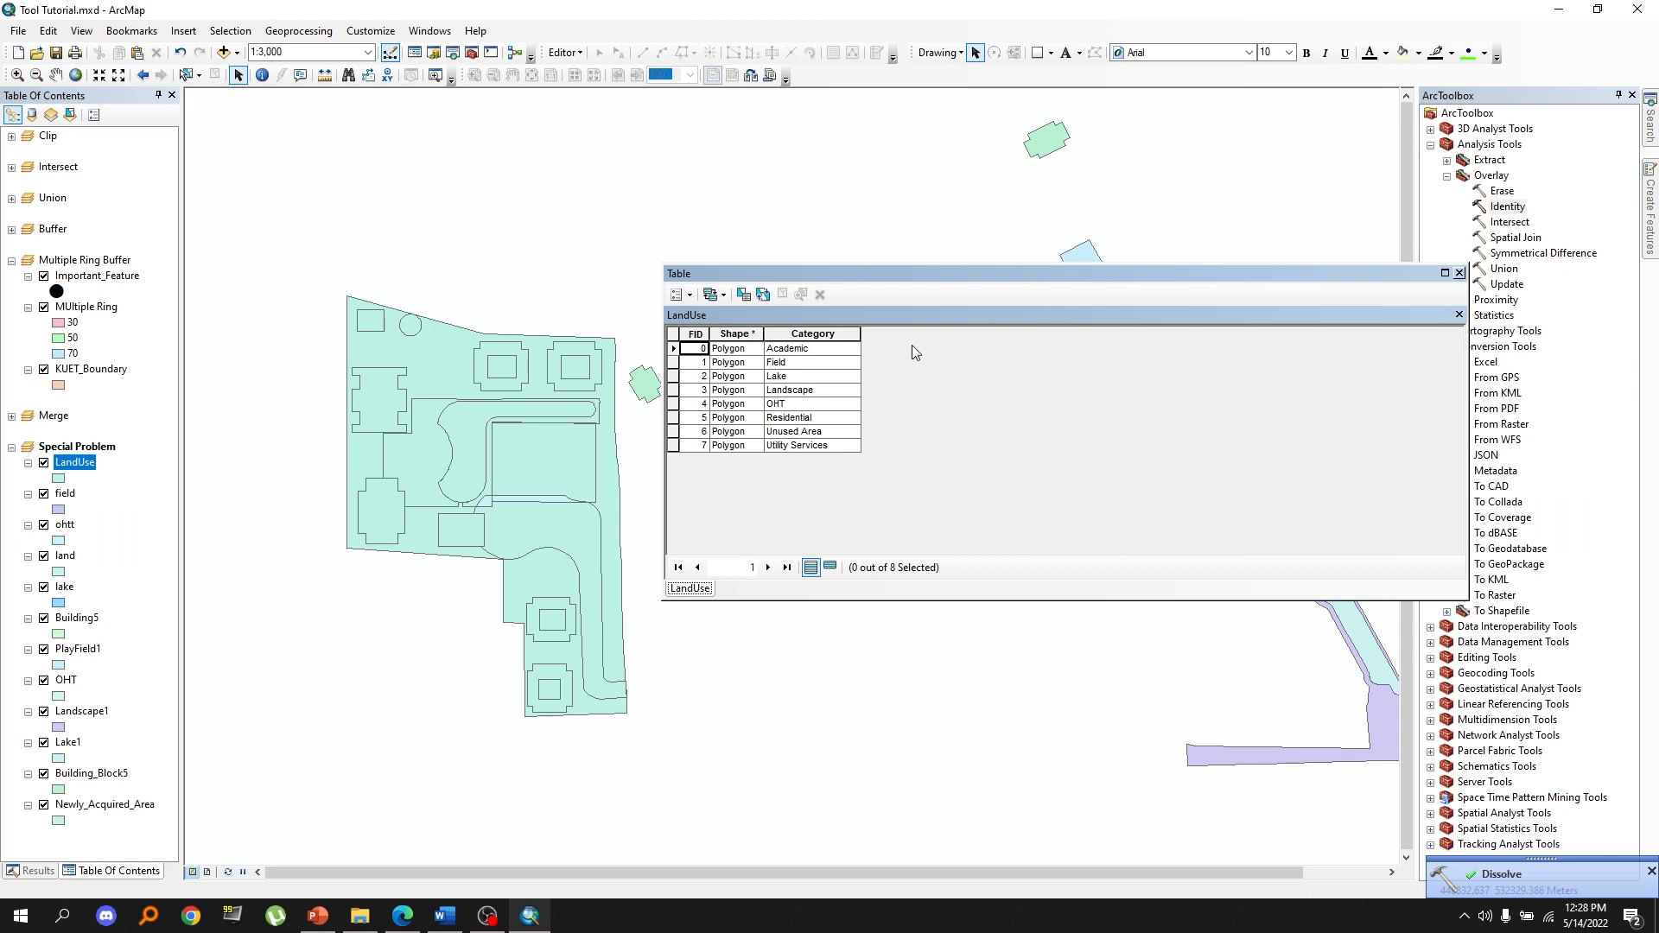
pyautogui.click(678, 295)
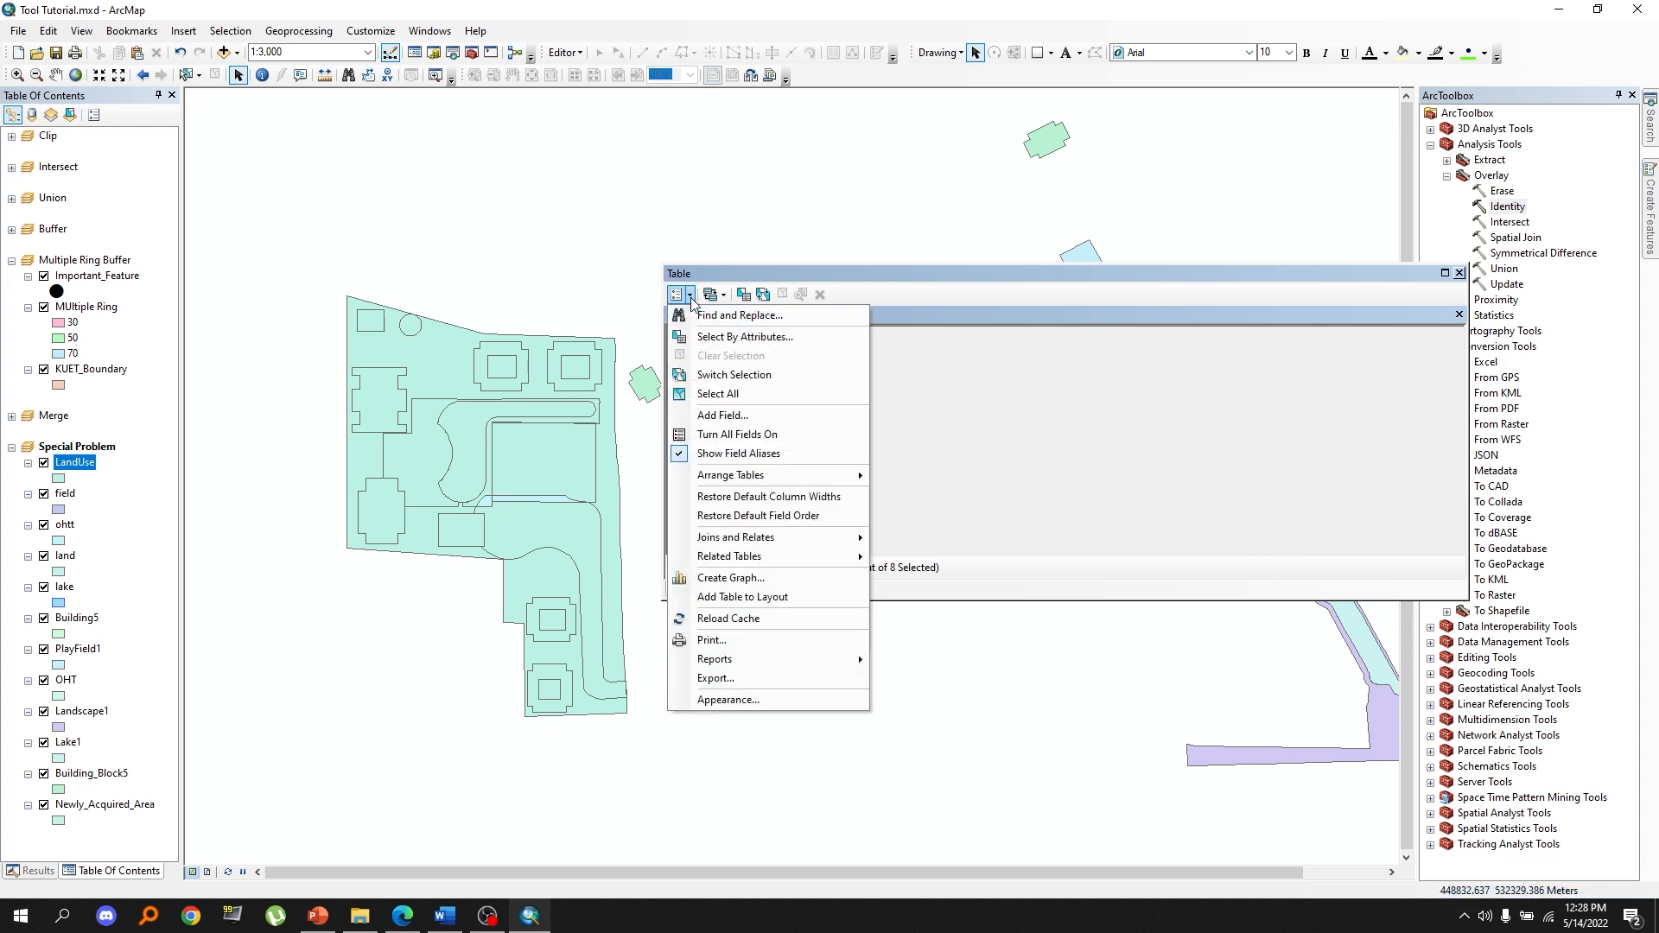
pyautogui.click(722, 416)
pyautogui.write('Area')
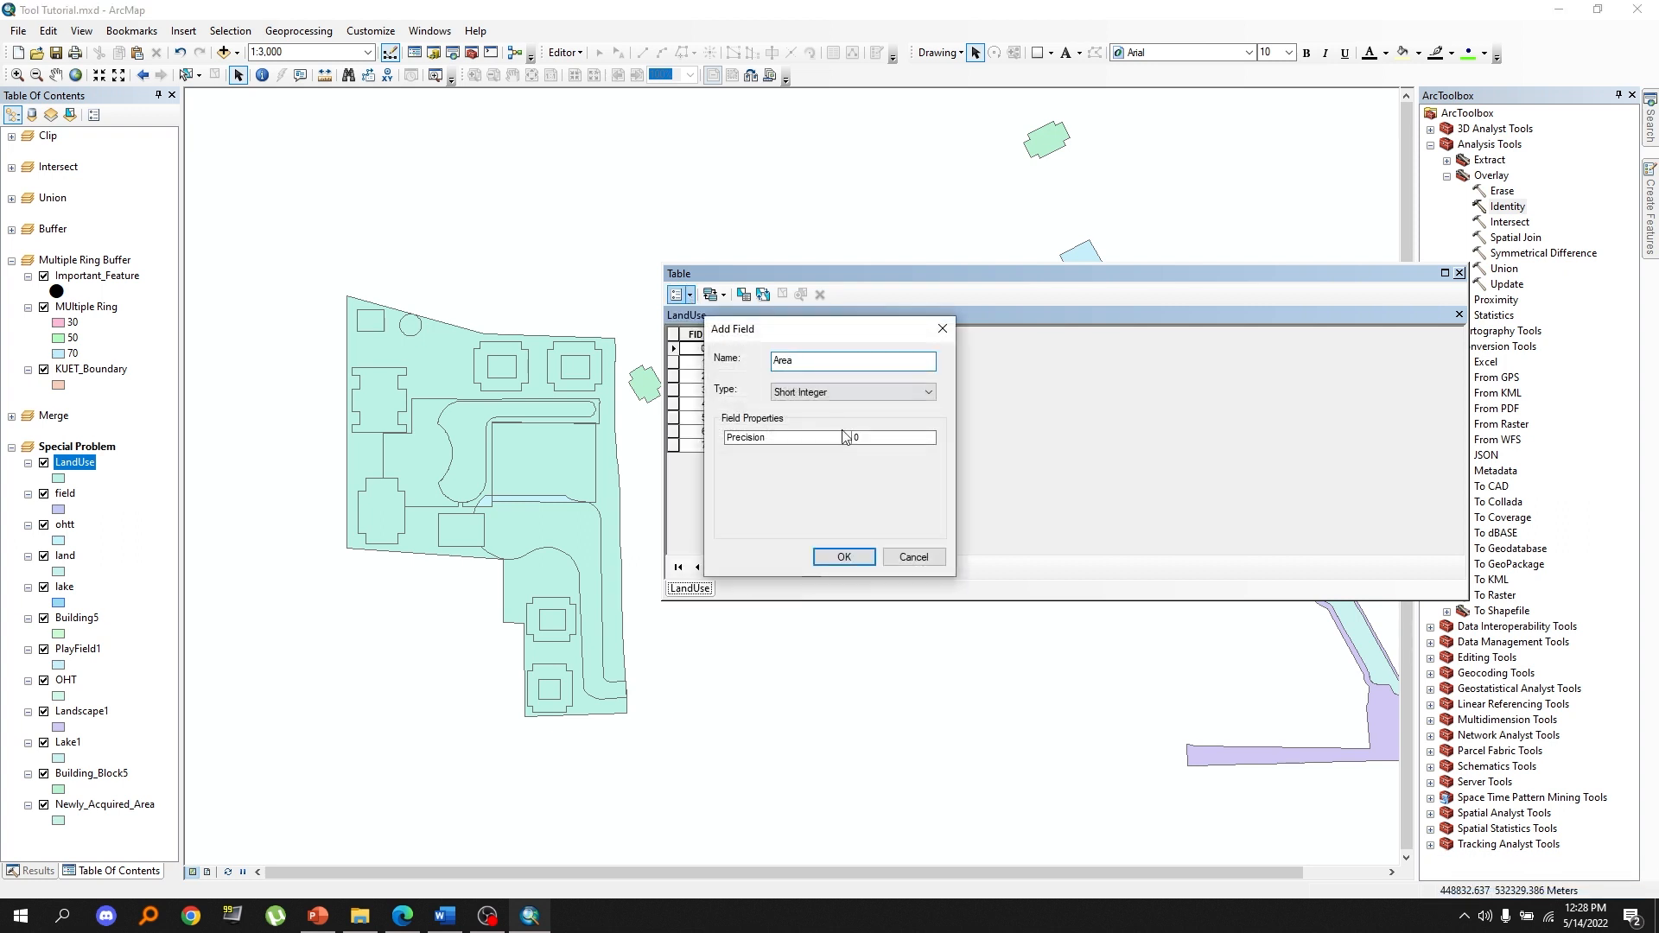
pyautogui.click(844, 556)
# Fill the new Area field with each LandUse polygon's area using Calculate Geometry.
pyautogui.rightClick(878, 333)
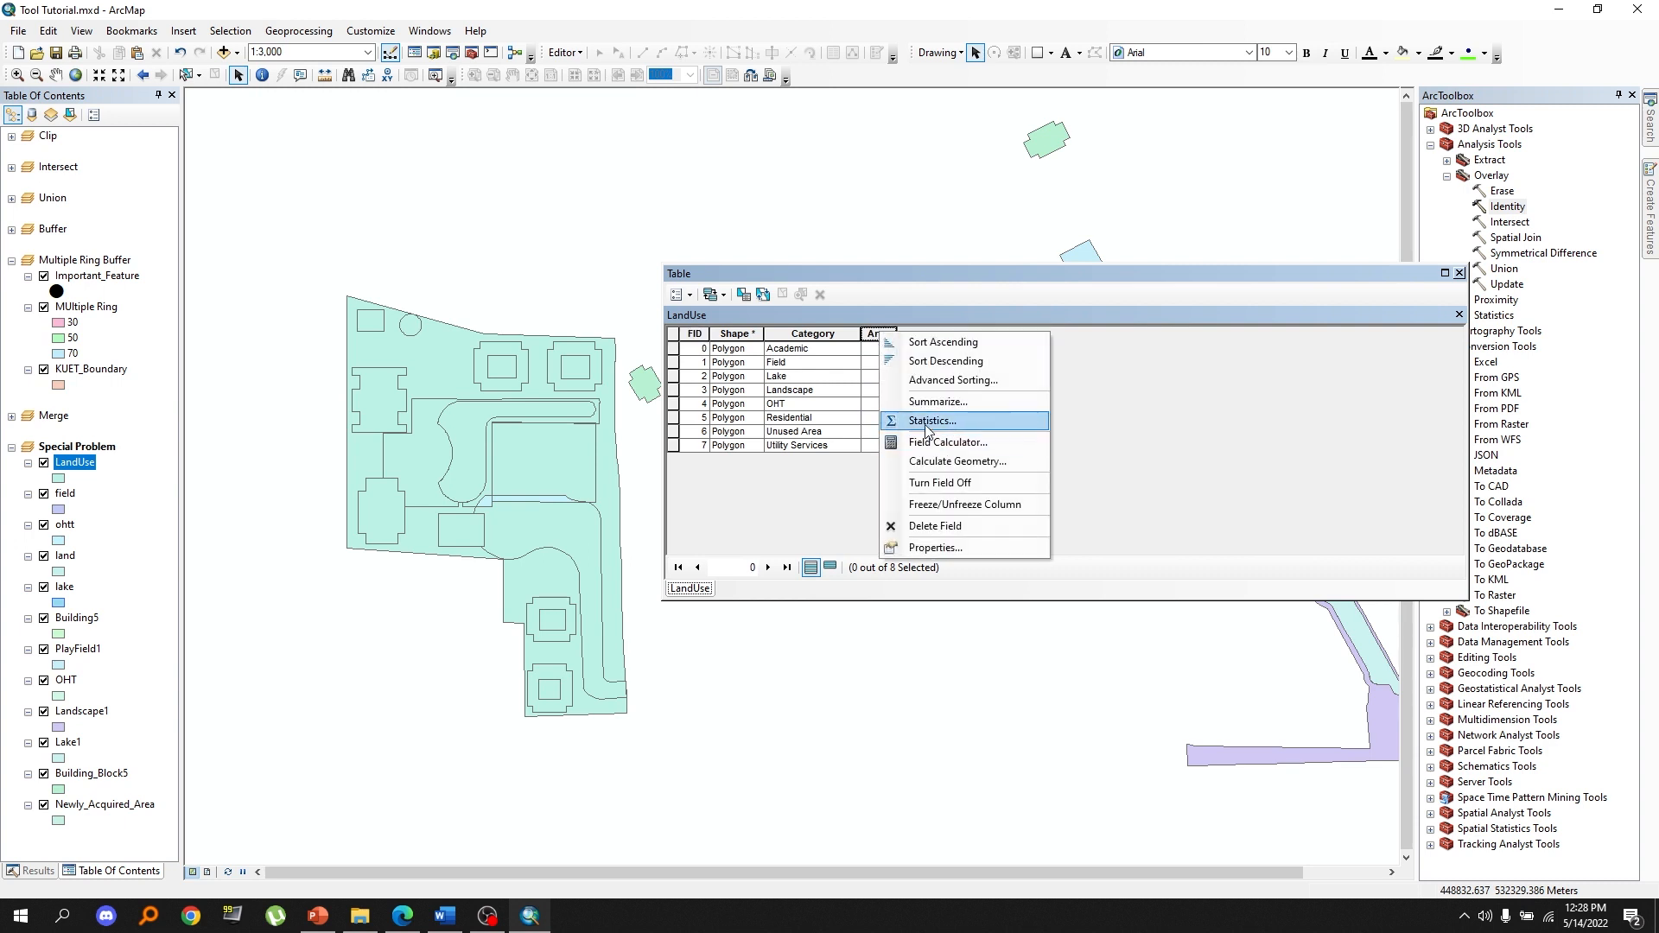
pyautogui.click(939, 464)
pyautogui.click(902, 554)
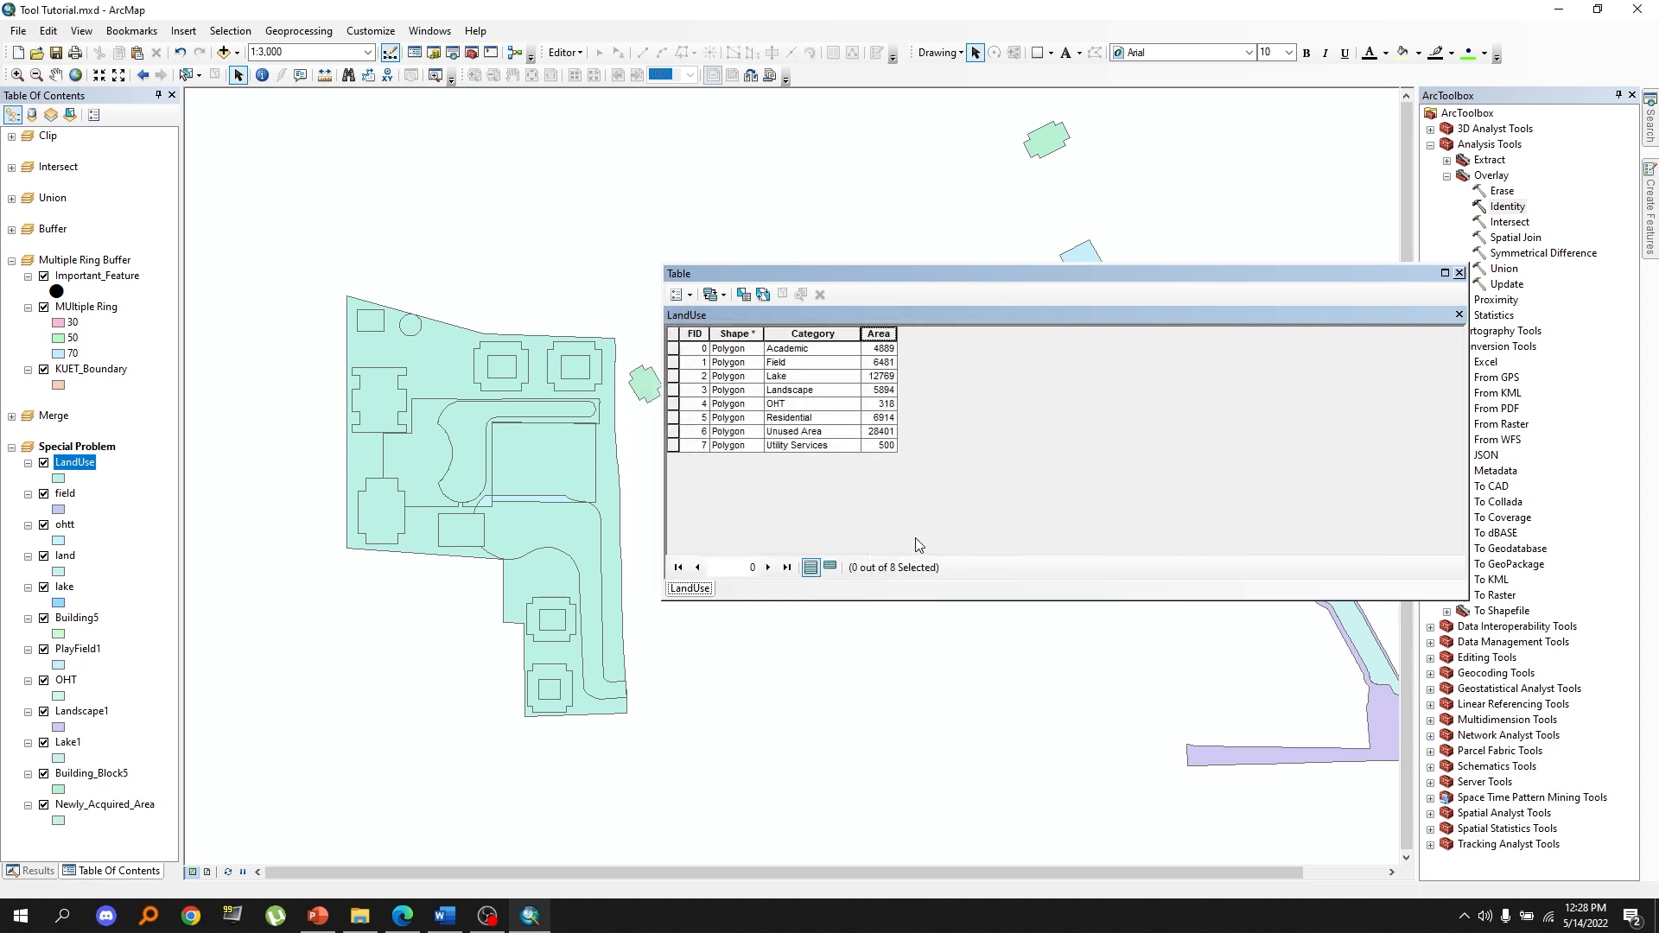
# Add a Short Integer field named "Percentage" to the LandUse attribute table.
pyautogui.click(676, 295)
pyautogui.click(726, 406)
pyautogui.write('Percentage')
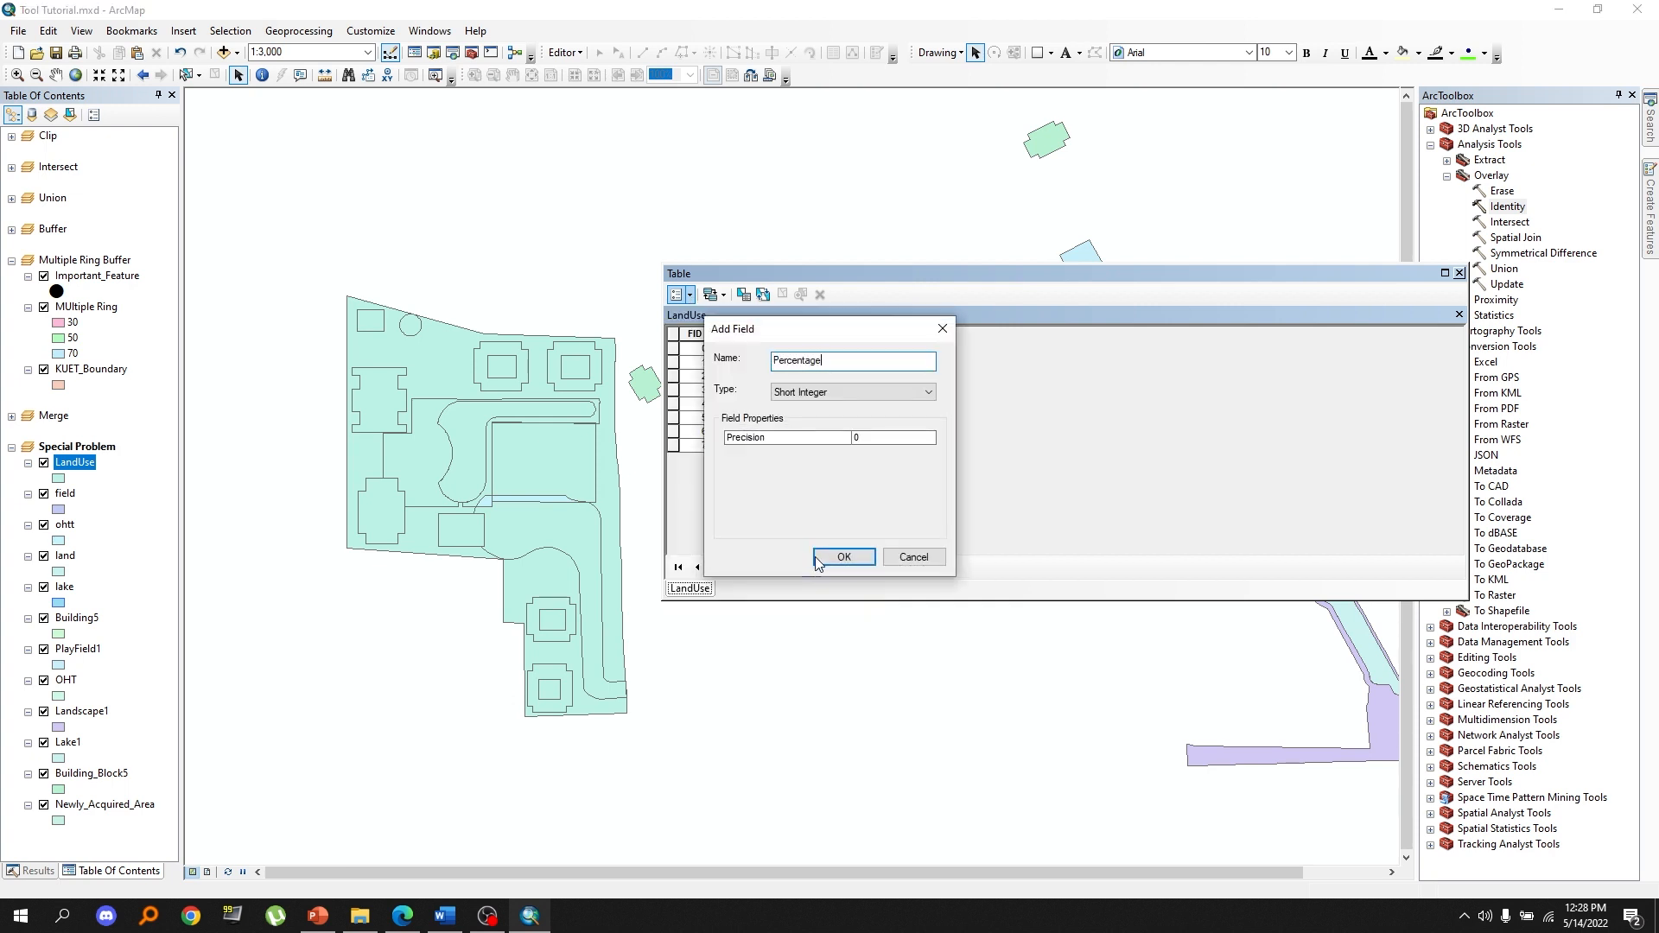
pyautogui.click(818, 558)
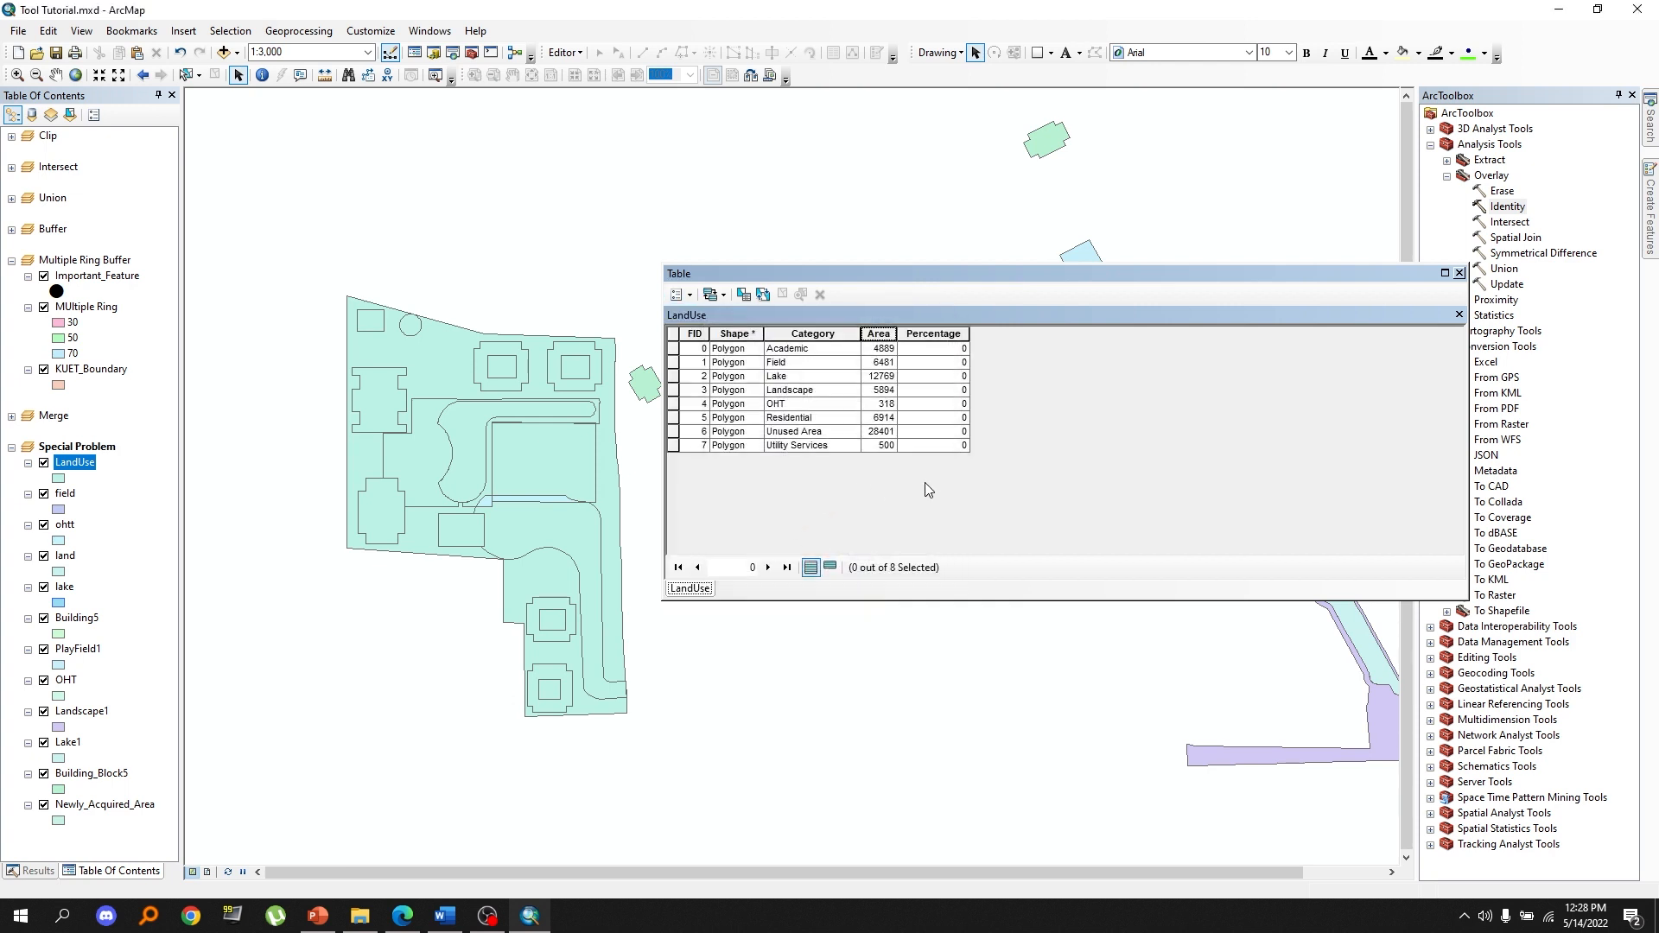
# View the statistics of the LandUse Area field and highlight the Sum value for use as the total area.
pyautogui.rightClick(887, 334)
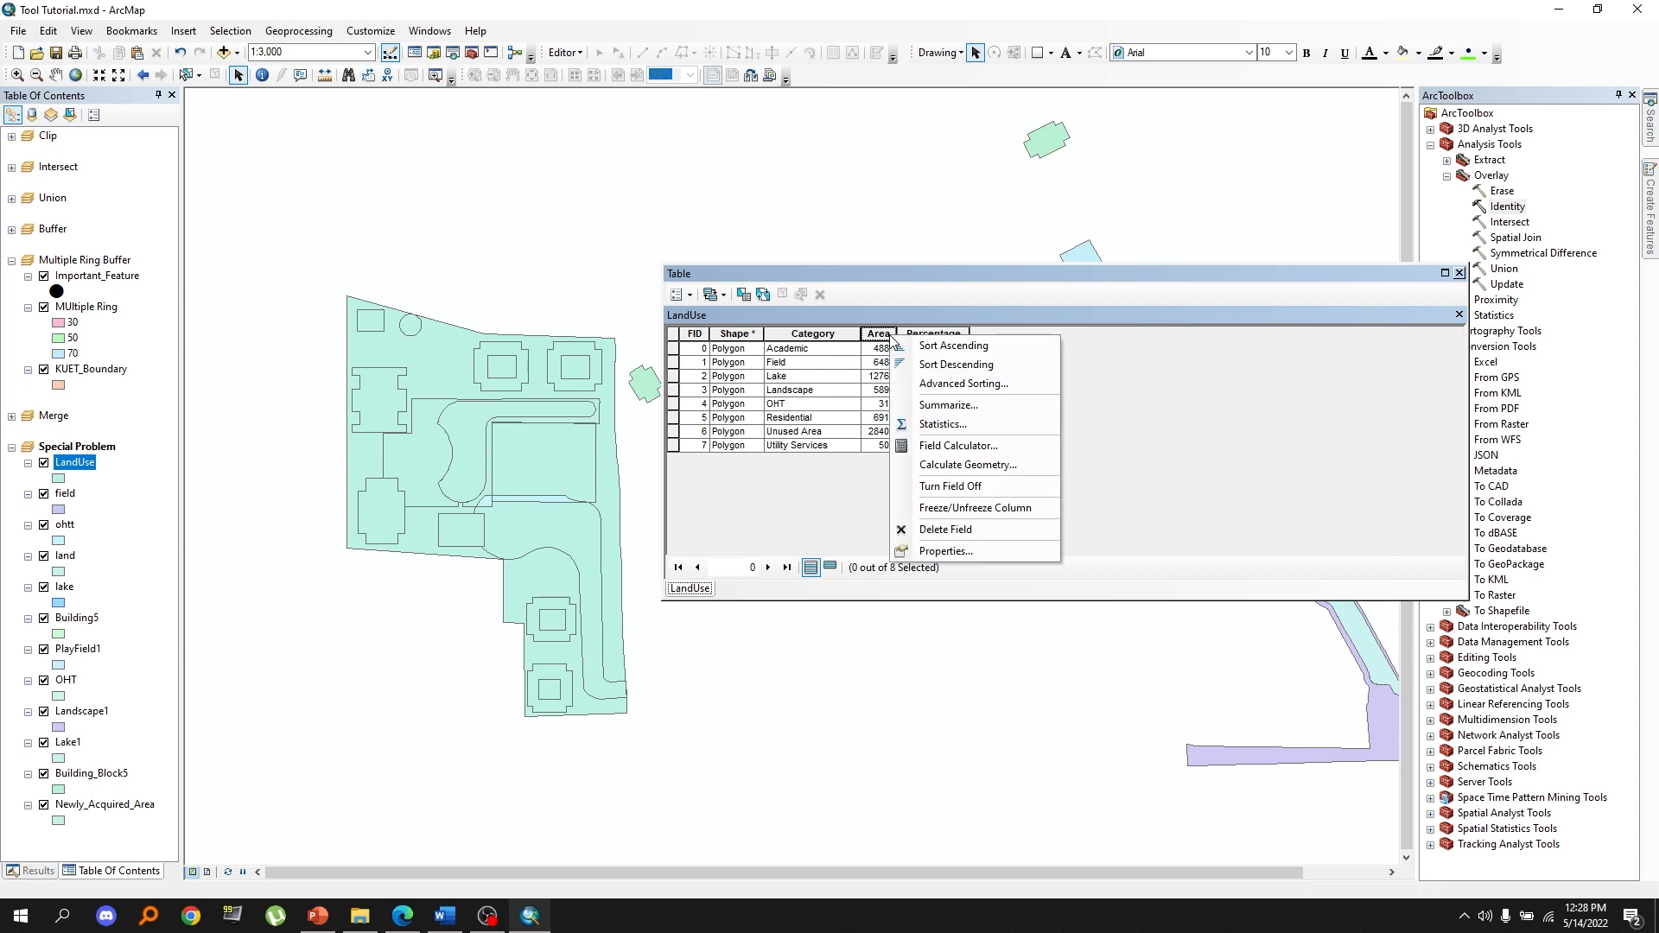
pyautogui.click(921, 429)
pyautogui.moveTo(645, 463); pyautogui.dragTo(609, 464)
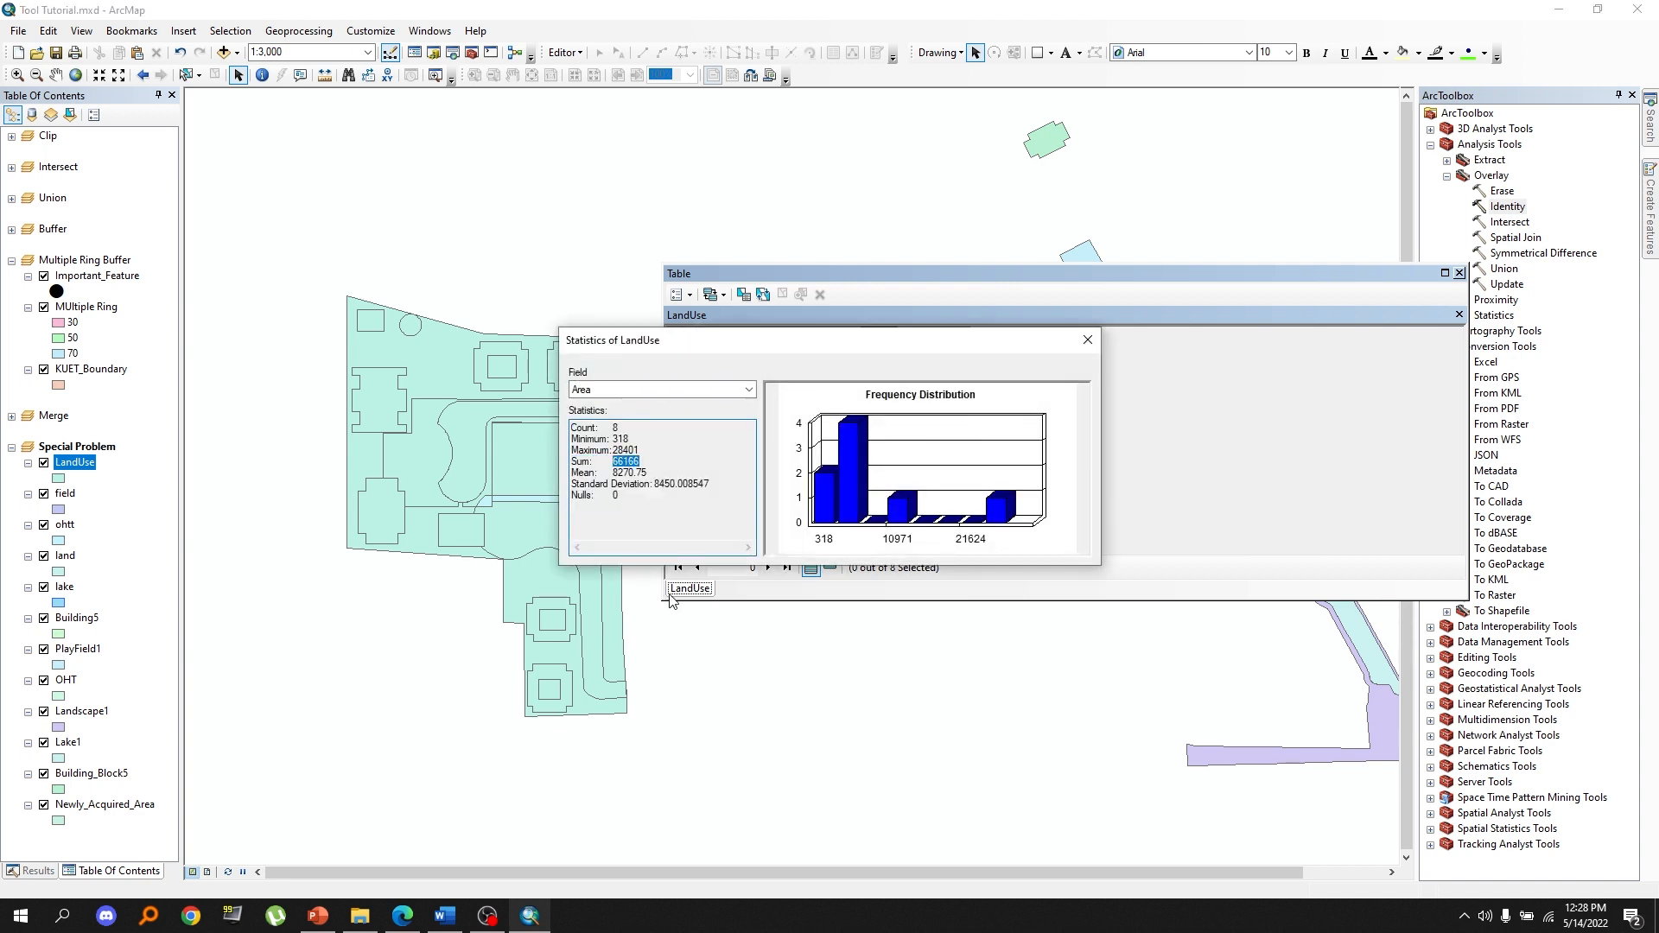
pyautogui.click(1088, 340)
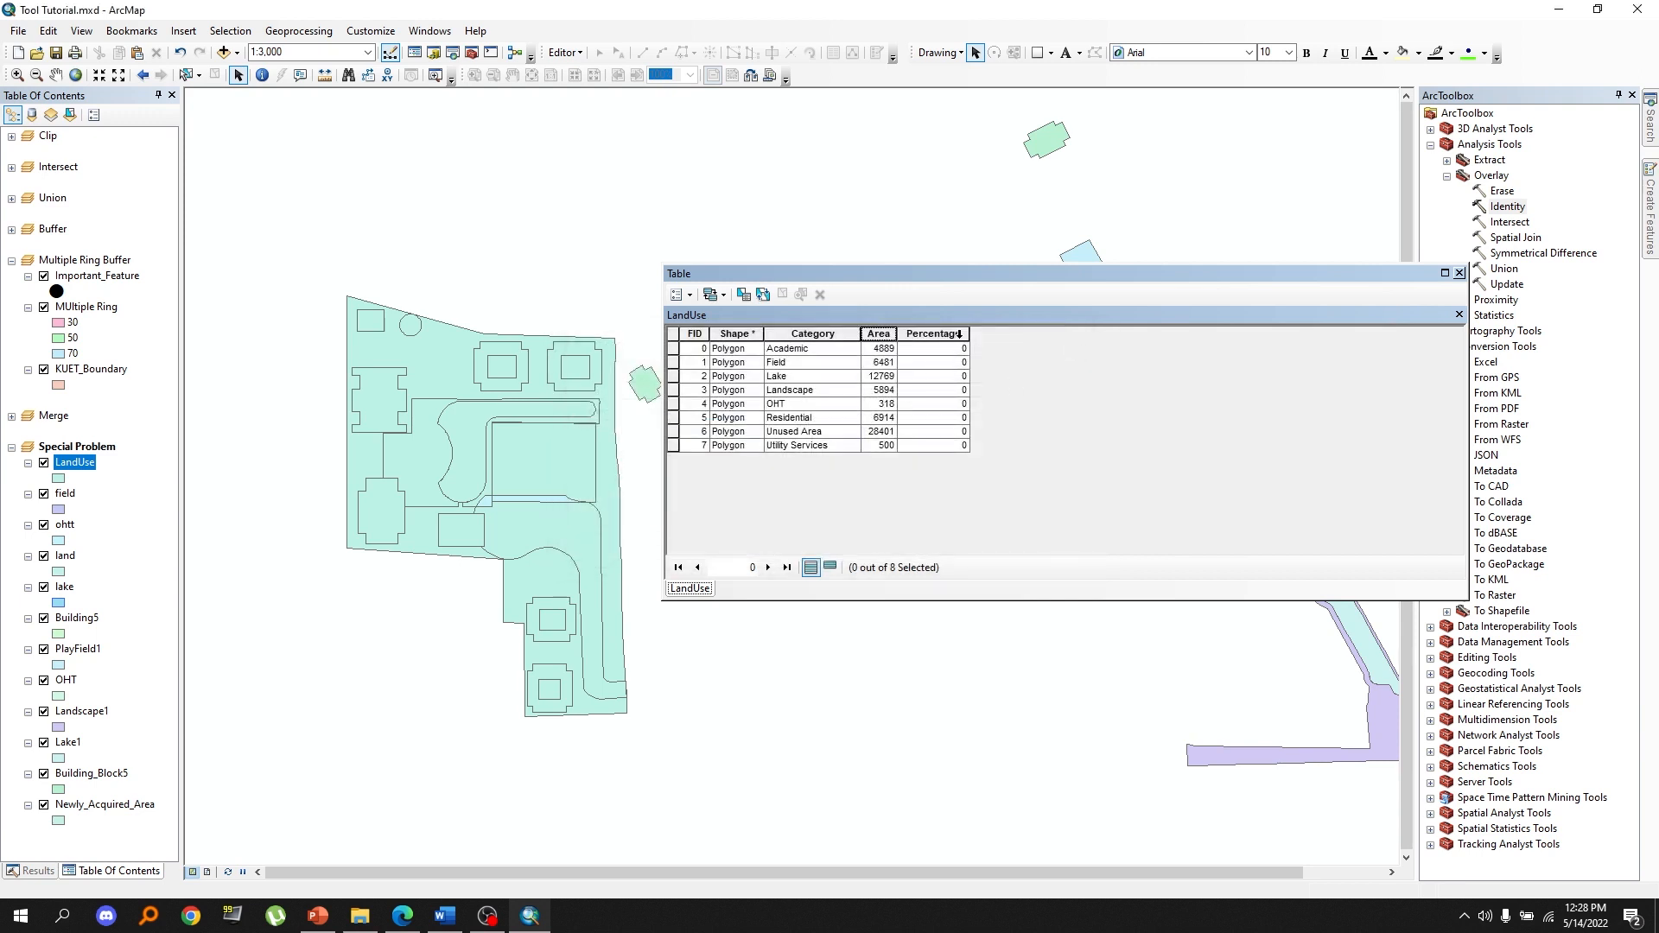
# Calculate the Percentage field as [Area] / 66166 scaled to percent, and highlight the column with the table text enlarged.
pyautogui.rightClick(959, 335)
pyautogui.click(1020, 446)
pyautogui.doubleClick(661, 345)
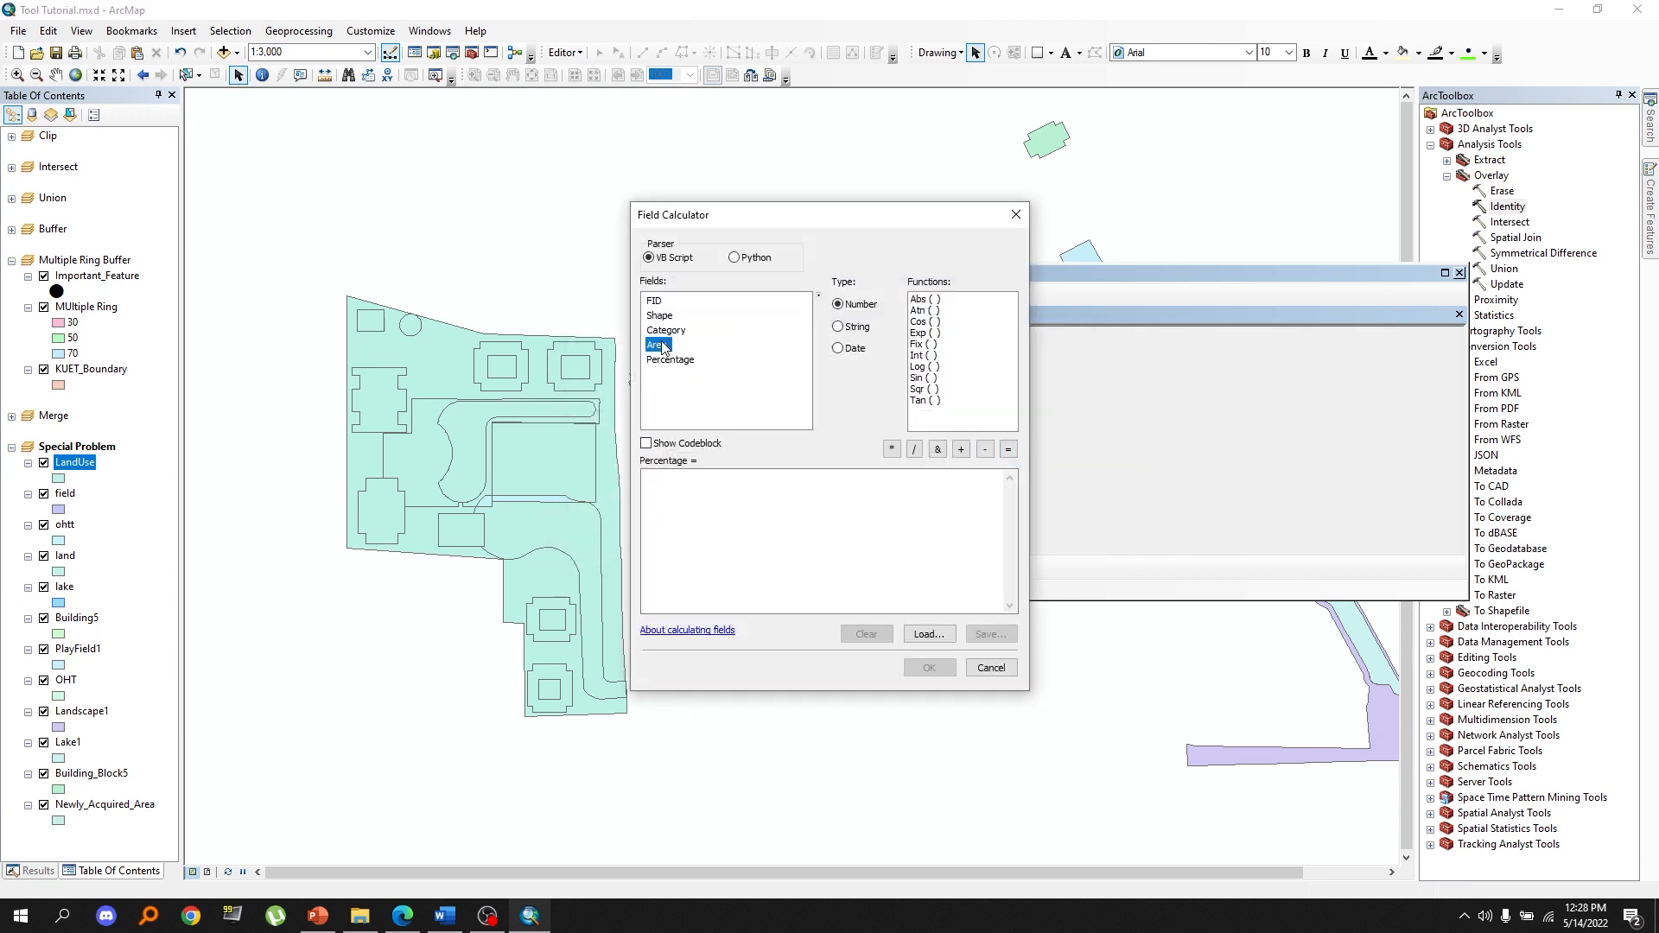
pyautogui.click(915, 449)
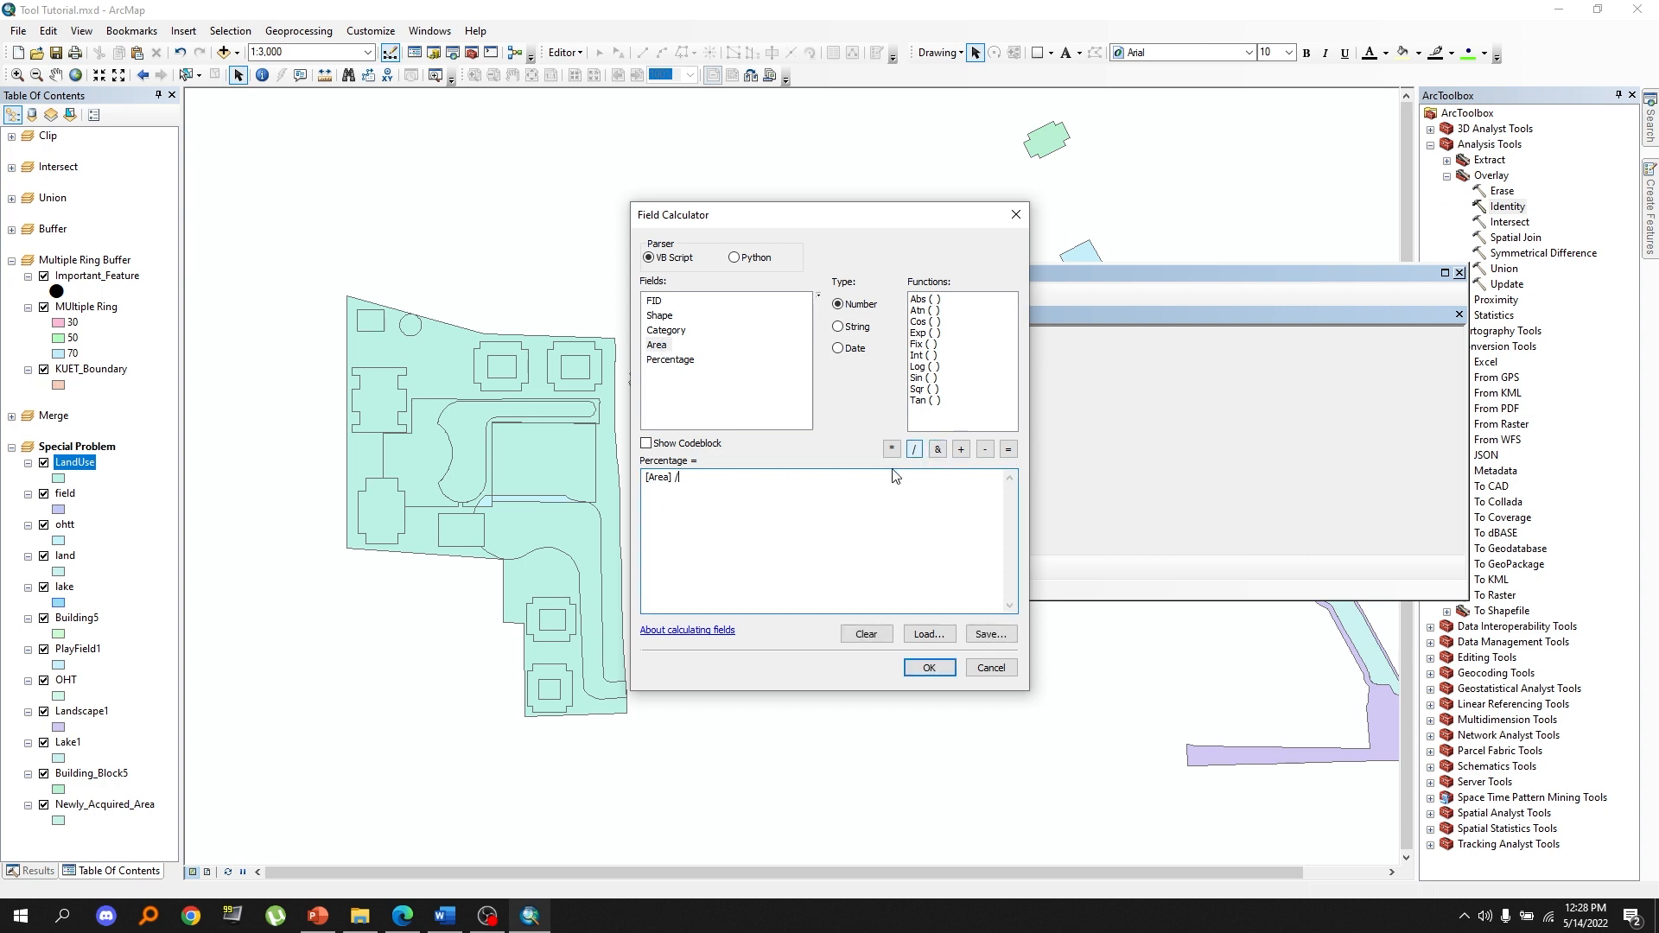
pyautogui.write('66166')
pyautogui.click(892, 449)
pyautogui.click(930, 669)
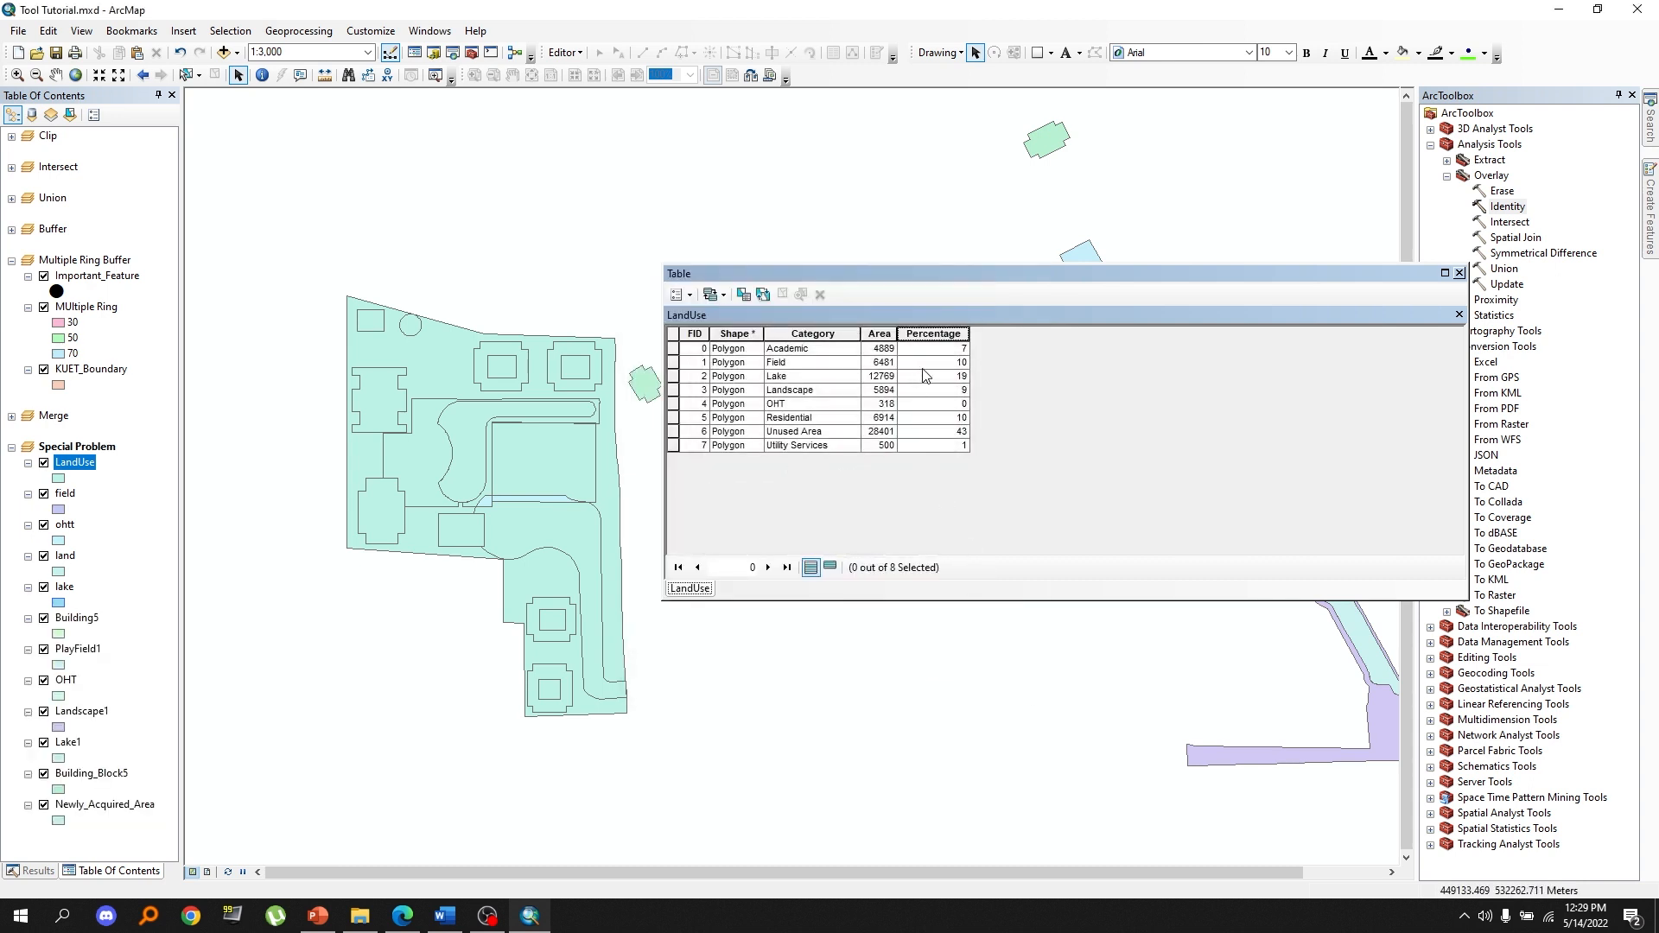
pyautogui.click(941, 334)
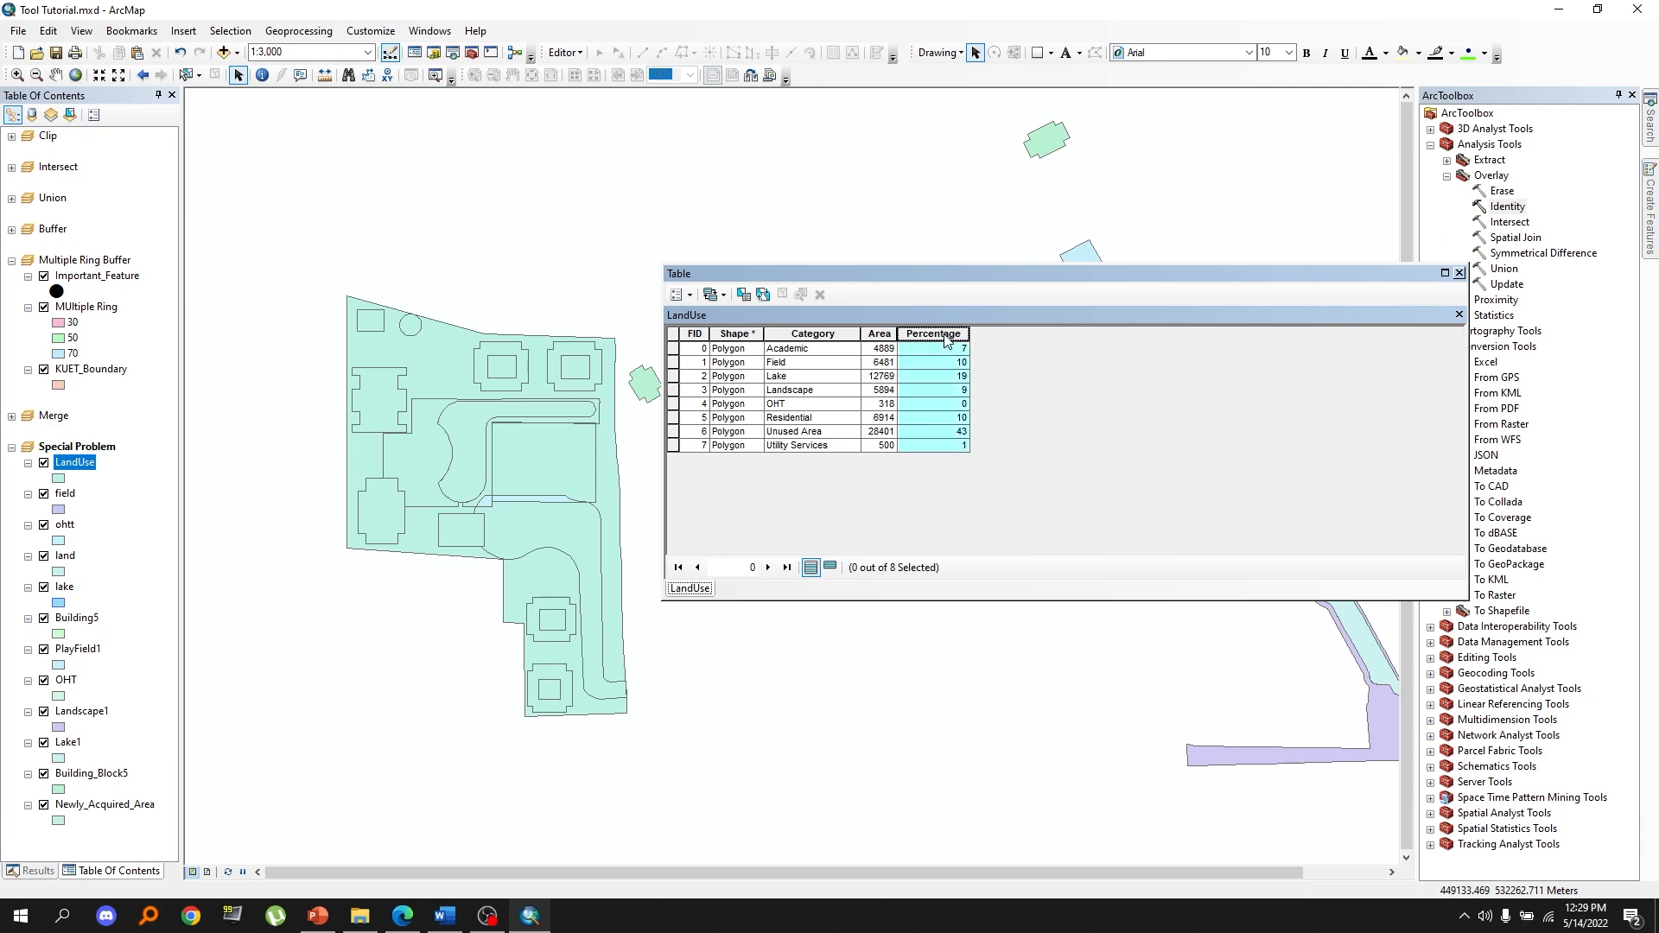
pyautogui.keyDown('ctrl'); pyautogui.scroll(2, 979, 429); pyautogui.keyUp('ctrl')
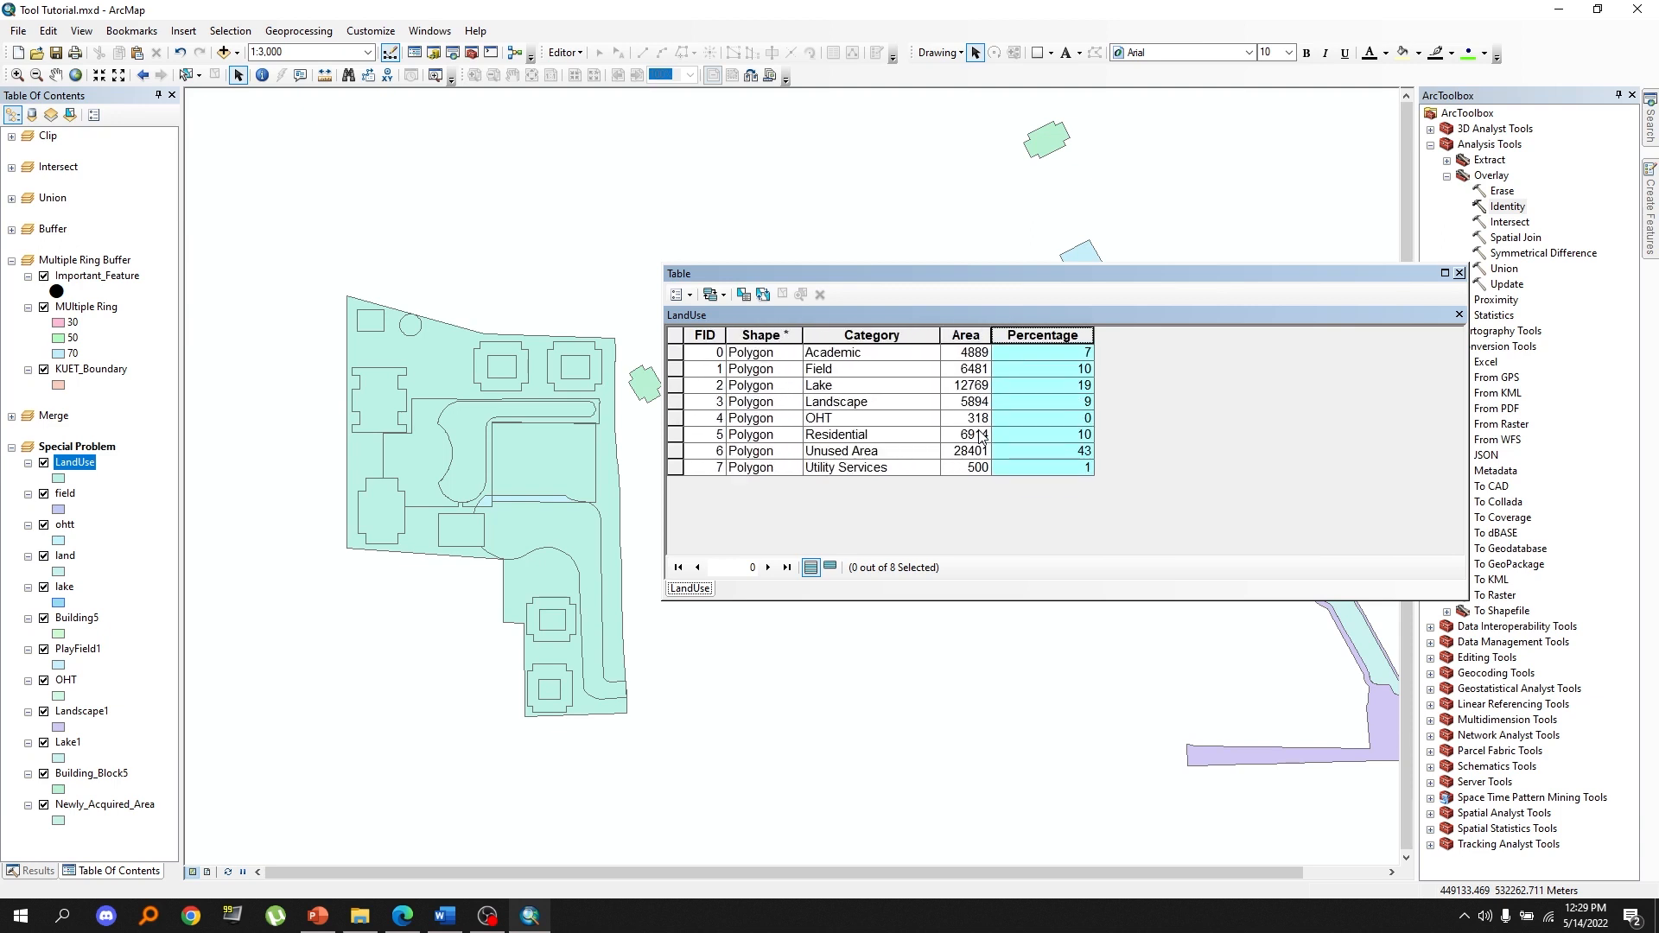